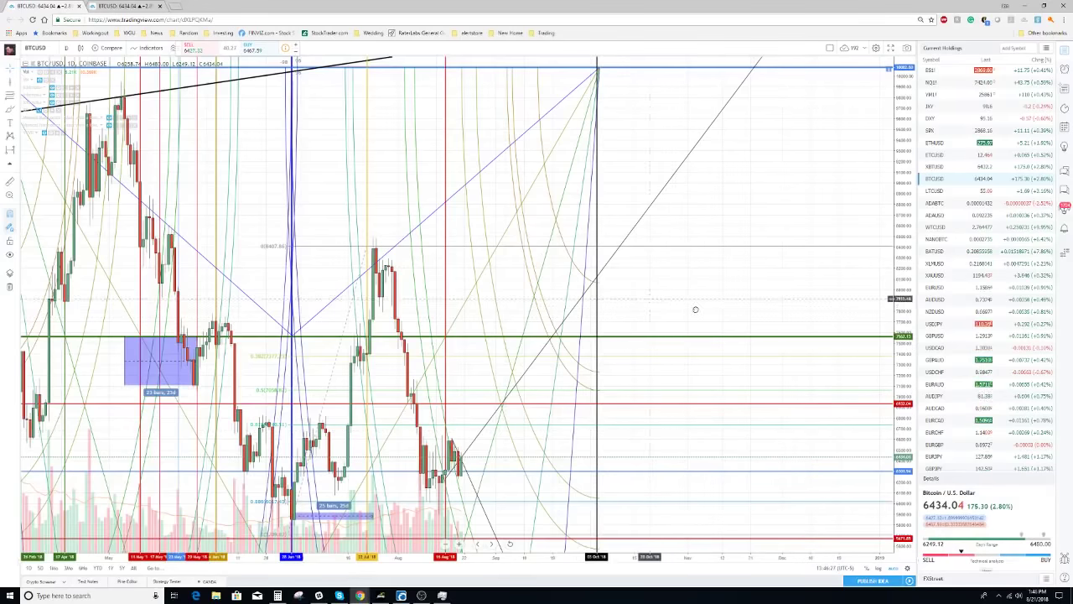
pyautogui.scroll(3, 688, 307)
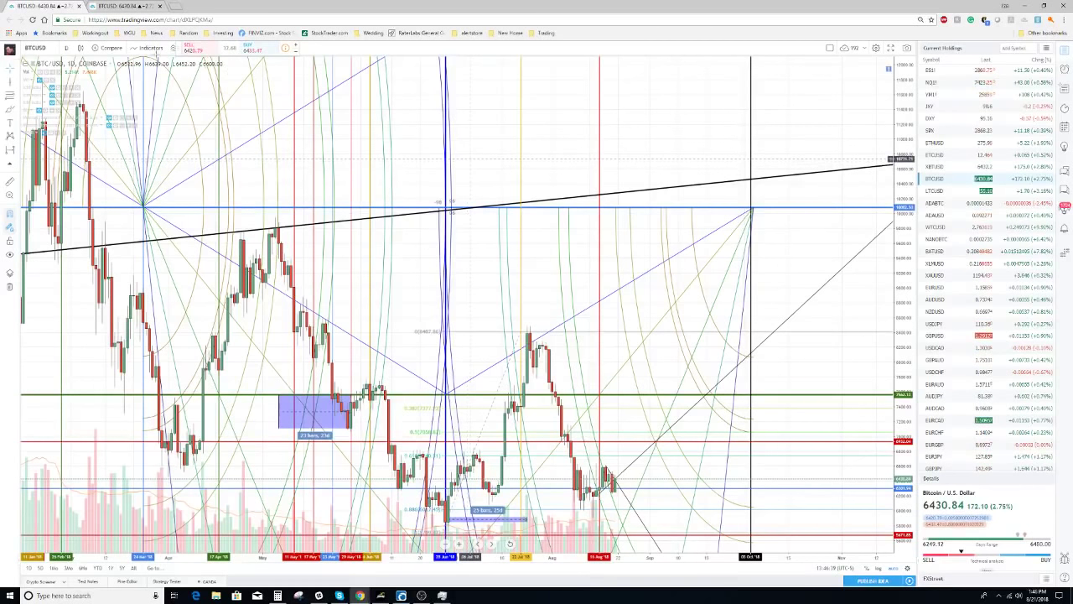
# Step: Keep daily bars and load a saved BTCUSD daily layout with Gann circles and price levels
pyautogui.click(67, 48)
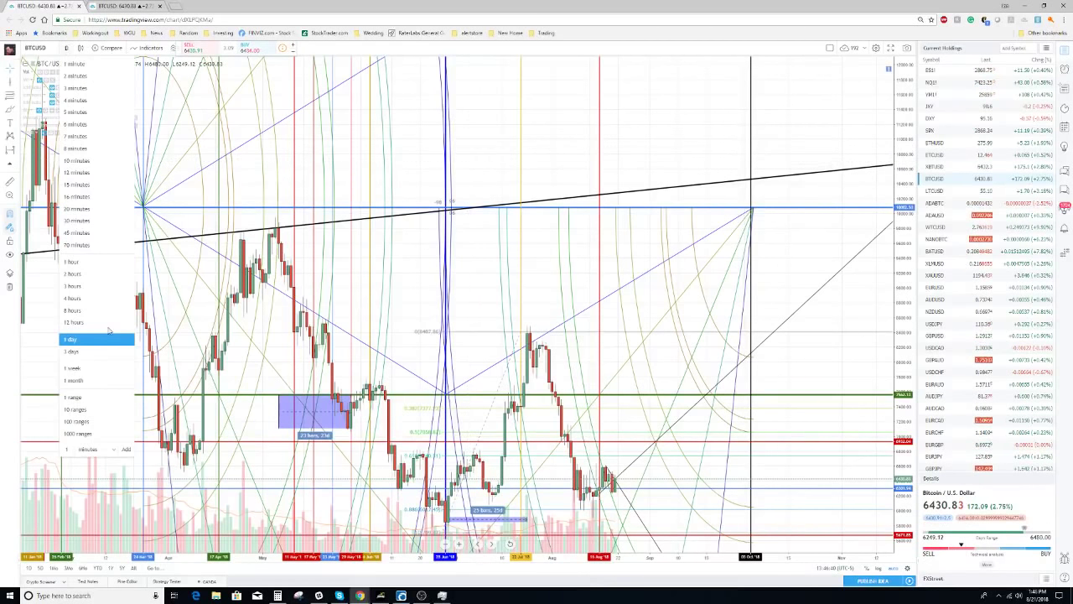
pyautogui.click(76, 310)
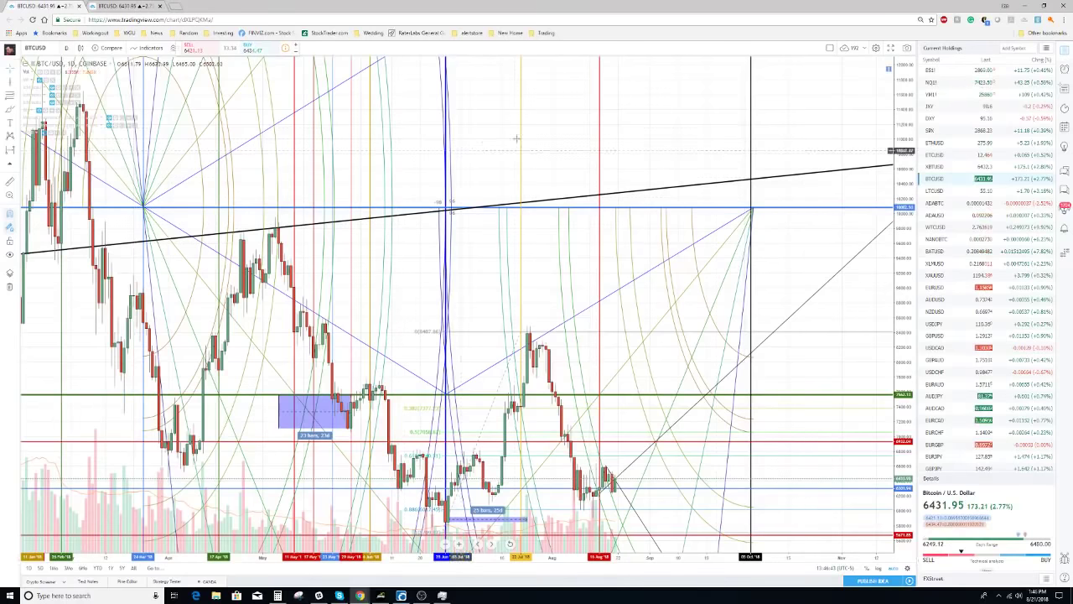
pyautogui.click(866, 49)
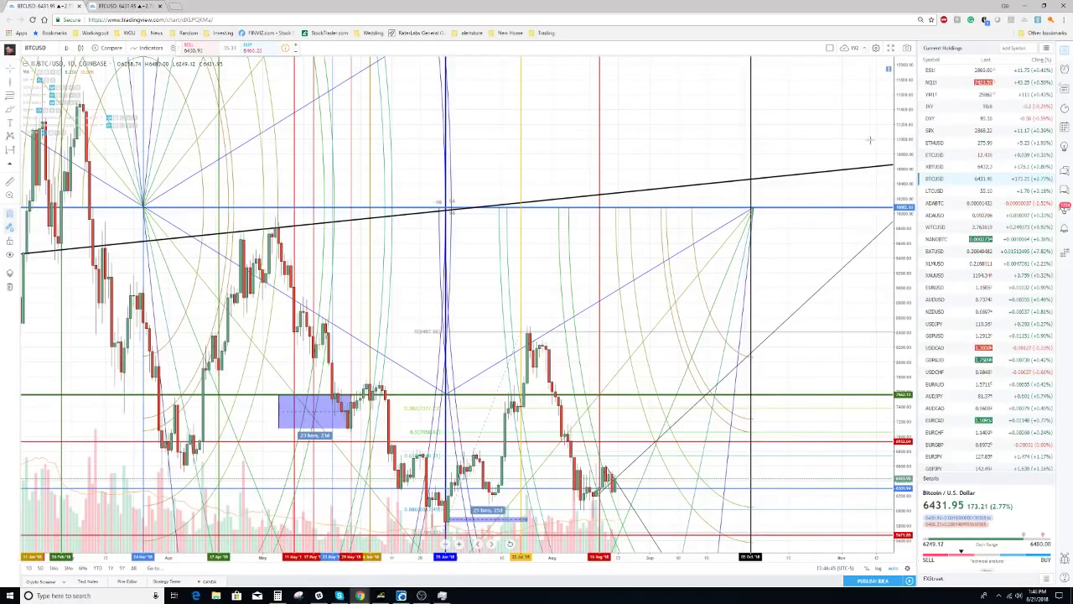
pyautogui.click(898, 144)
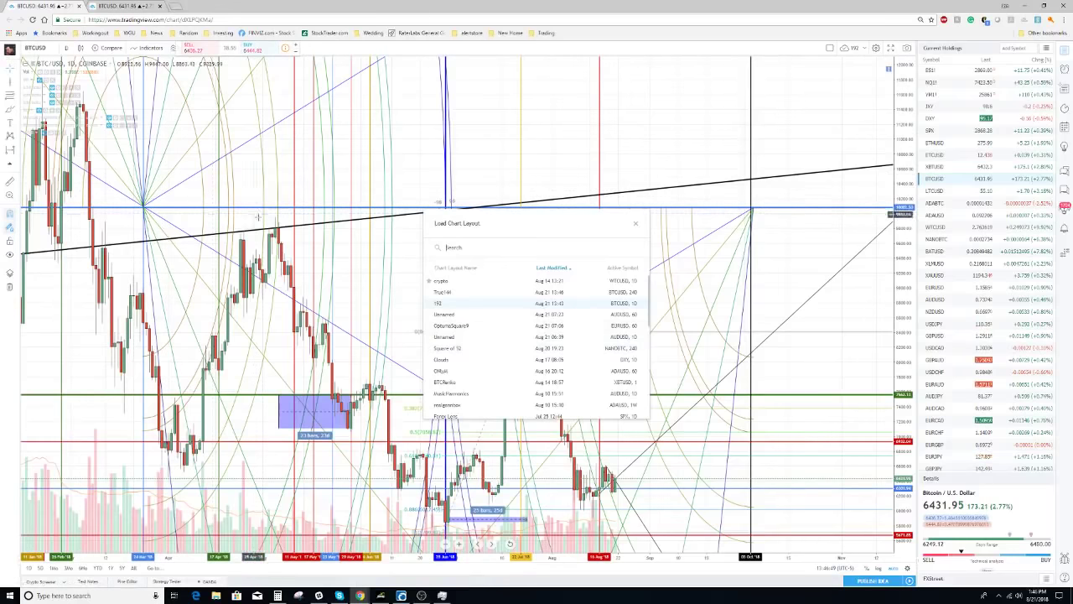
pyautogui.click(643, 227)
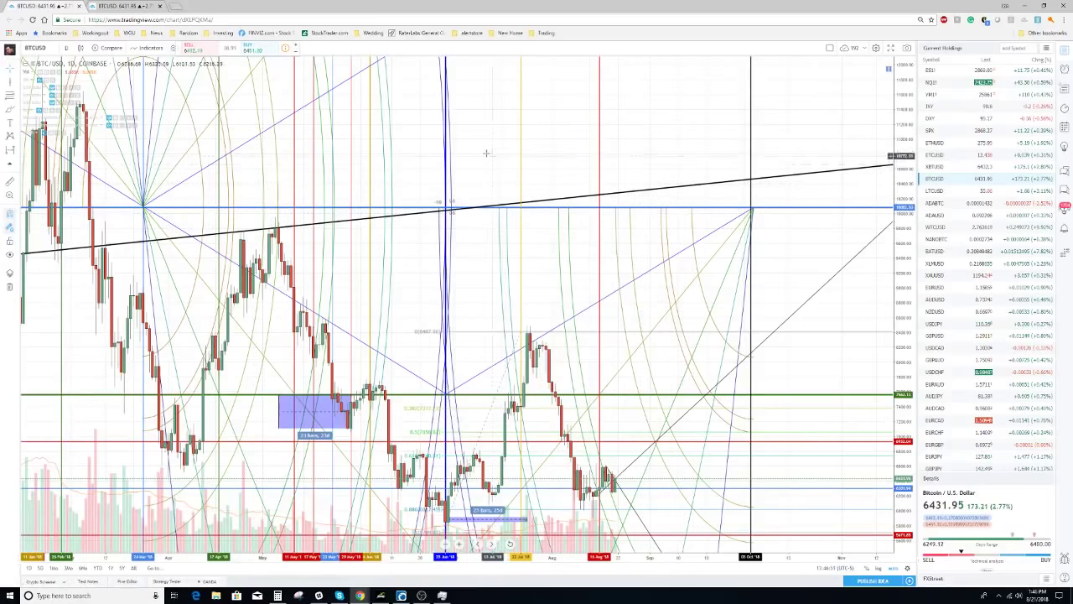
pyautogui.hotkey('ctrl', 'Tab')
pyautogui.scroll(-3, 461, 268)
pyautogui.scroll(-3, 377, 276)
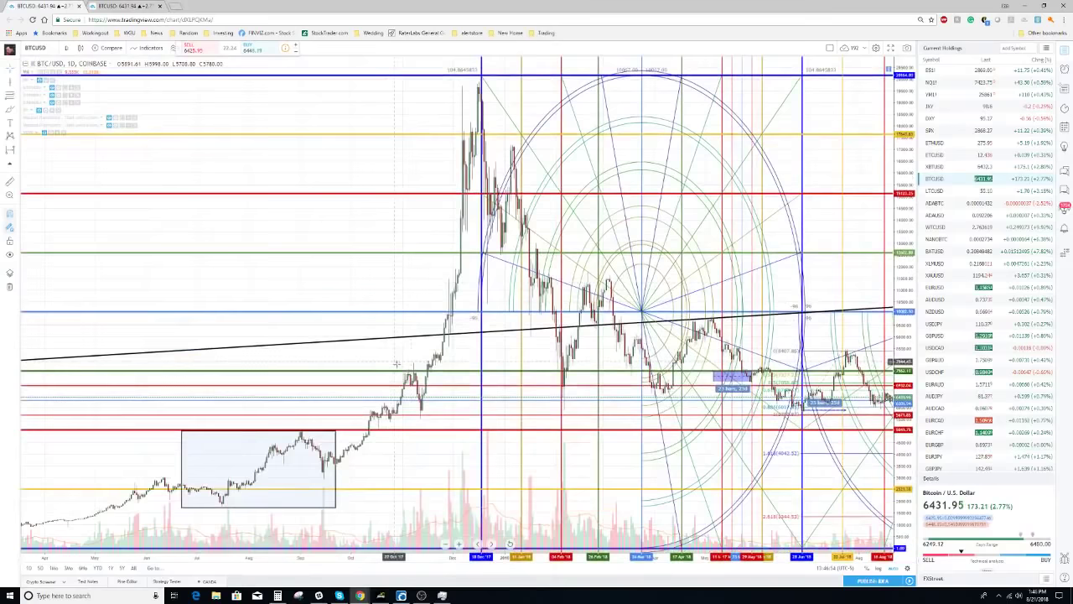
pyautogui.scroll(3, 333, 287)
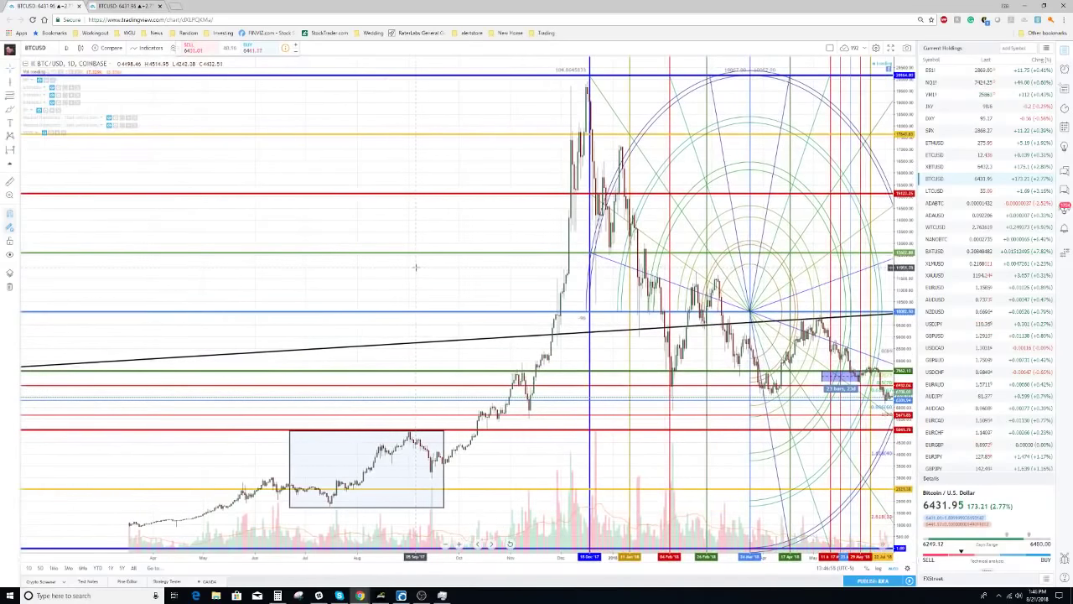
pyautogui.scroll(2, 333, 287)
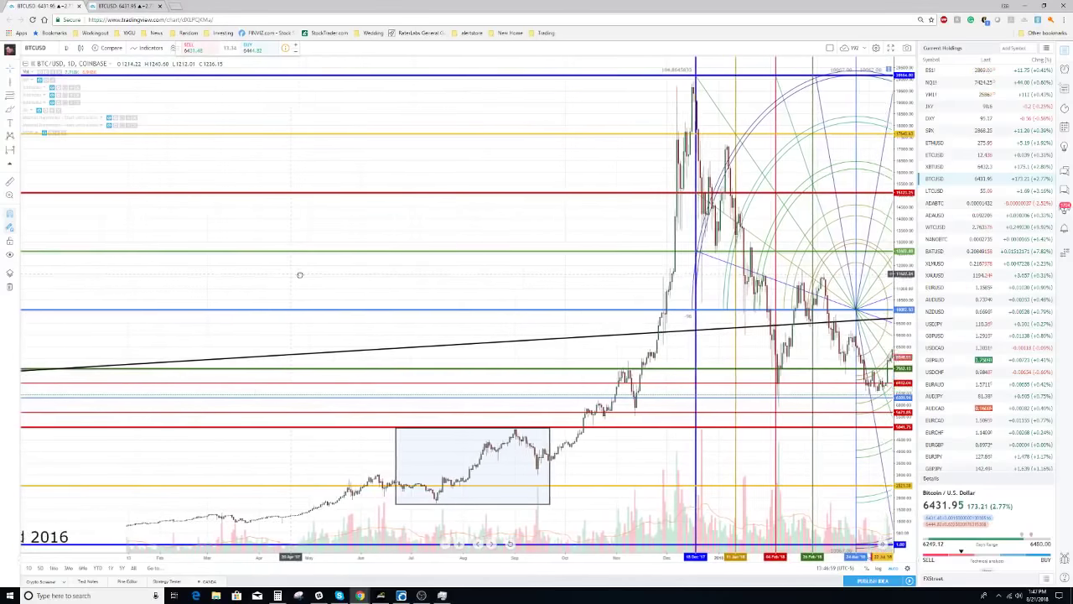
# Step: Set the clean BTCUSD chart to 1-day bars and pan back to show 2015 onward
pyautogui.moveTo(184, 277); pyautogui.dragTo(300, 274)
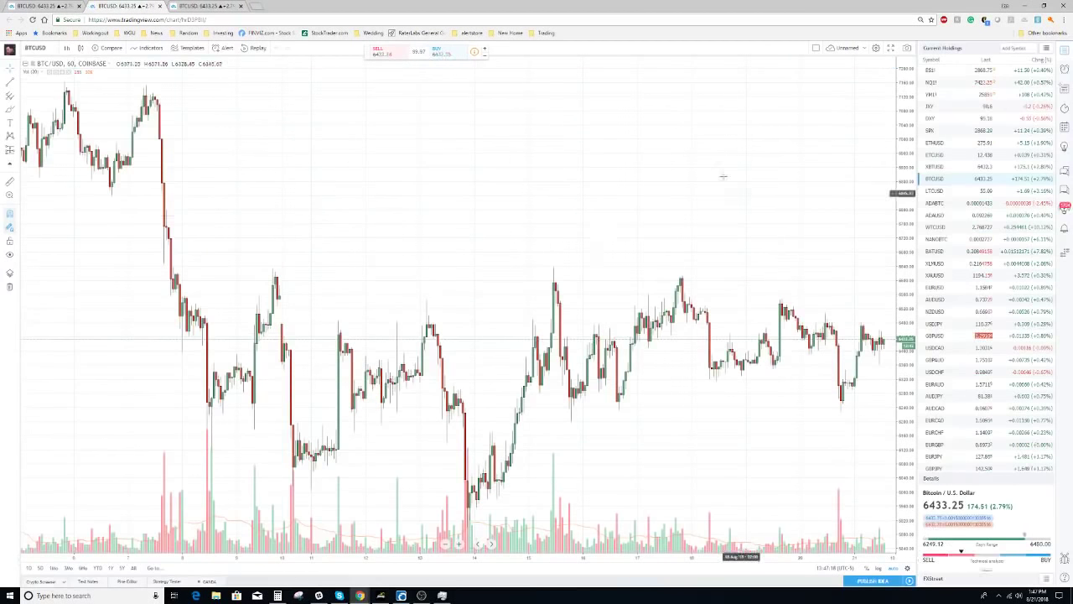
pyautogui.click(66, 48)
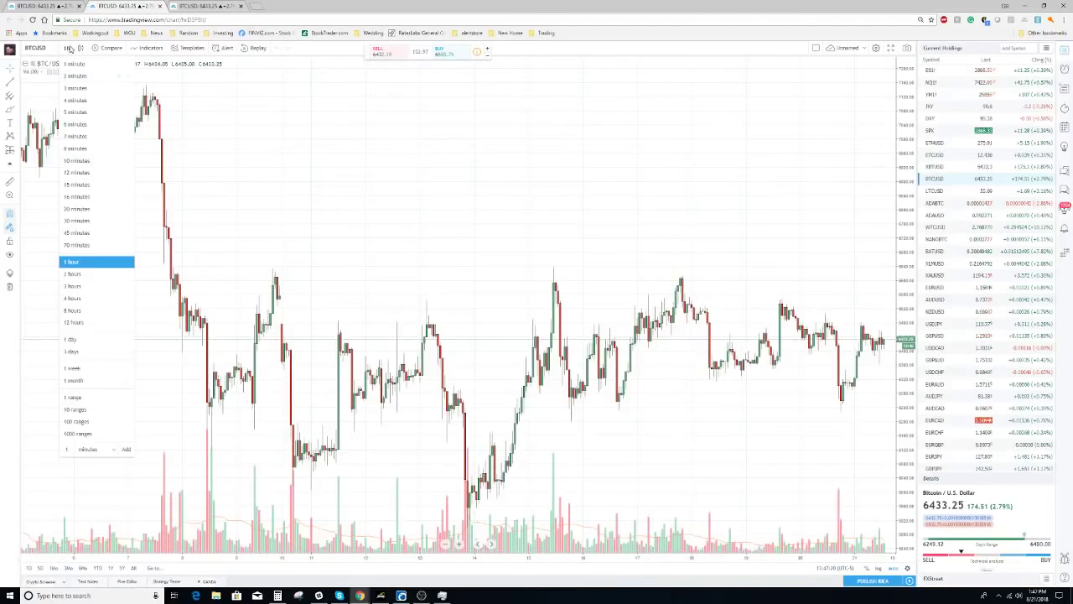
pyautogui.click(71, 339)
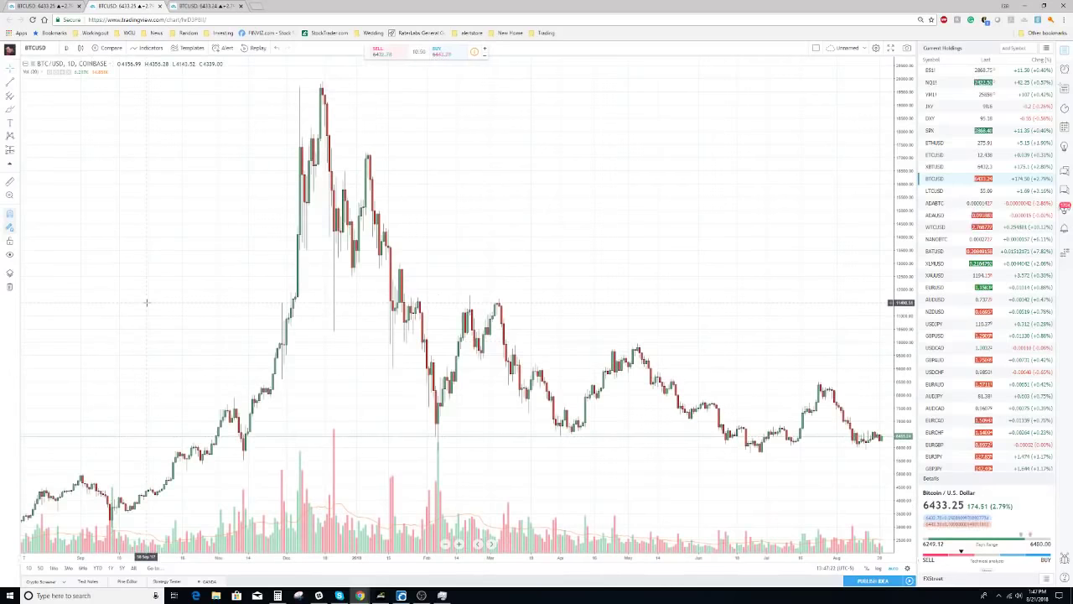
pyautogui.moveTo(134, 312); pyautogui.dragTo(537, 300)
pyautogui.scroll(-3, 537, 299)
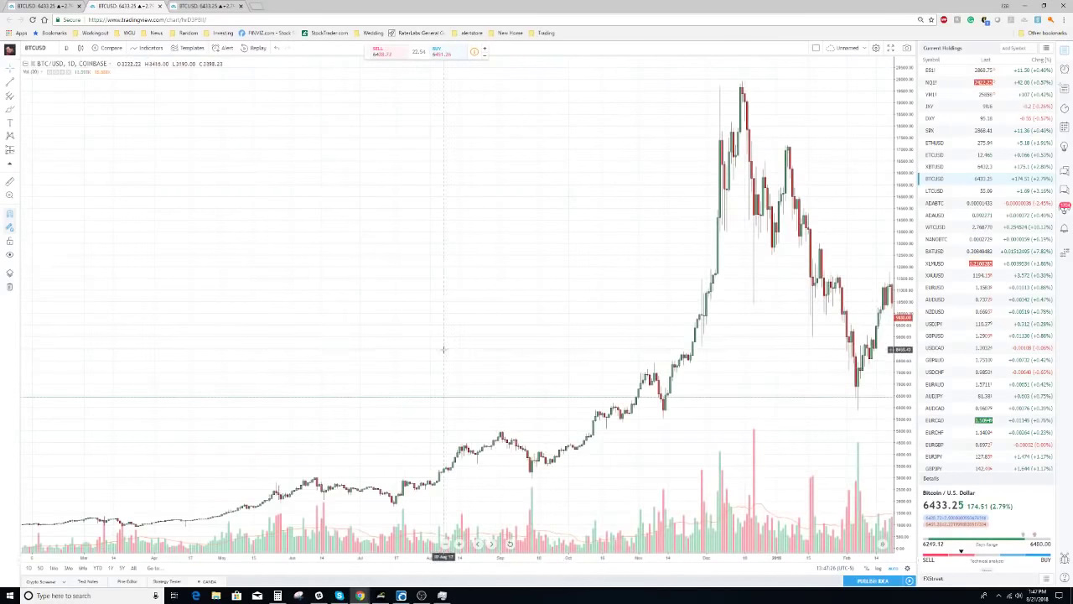
pyautogui.scroll(-3, 394, 298)
pyautogui.scroll(-2, 388, 295)
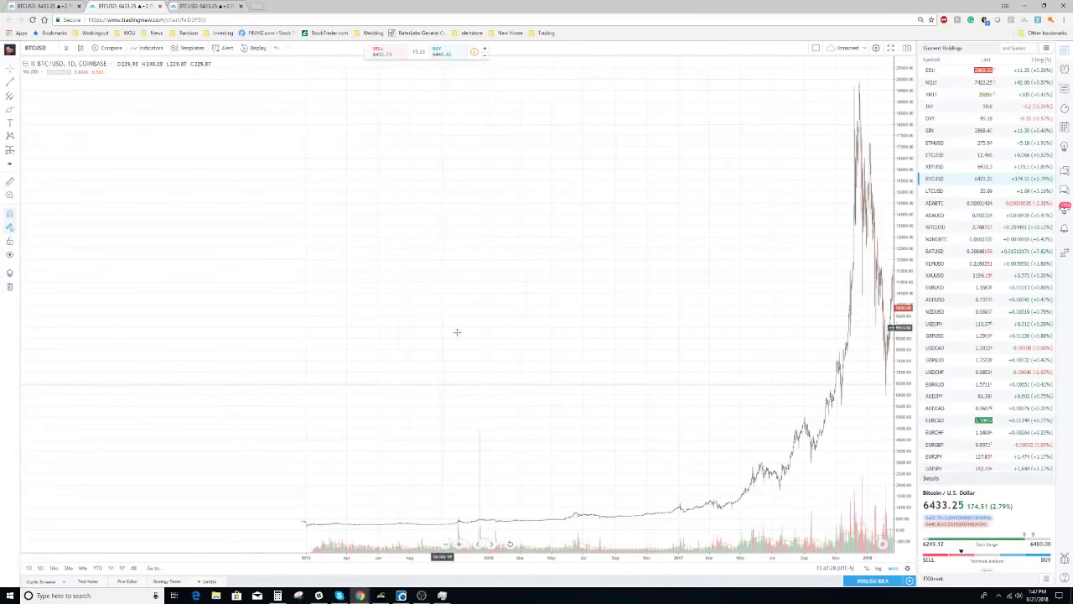
pyautogui.scroll(-3, 536, 336)
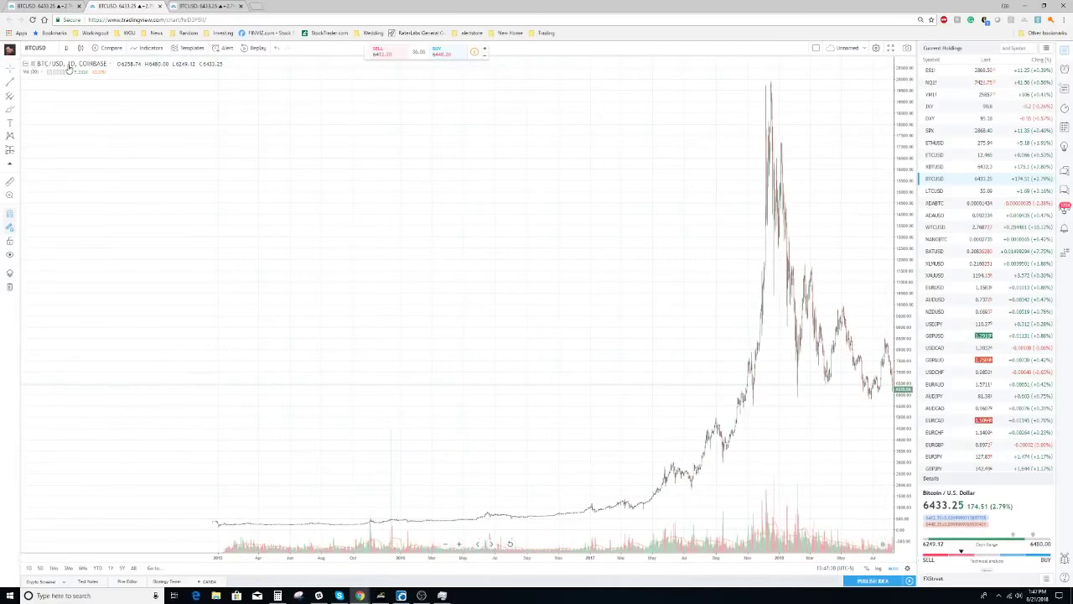
pyautogui.scroll(2, 391, 334)
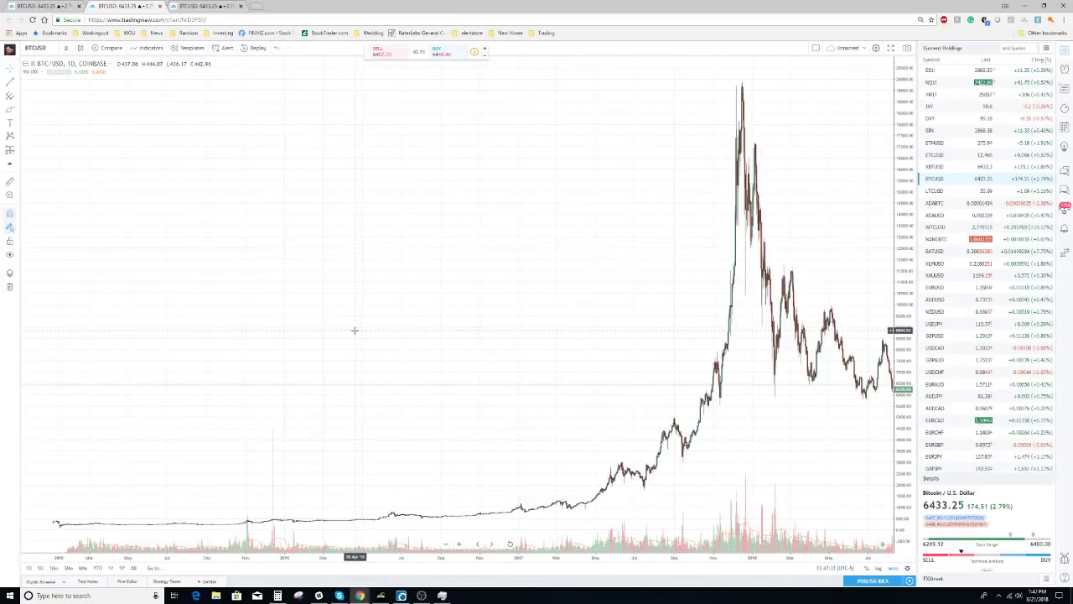
pyautogui.scroll(3, 391, 334)
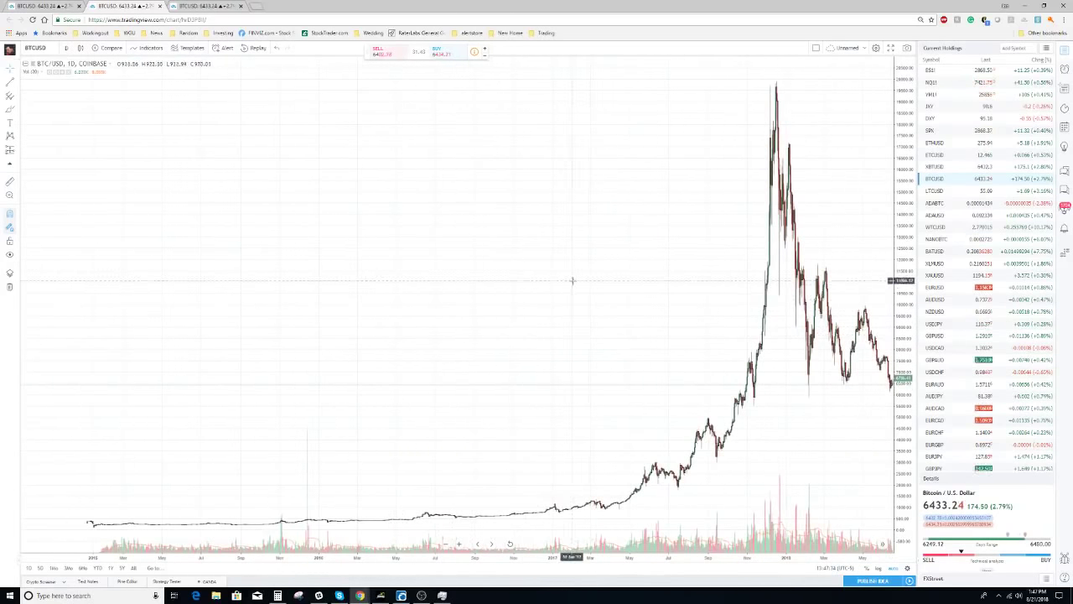
pyautogui.scroll(-3, 560, 286)
pyautogui.scroll(3, 503, 263)
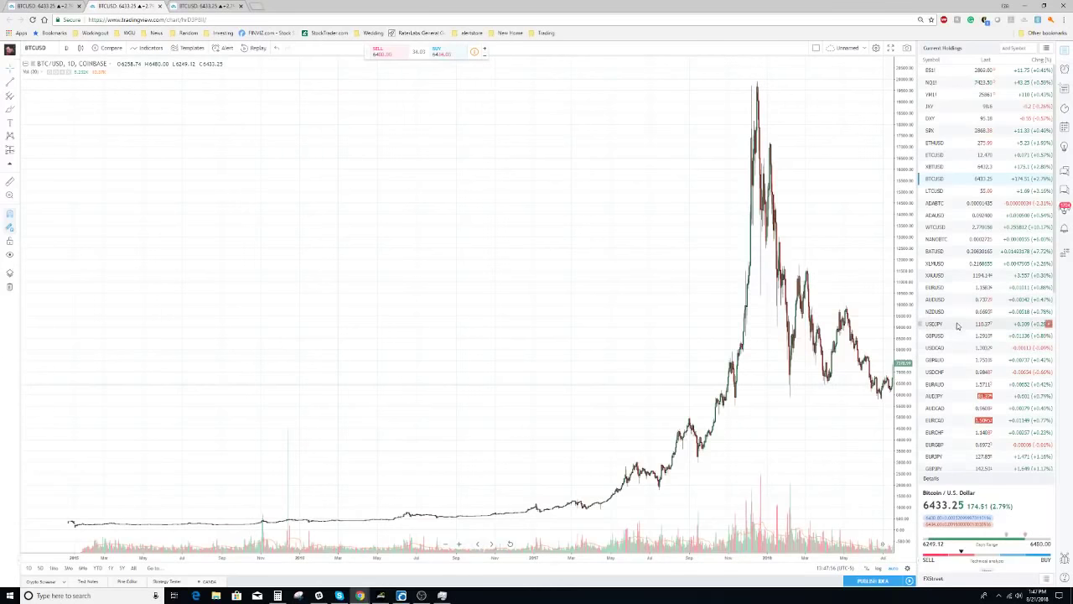
pyautogui.click(950, 323)
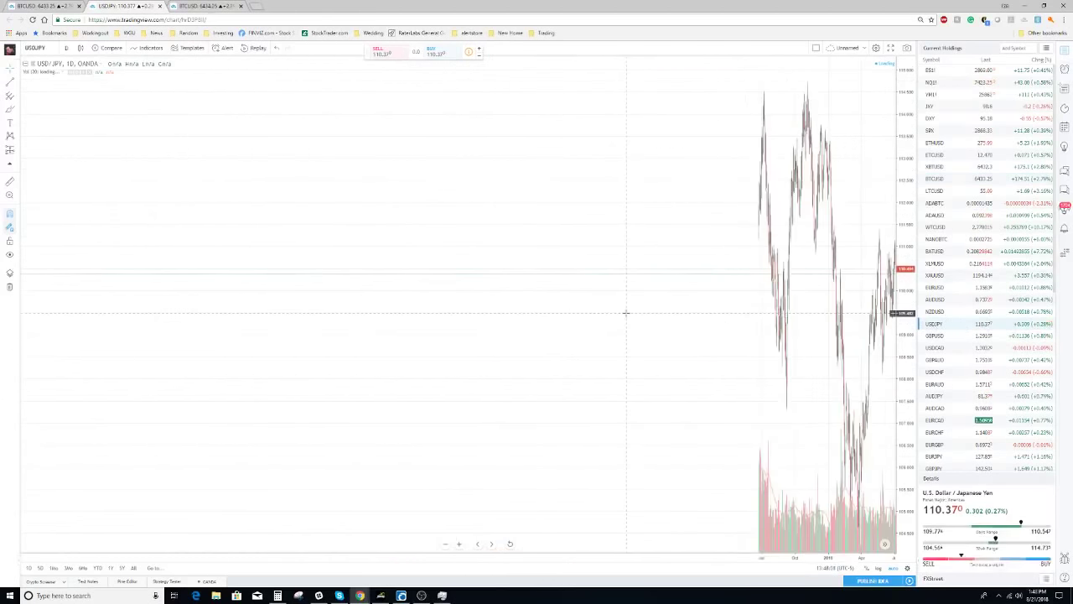
pyautogui.scroll(5, 621, 314)
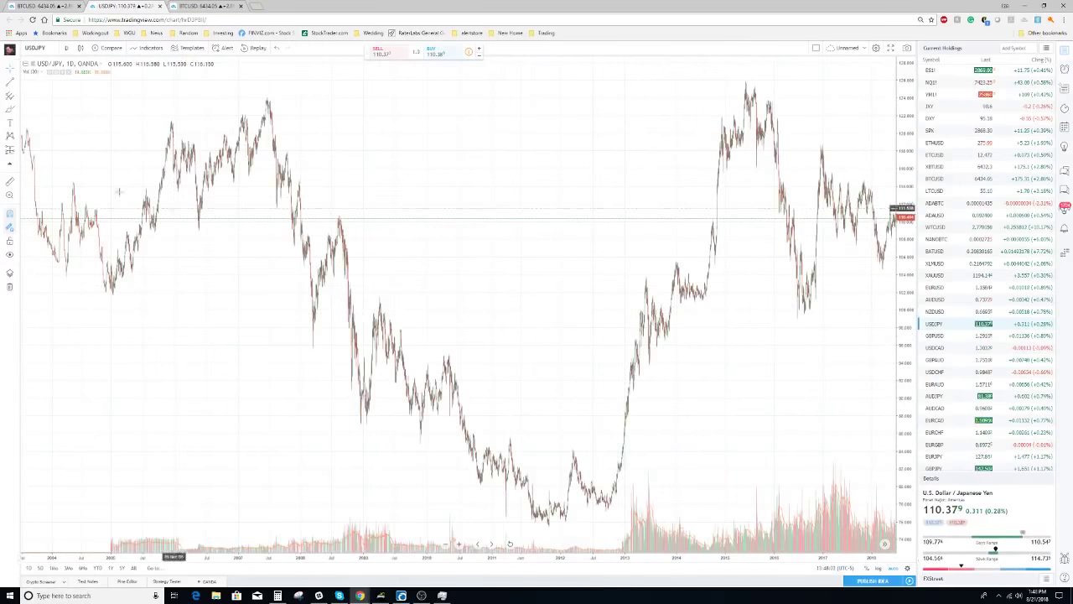
pyautogui.scroll(4, 520, 318)
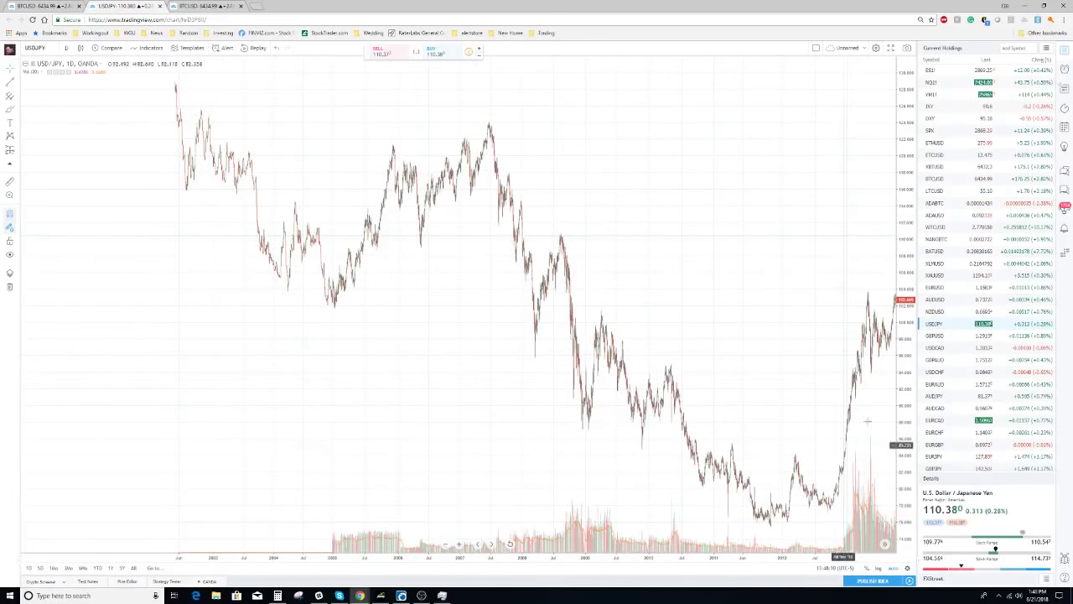
pyautogui.click(952, 180)
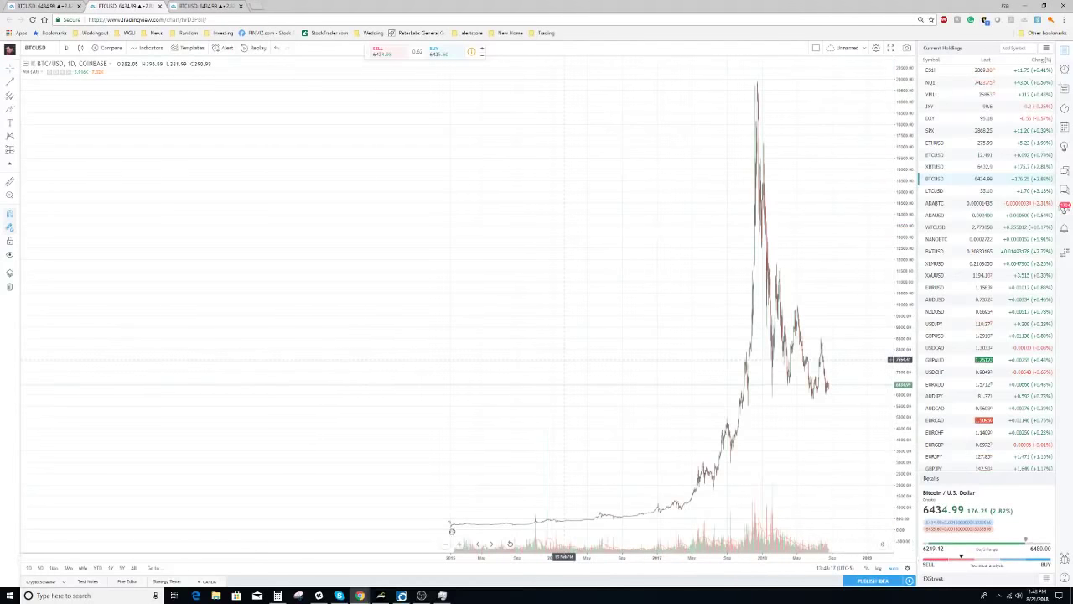
# Step: Nudge the chart so the 2016 to mid-2018 history fills the chart area
pyautogui.moveTo(597, 369); pyautogui.dragTo(553, 335)
pyautogui.scroll(5, 498, 359)
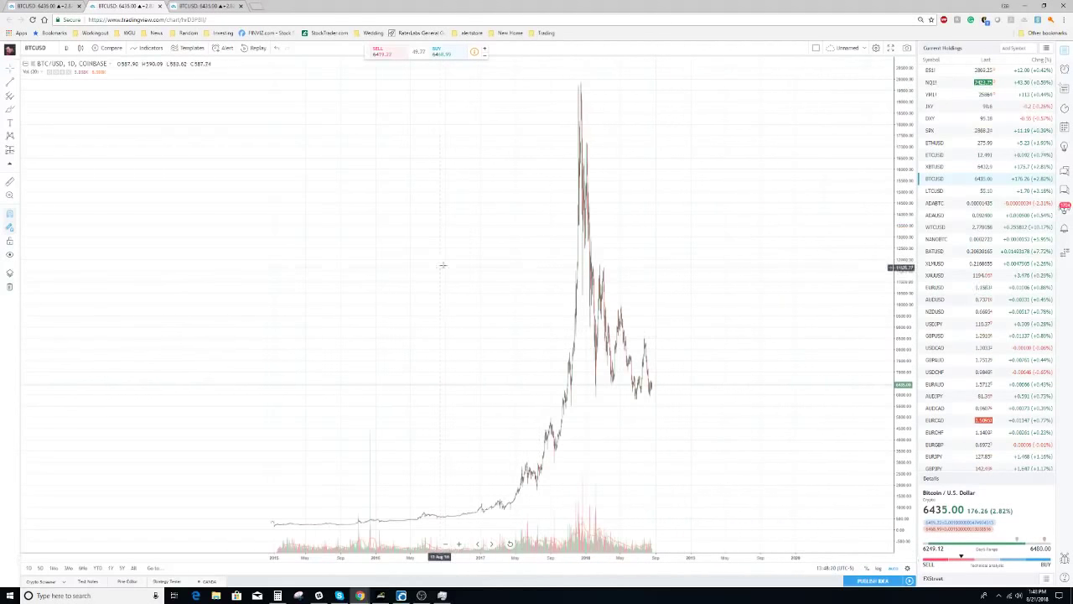
pyautogui.scroll(5, 520, 319)
pyautogui.scroll(5, 550, 285)
pyautogui.scroll(4, 550, 285)
pyautogui.scroll(4, 578, 268)
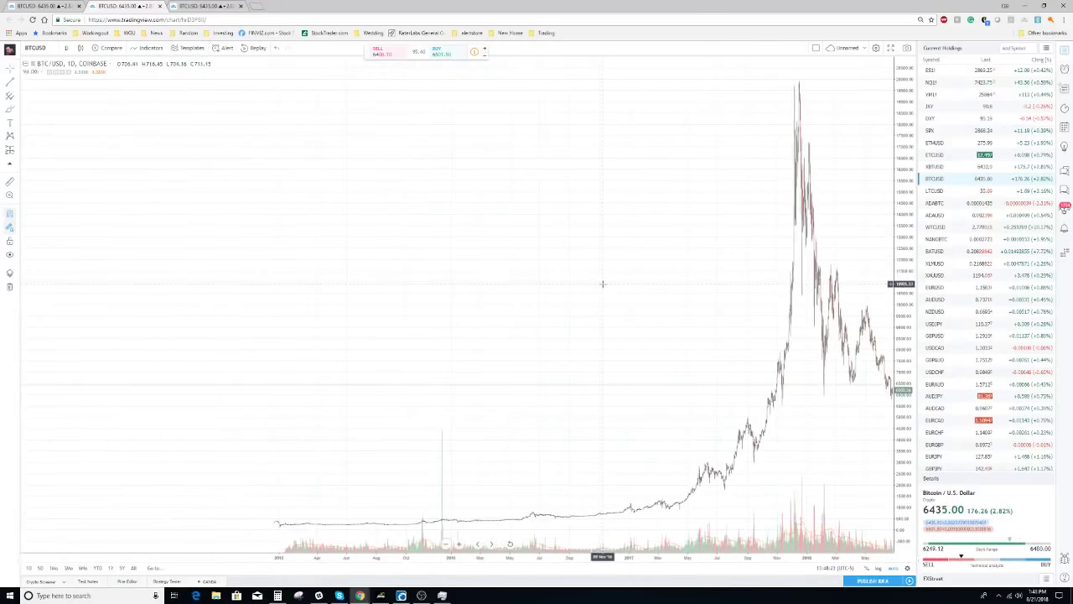
pyautogui.scroll(3, 602, 250)
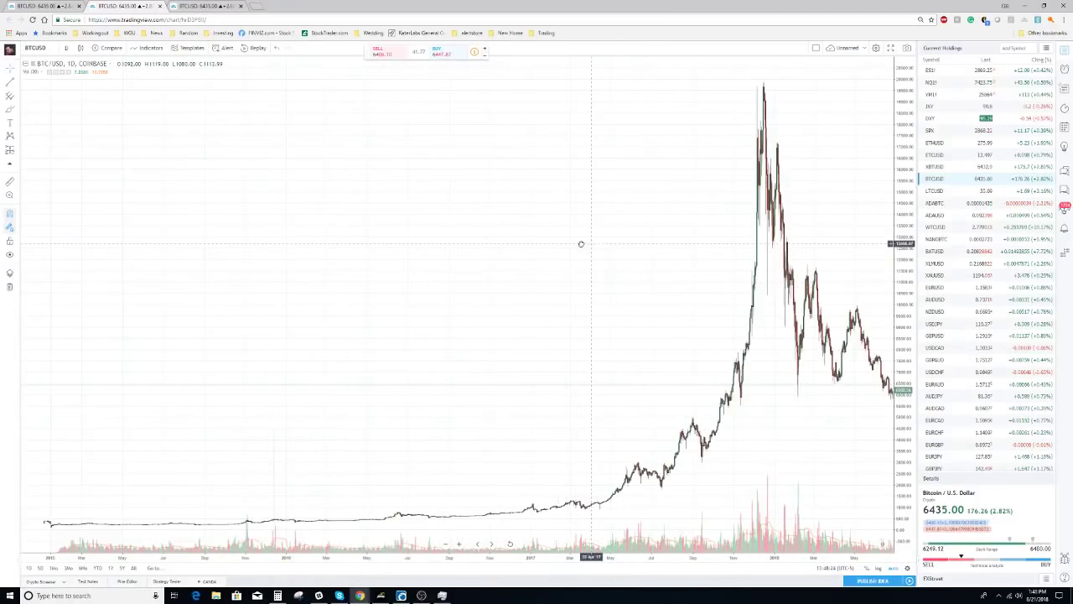
pyautogui.scroll(-1, 581, 244)
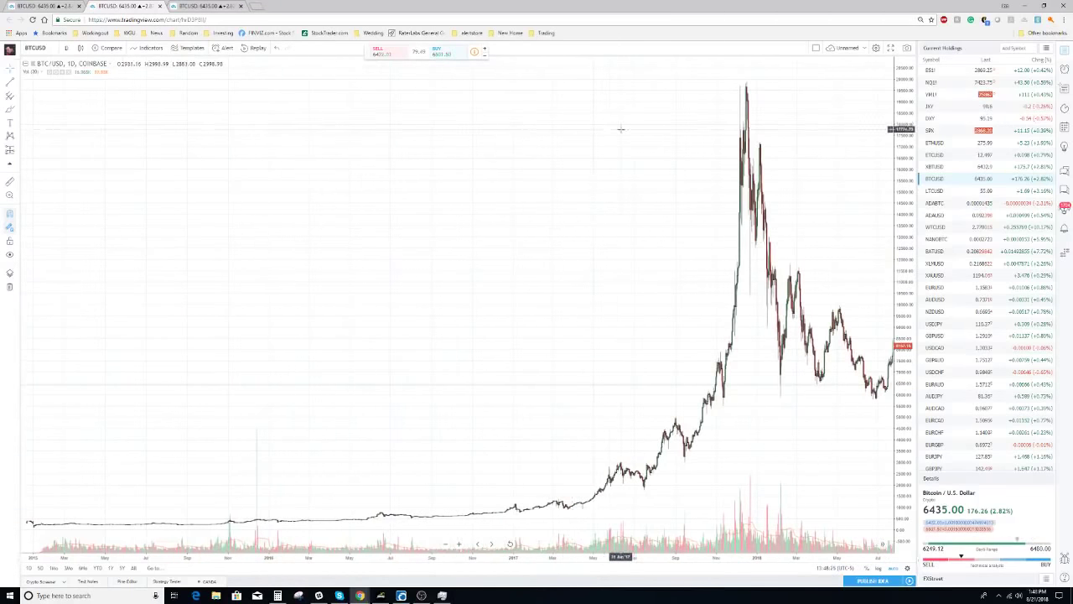
# Step: Draw a red horizontal line at the late-2017 all-time high
pyautogui.click(17, 84)
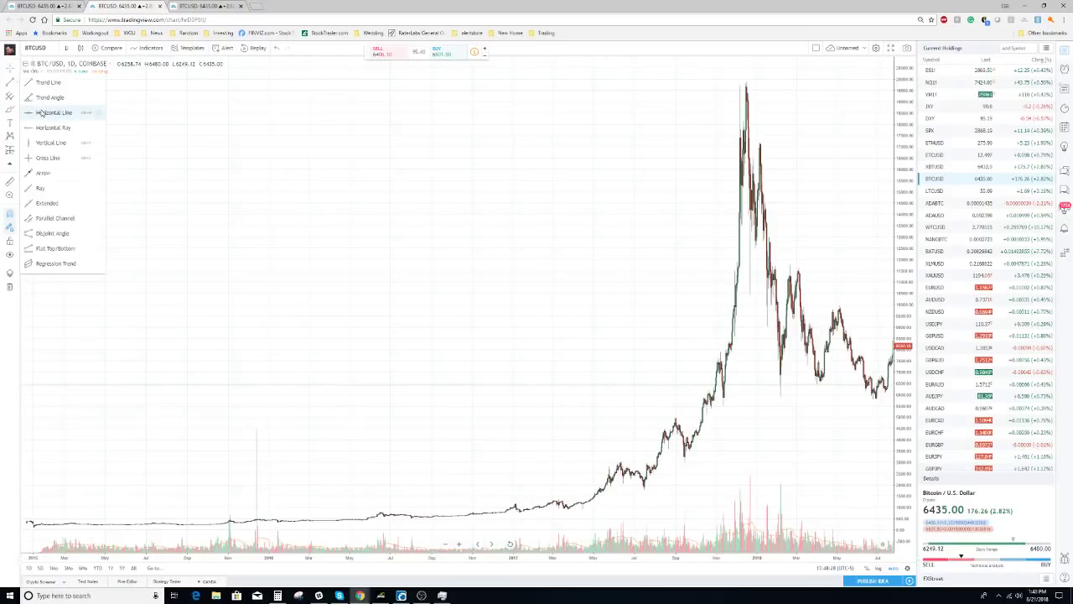
pyautogui.click(41, 113)
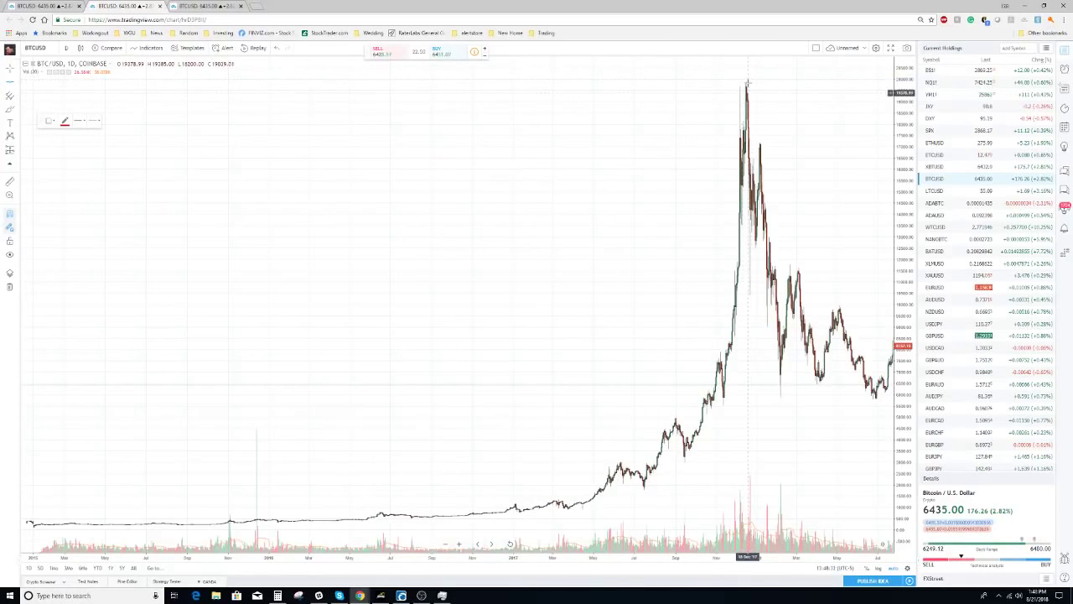
pyautogui.click(748, 82)
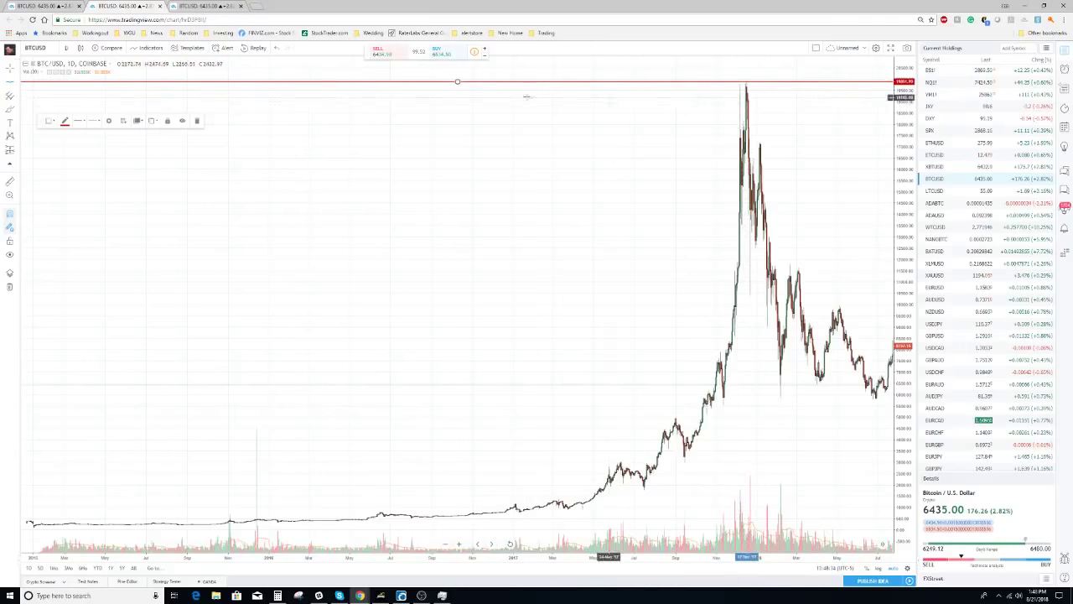
pyautogui.click(65, 121)
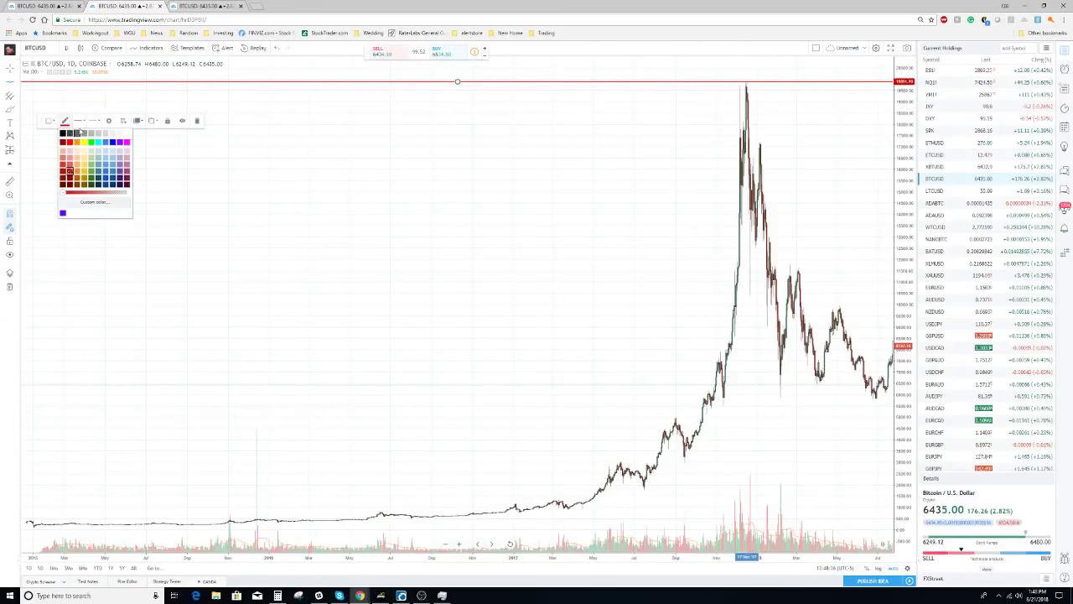
pyautogui.click(70, 170)
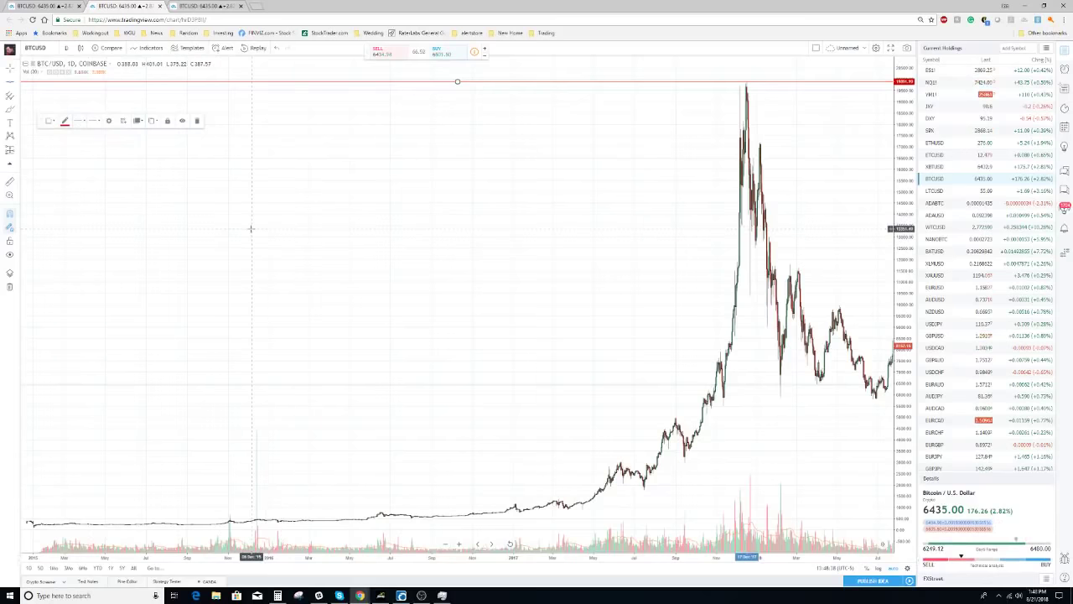
# Step: Deselect the line, enable Magnet Mode, and shift the price history right
pyautogui.click(283, 227)
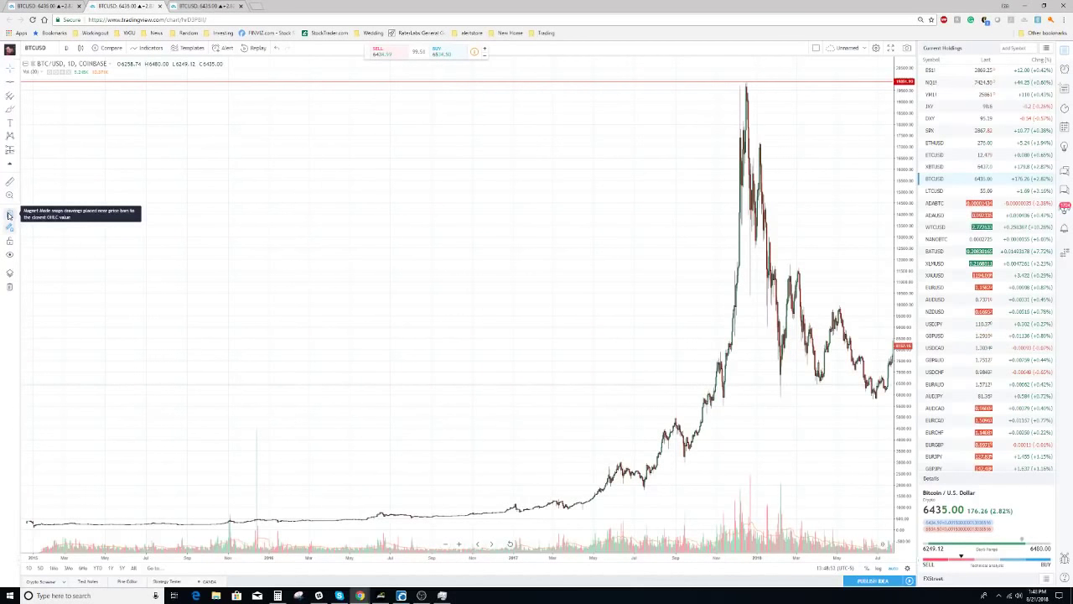
pyautogui.click(10, 216)
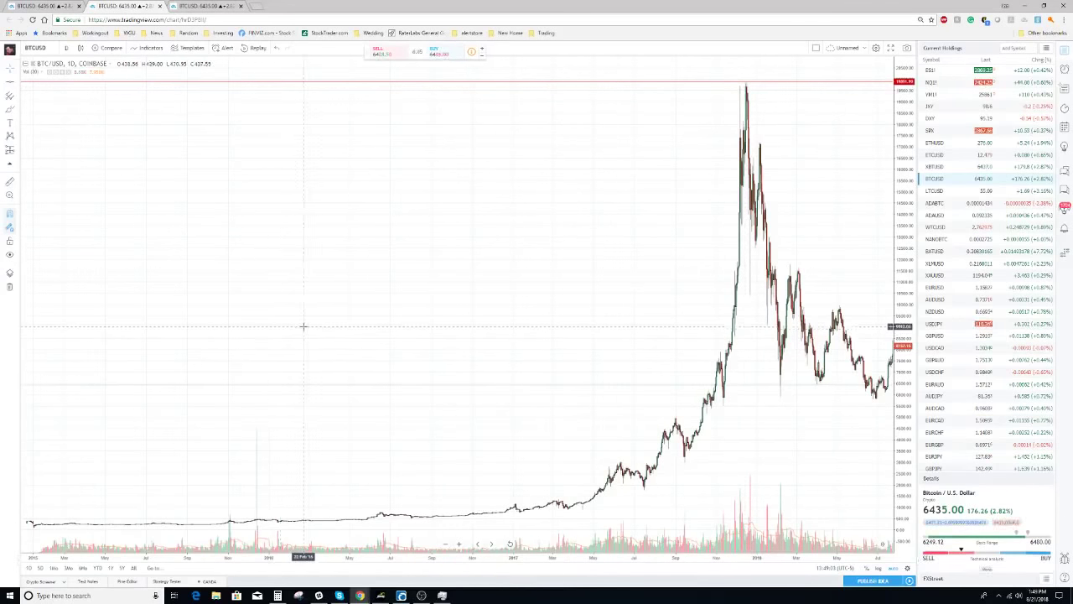
pyautogui.moveTo(297, 331); pyautogui.dragTo(366, 331)
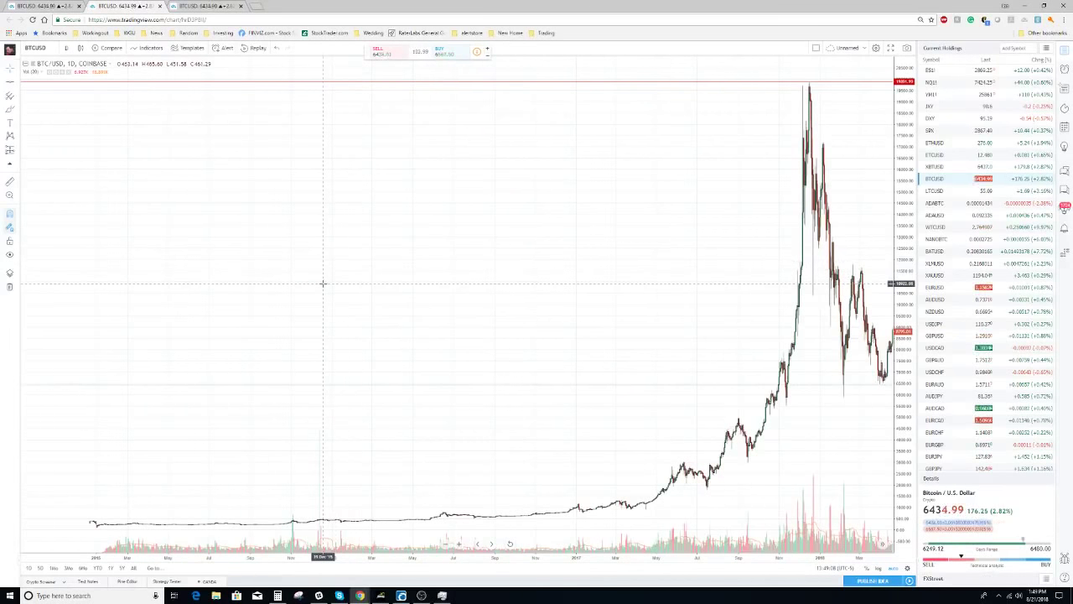
# Step: Bring up the Scales tab of the chart Properties from the right-click menu
pyautogui.rightClick(355, 254)
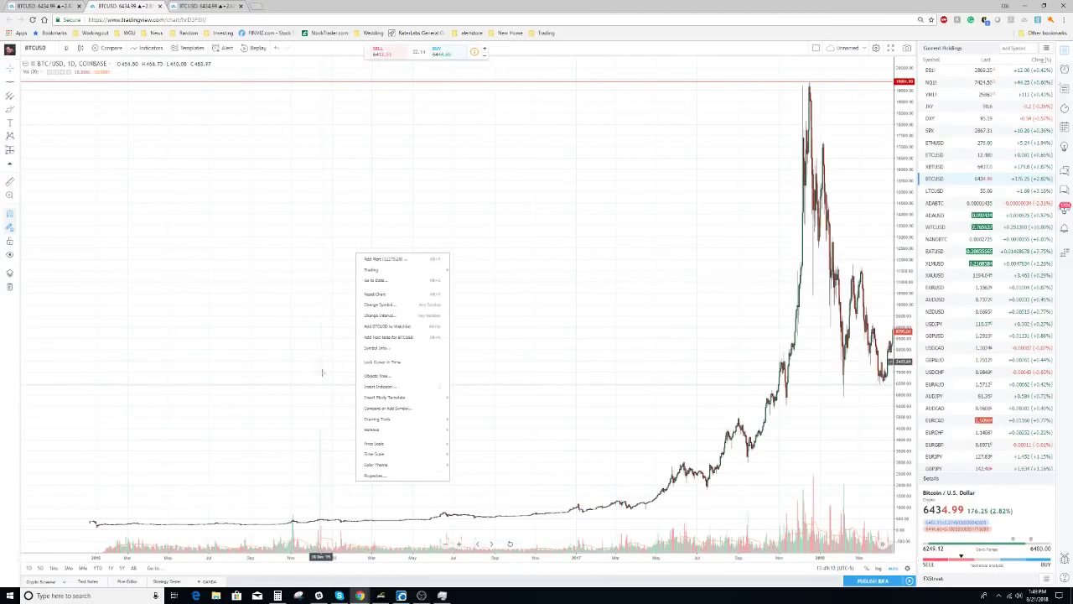
pyautogui.click(373, 477)
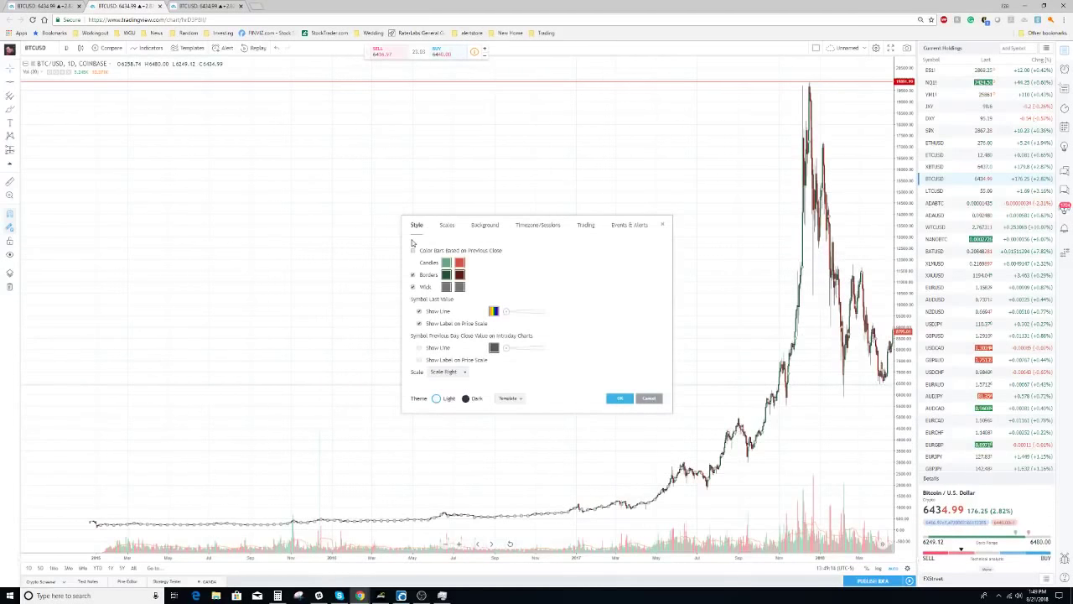
pyautogui.click(446, 226)
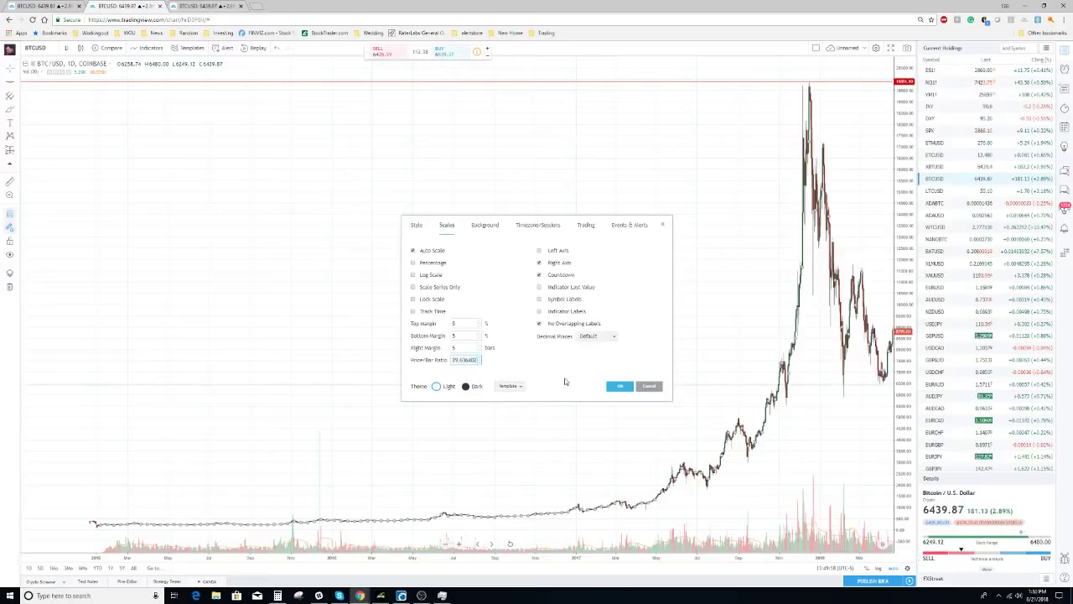
pyautogui.write('1')
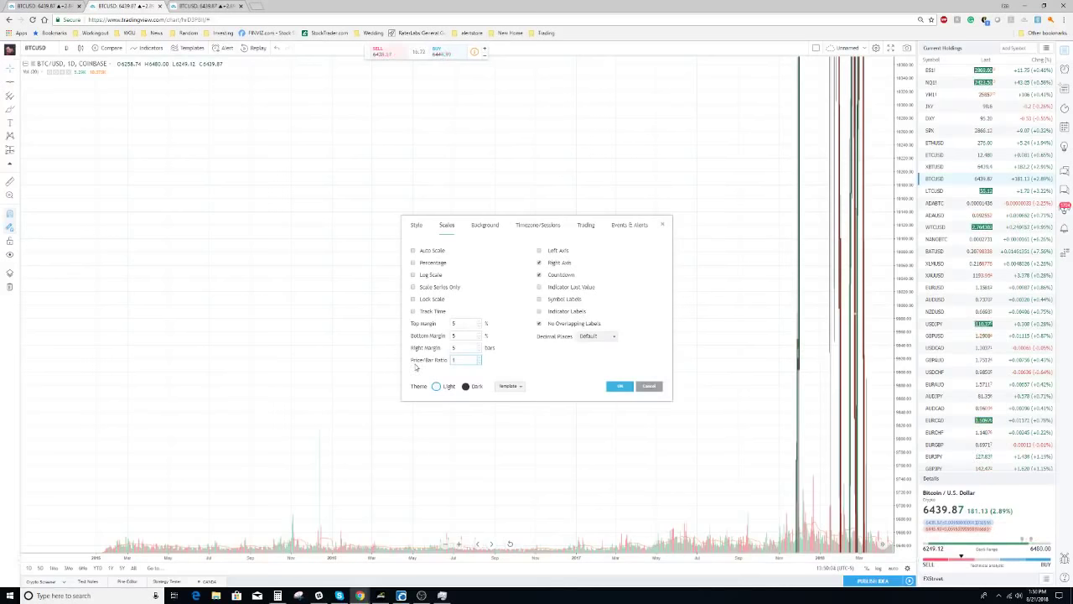
pyautogui.write('00')
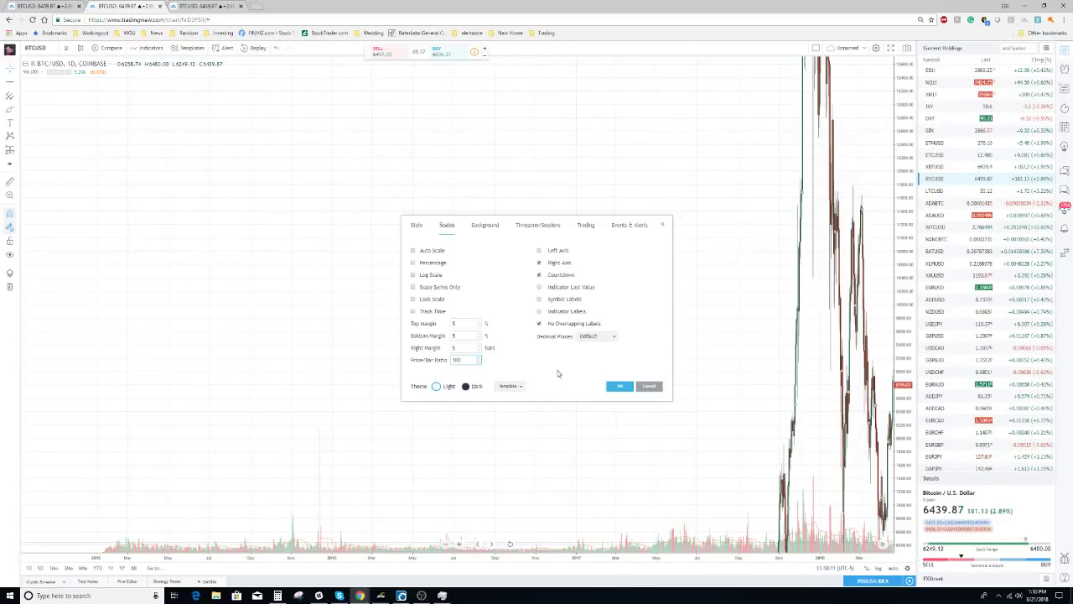
# Step: Set the Price/Bar Ratio to 50, which turns auto scale off
pyautogui.click(530, 358)
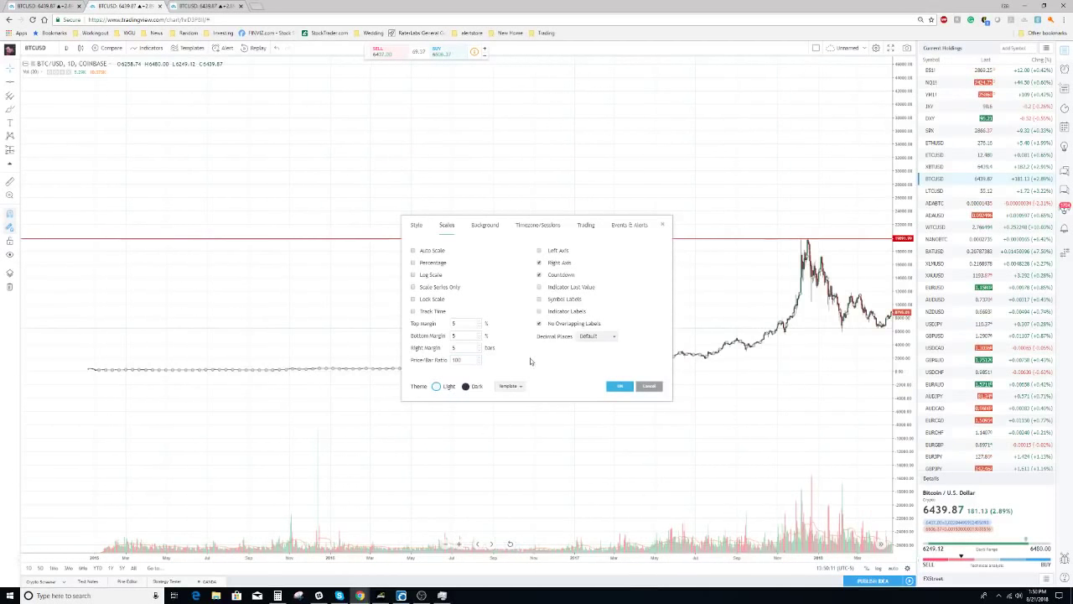
pyautogui.click(469, 360)
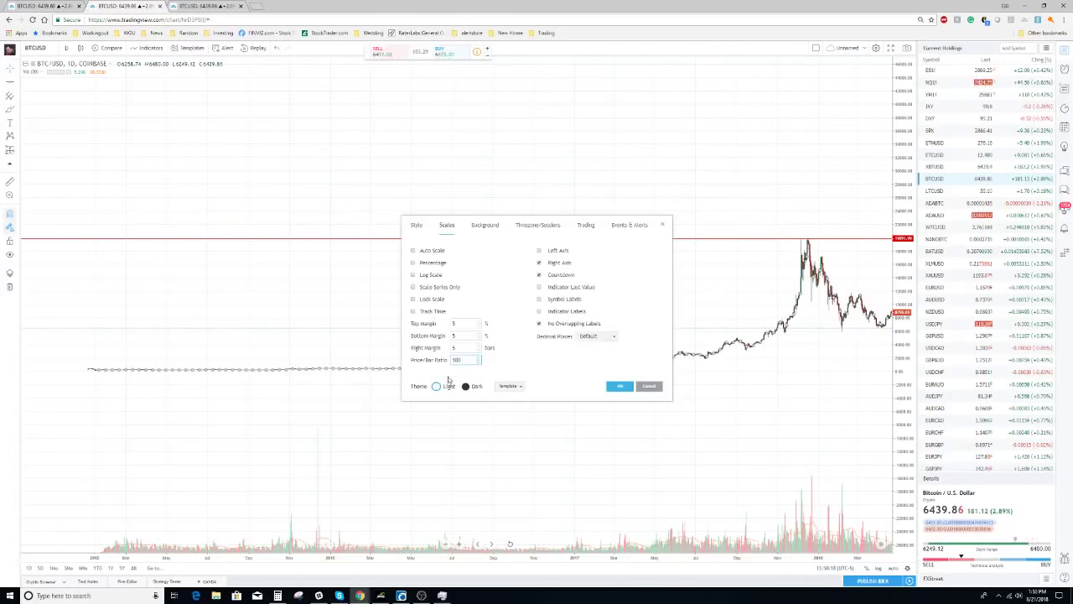
pyautogui.write('50')
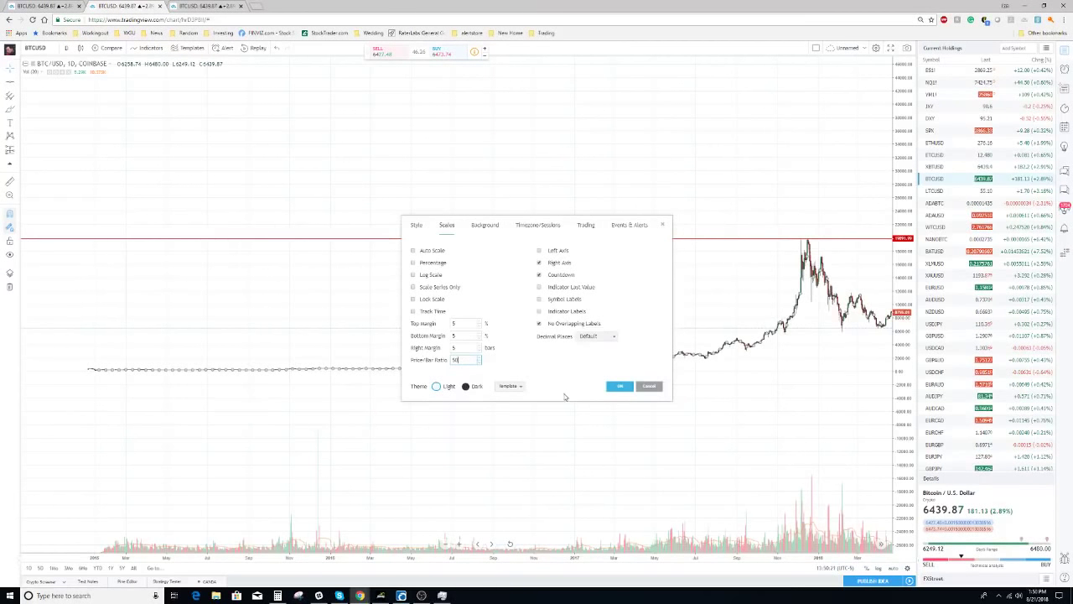
pyautogui.click(564, 392)
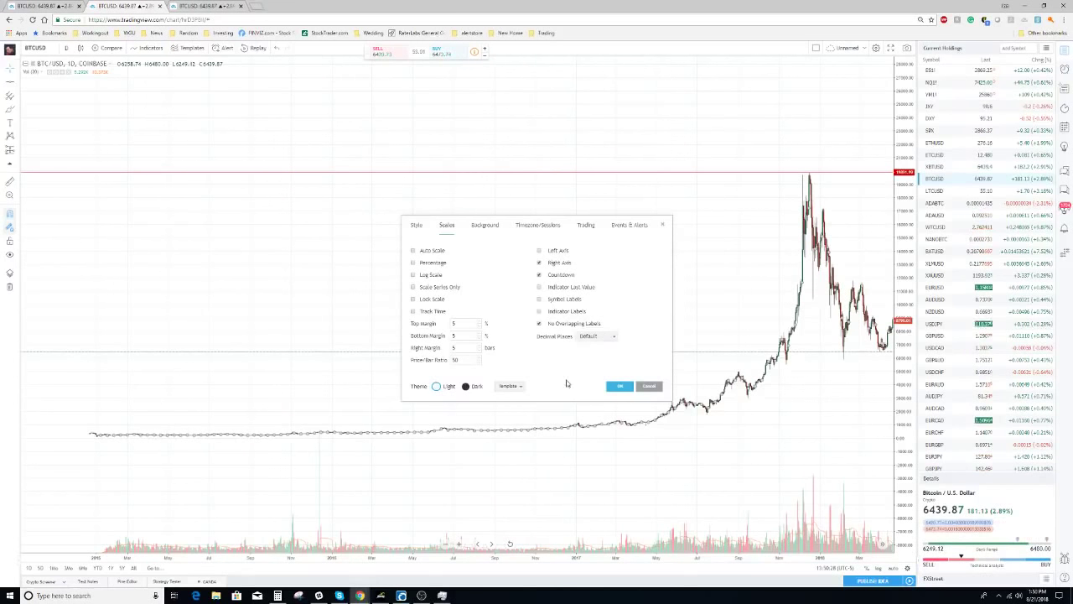
# Step: Confirm the settings, reposition the squared chart, and show the Gann and Fib tools list
pyautogui.click(620, 386)
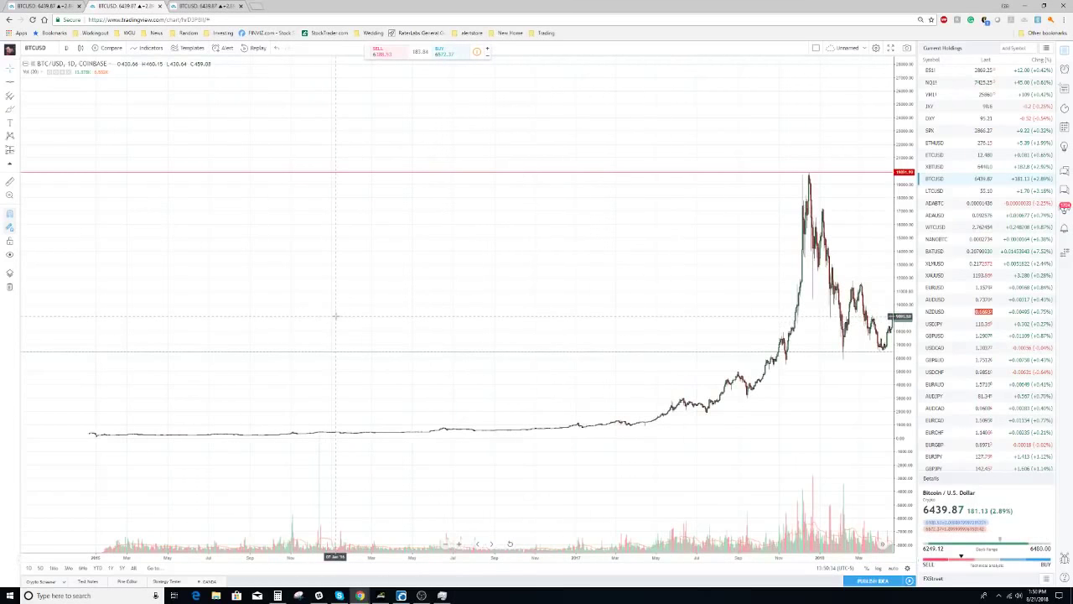
pyautogui.moveTo(334, 318); pyautogui.dragTo(334, 329)
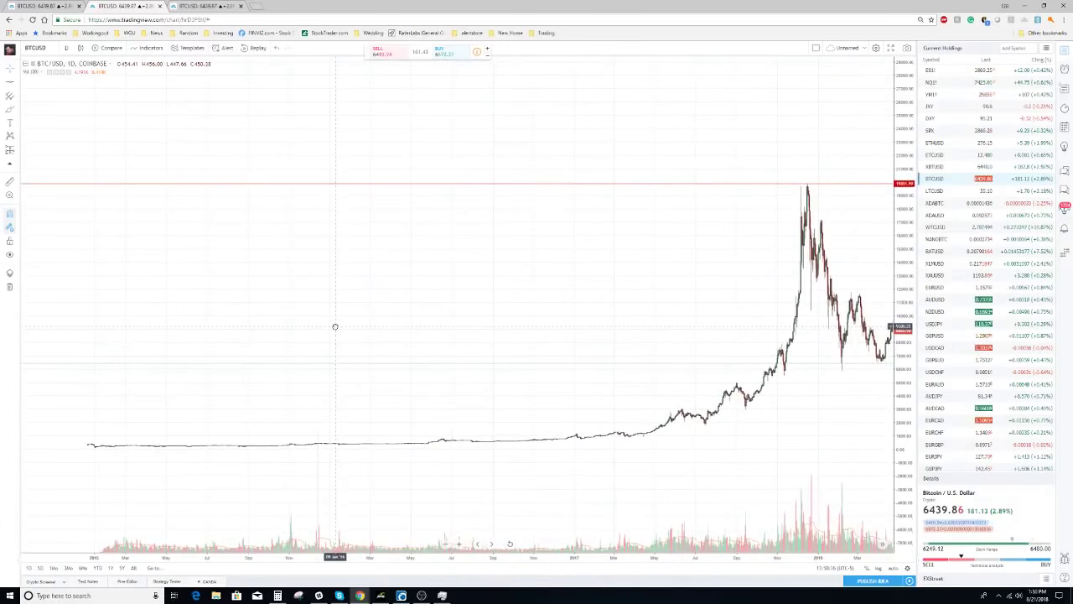
pyautogui.moveTo(334, 329); pyautogui.dragTo(349, 328)
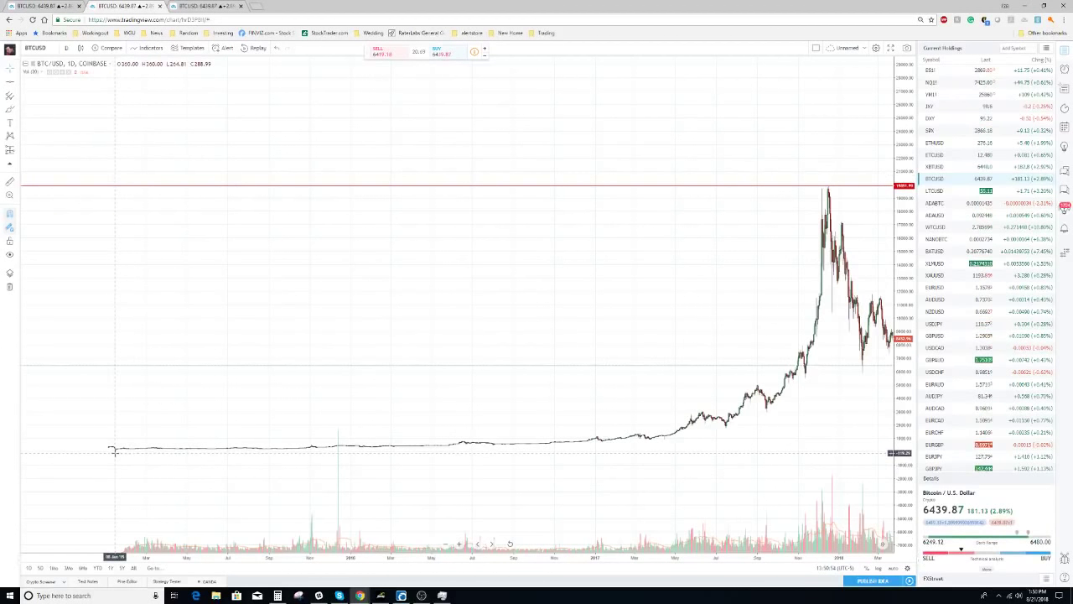
pyautogui.click(19, 97)
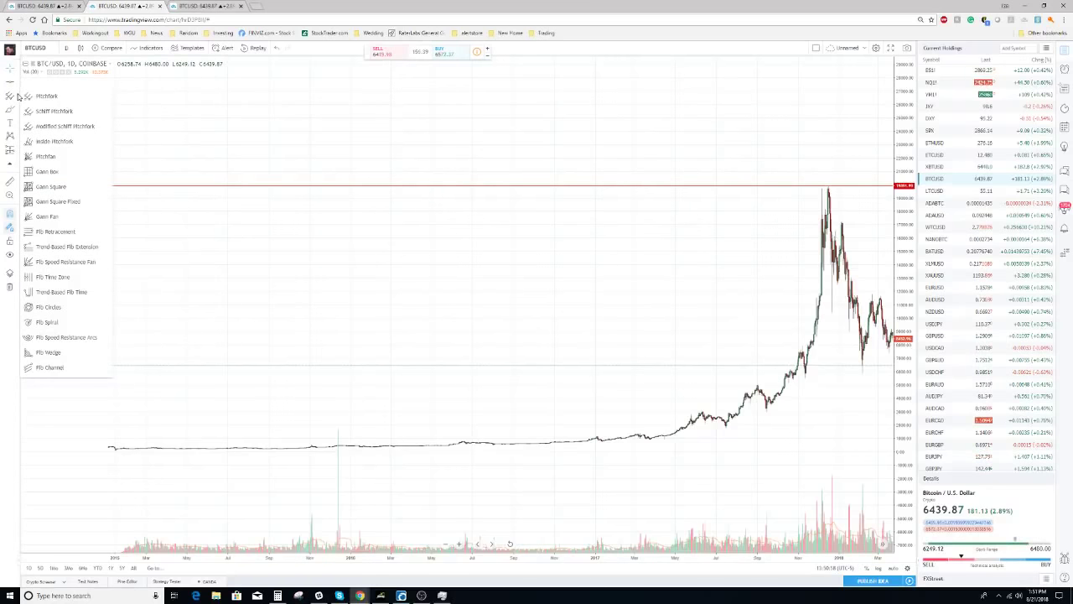
# Step: Draw a Gann Square Fixed anchored at the 2015 low and sized with a second click
pyautogui.click(45, 205)
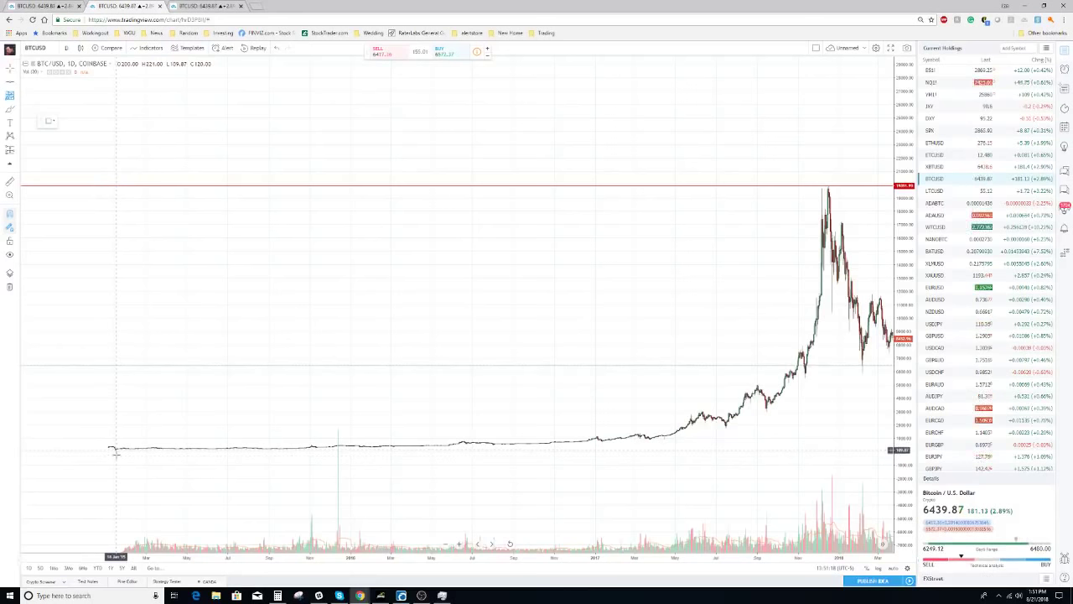
pyautogui.click(115, 450)
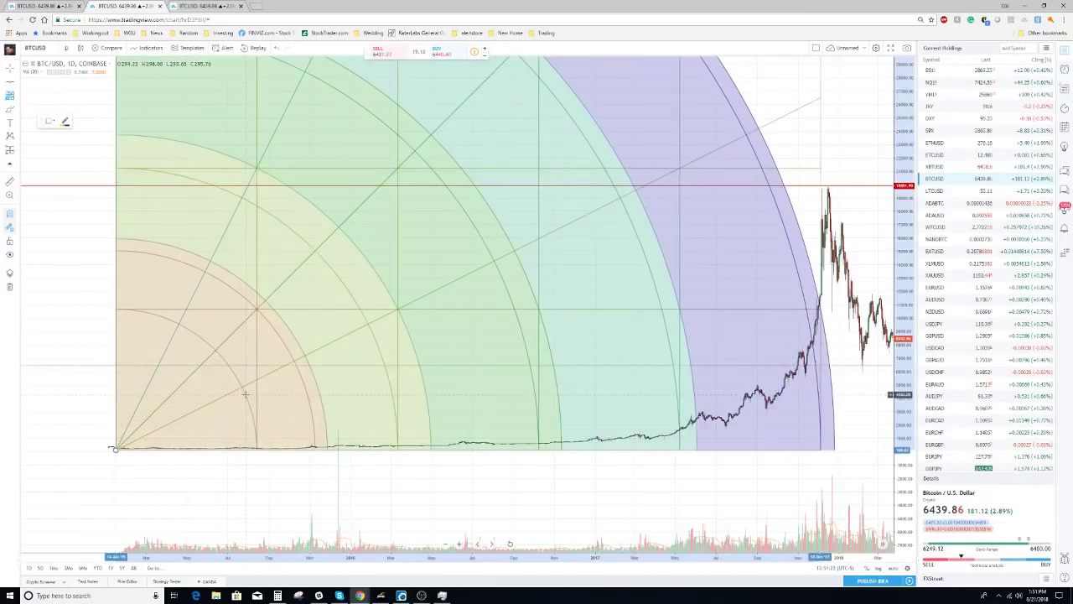
pyautogui.click(236, 390)
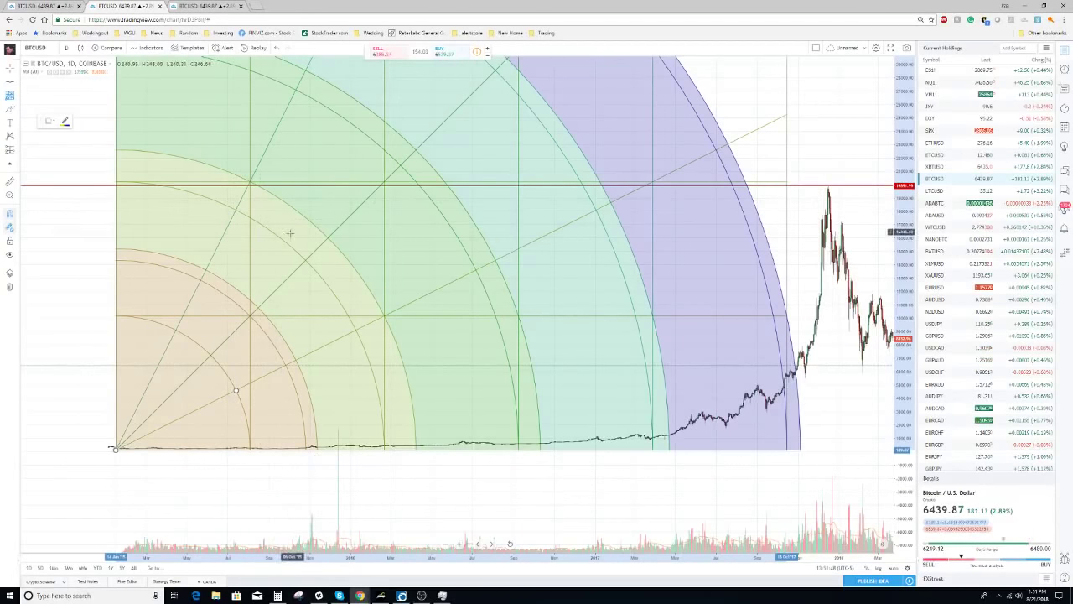
# Step: Deselect the Gann square and select the Gann Box tool from the Gann and Fib tools
pyautogui.click(367, 476)
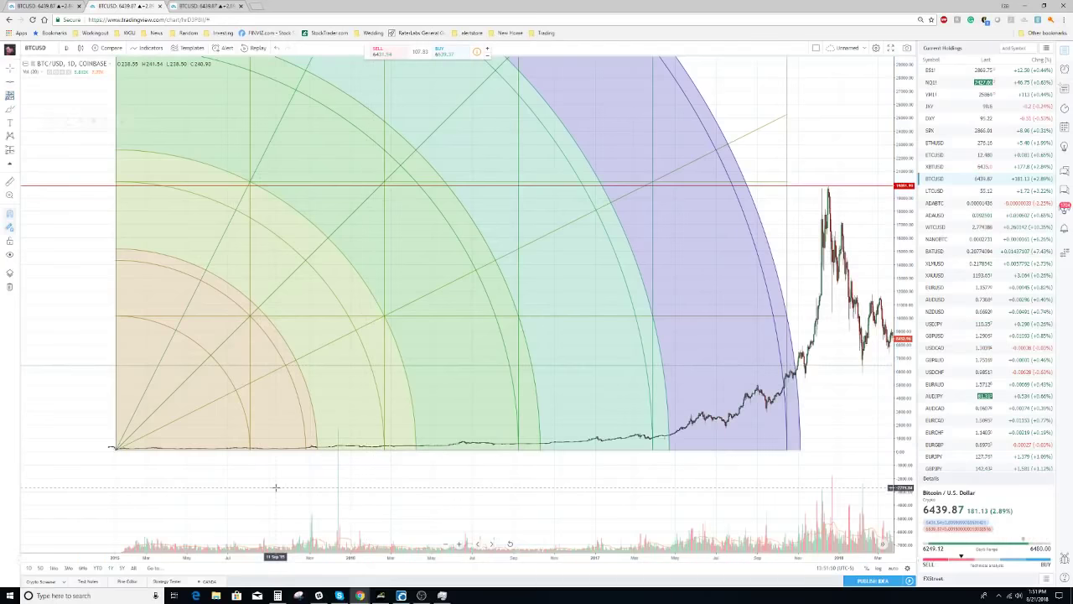
pyautogui.click(10, 94)
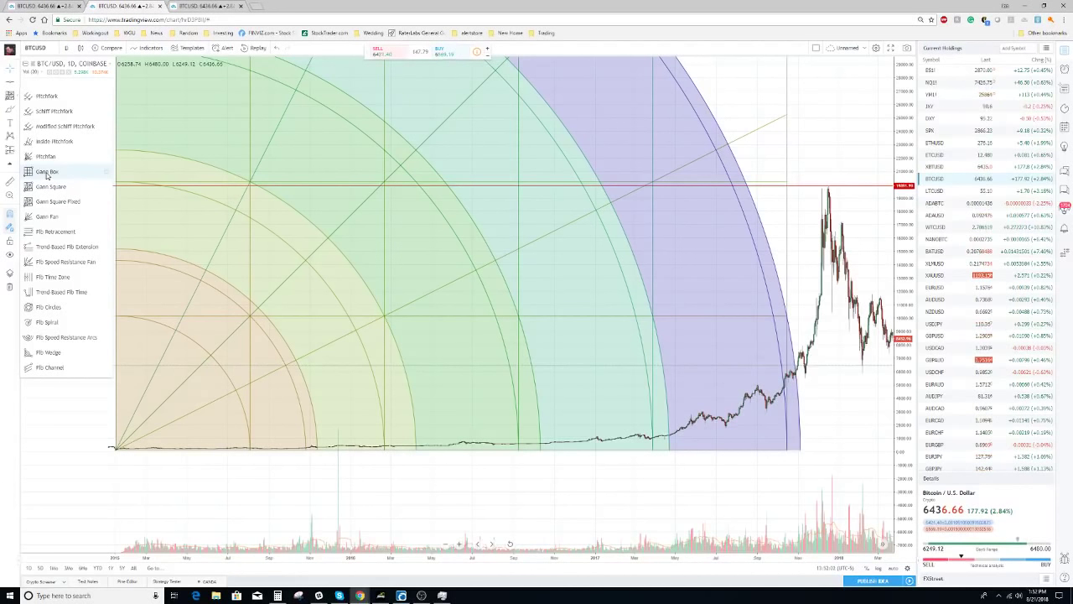
pyautogui.click(47, 172)
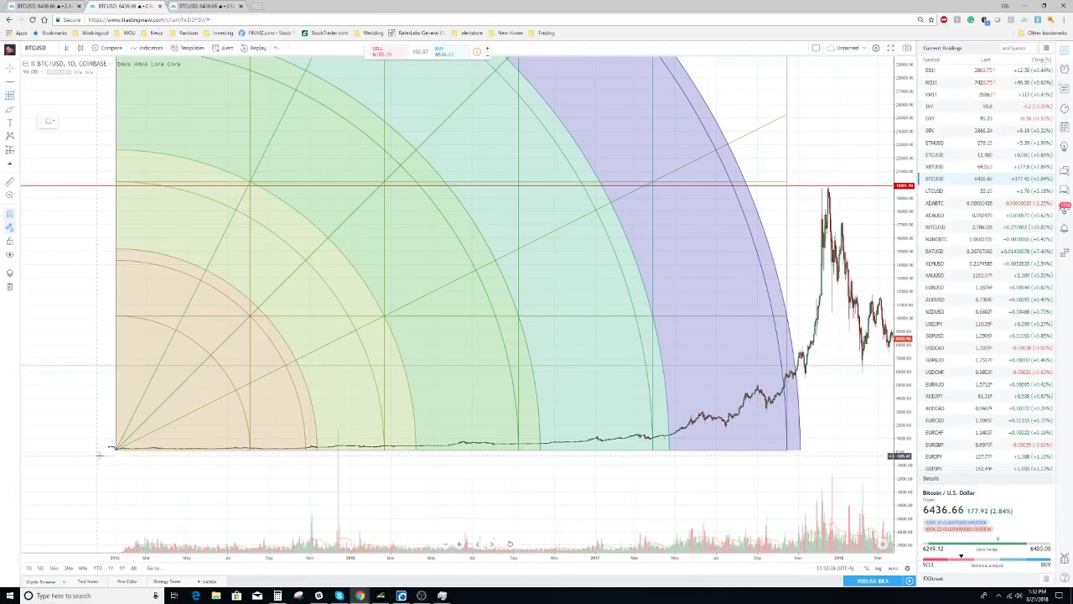
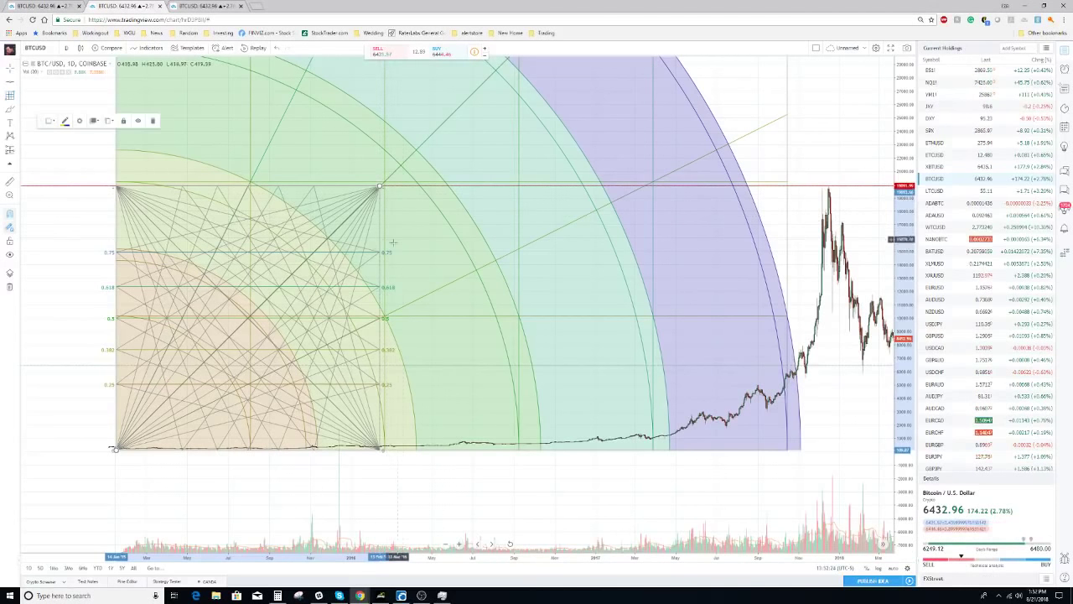
# Step: Delete the coloured fan-arc drawing from the BTC/USD daily chart
pyautogui.click(65, 342)
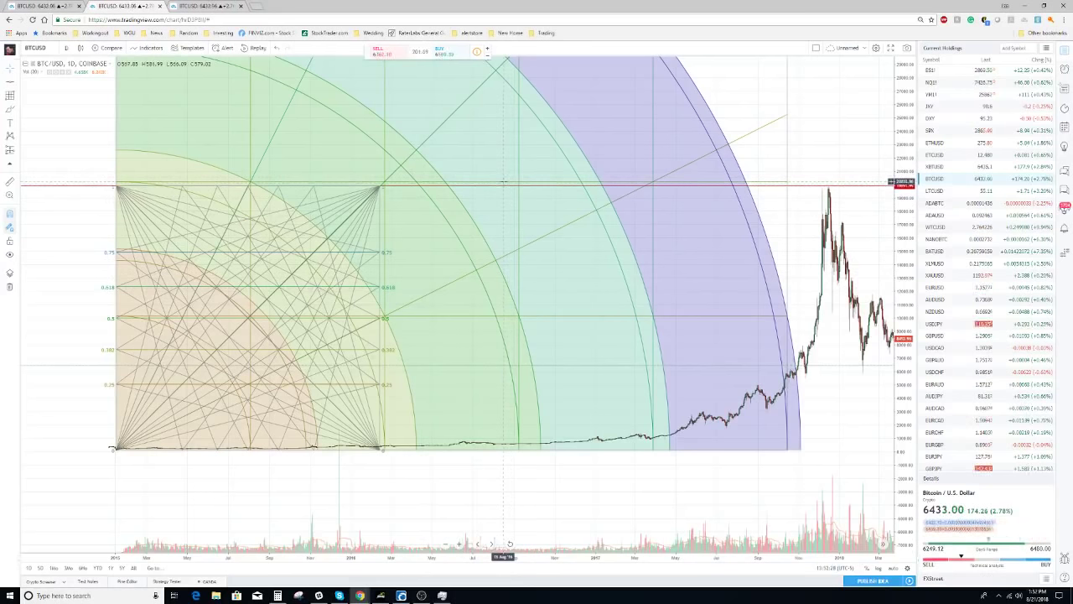
pyautogui.click(520, 177)
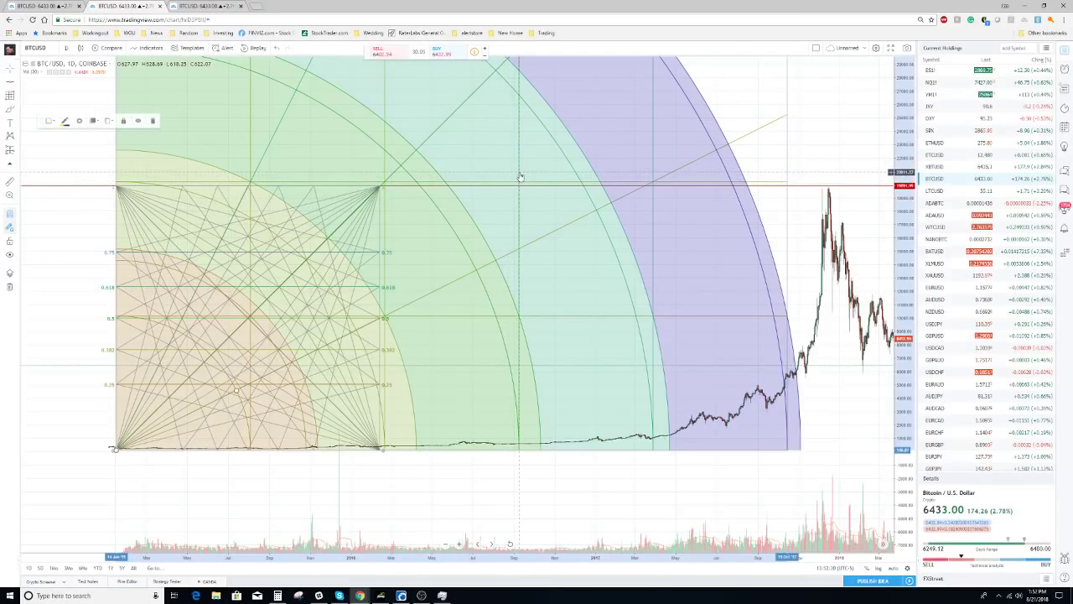
pyautogui.press('Delete')
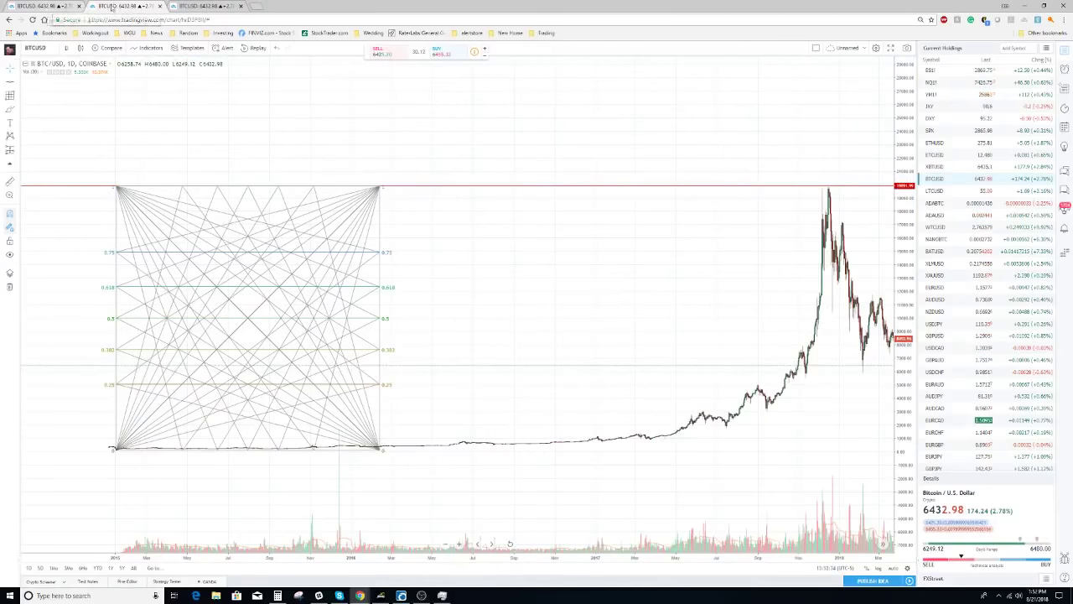
# Step: Set the price scale to Auto Scale so the Gann square and prices fill the chart
pyautogui.moveTo(467, 325); pyautogui.dragTo(502, 319)
pyautogui.scroll(2, 502, 319)
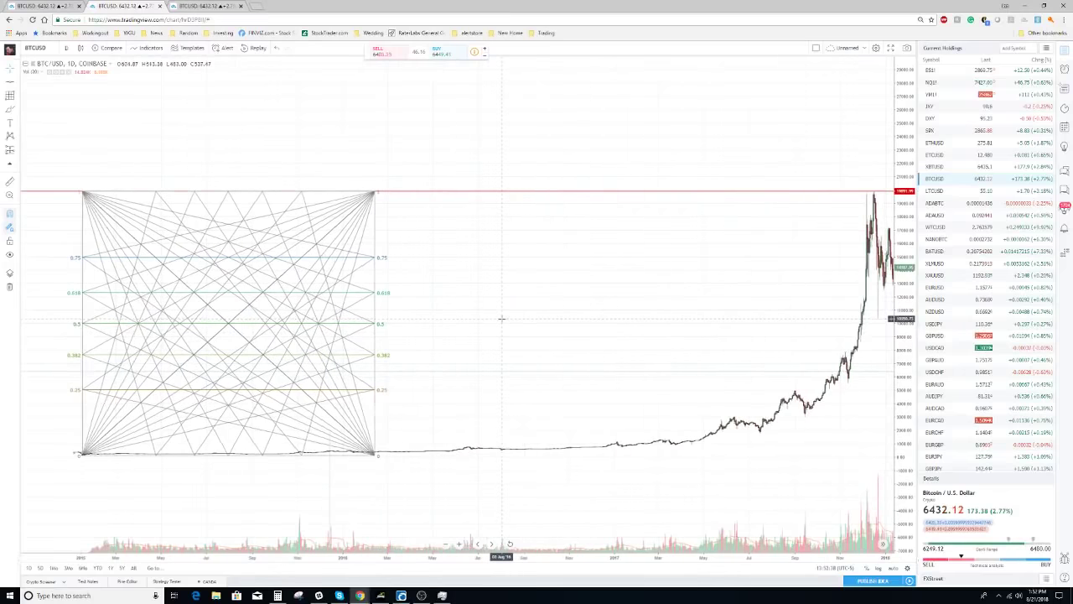
pyautogui.scroll(-2, 503, 318)
pyautogui.scroll(1, 502, 318)
pyautogui.rightClick(482, 317)
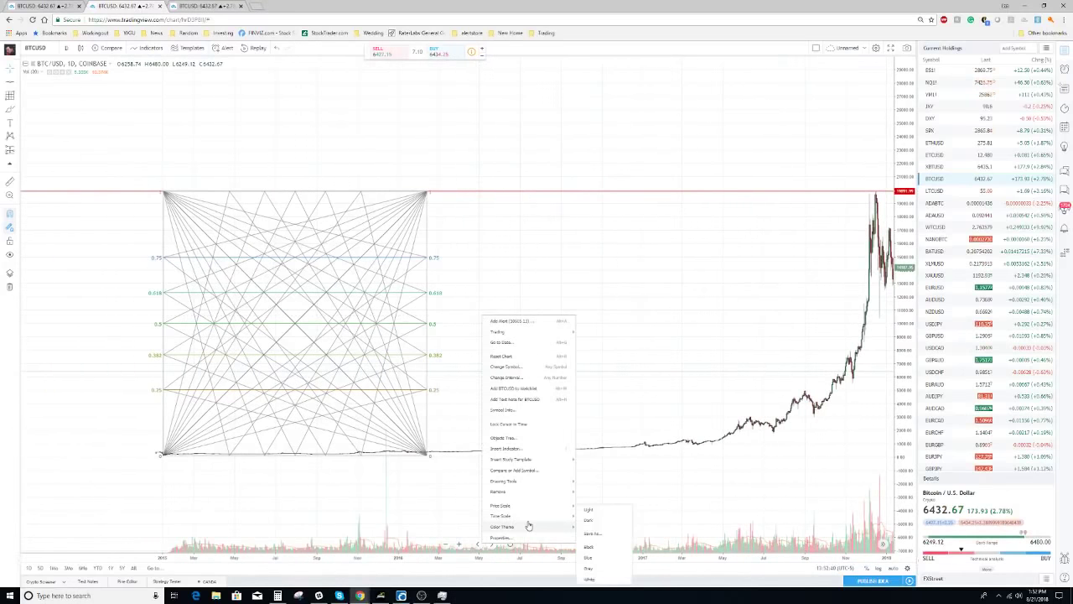
pyautogui.click(533, 248)
pyautogui.rightClick(534, 248)
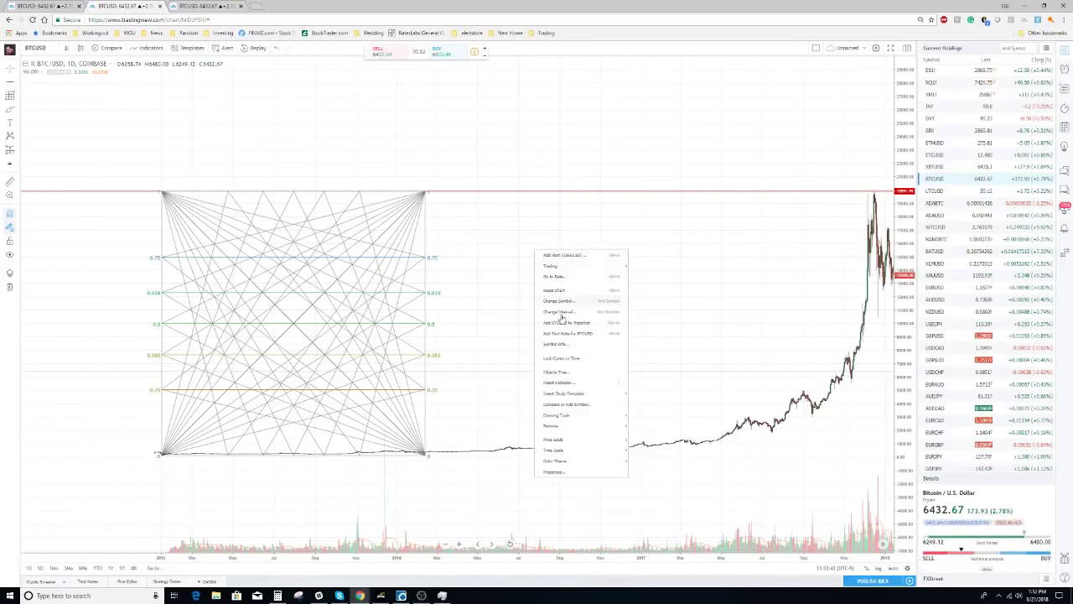
pyautogui.moveTo(555, 440)
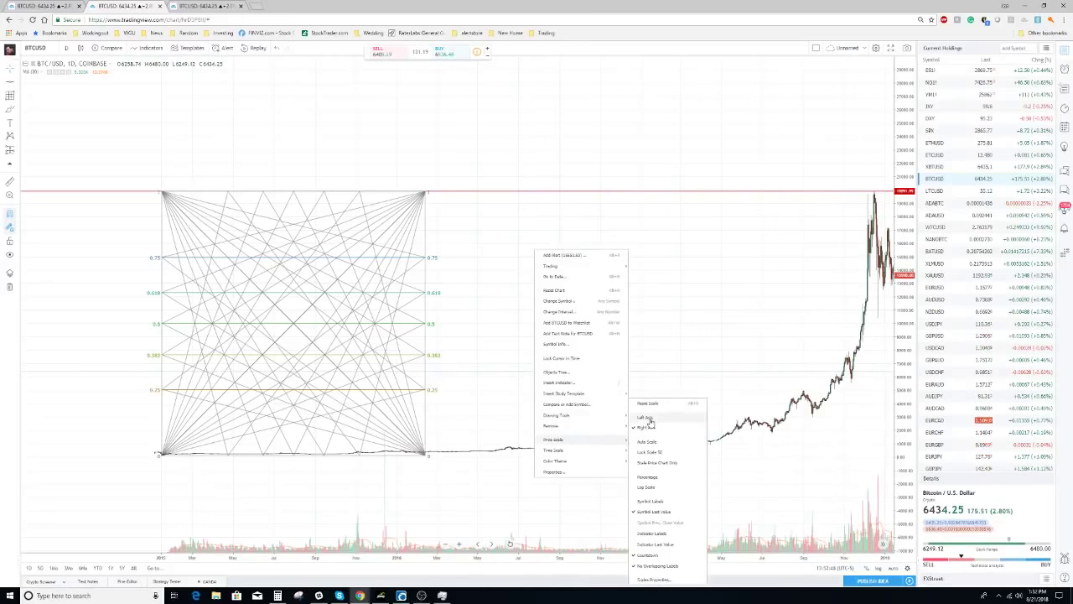
pyautogui.click(649, 420)
pyautogui.moveTo(537, 285); pyautogui.dragTo(506, 306)
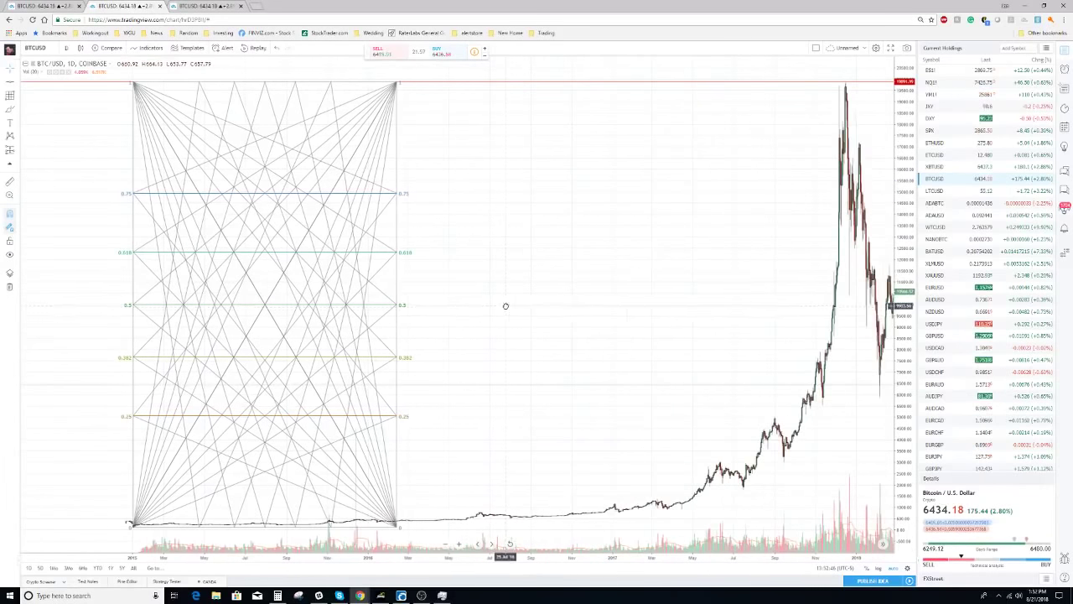
# Step: Clone the Gann square and place the copy beside the original
pyautogui.click(398, 291)
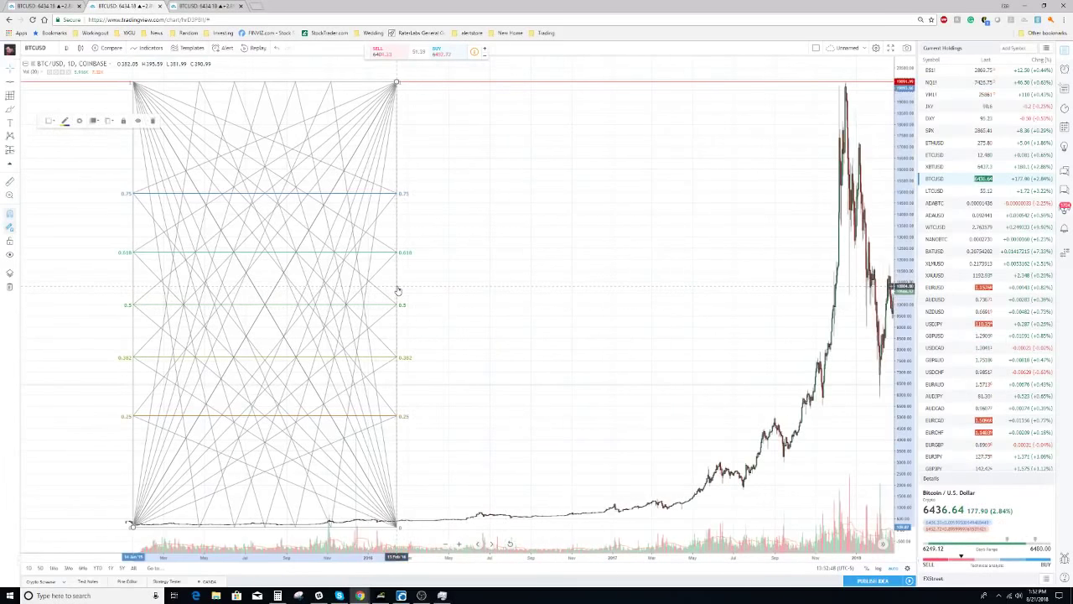
pyautogui.rightClick(398, 291)
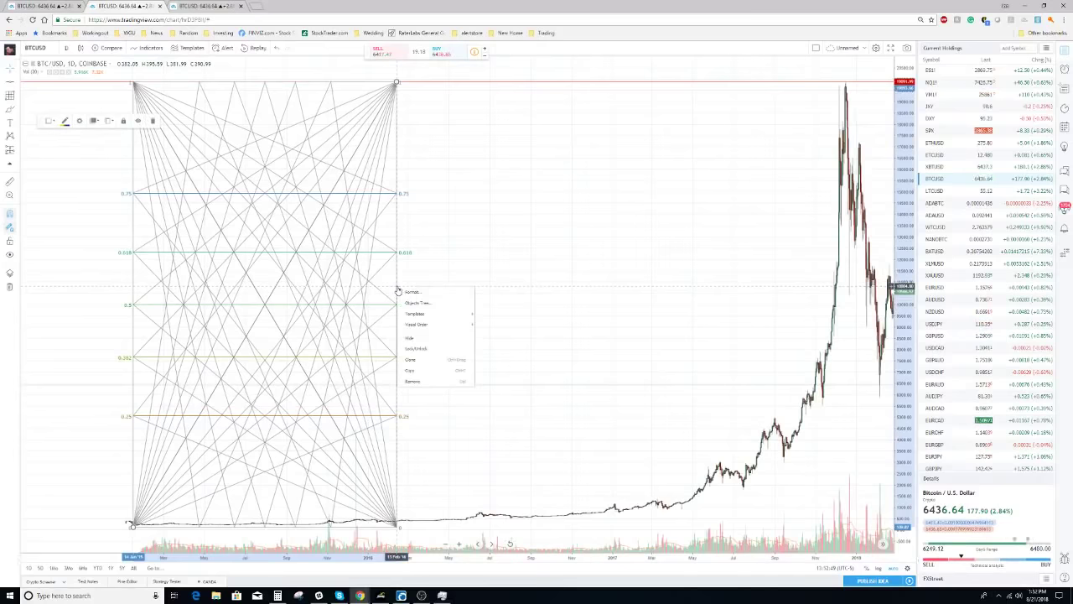
pyautogui.click(425, 361)
pyautogui.moveTo(285, 84); pyautogui.dragTo(528, 86)
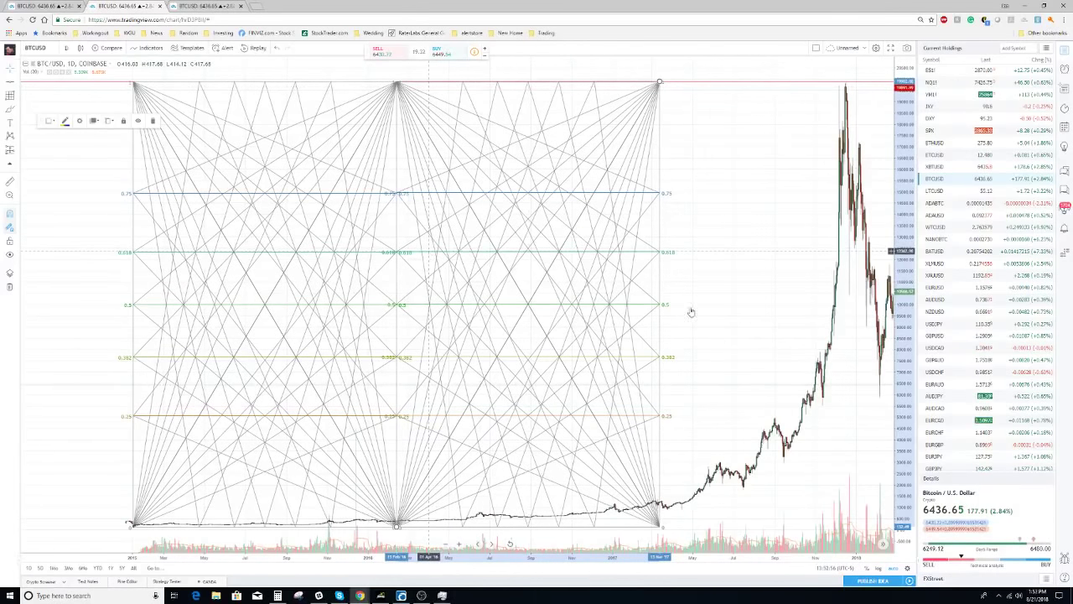
pyautogui.moveTo(691, 312); pyautogui.dragTo(365, 295)
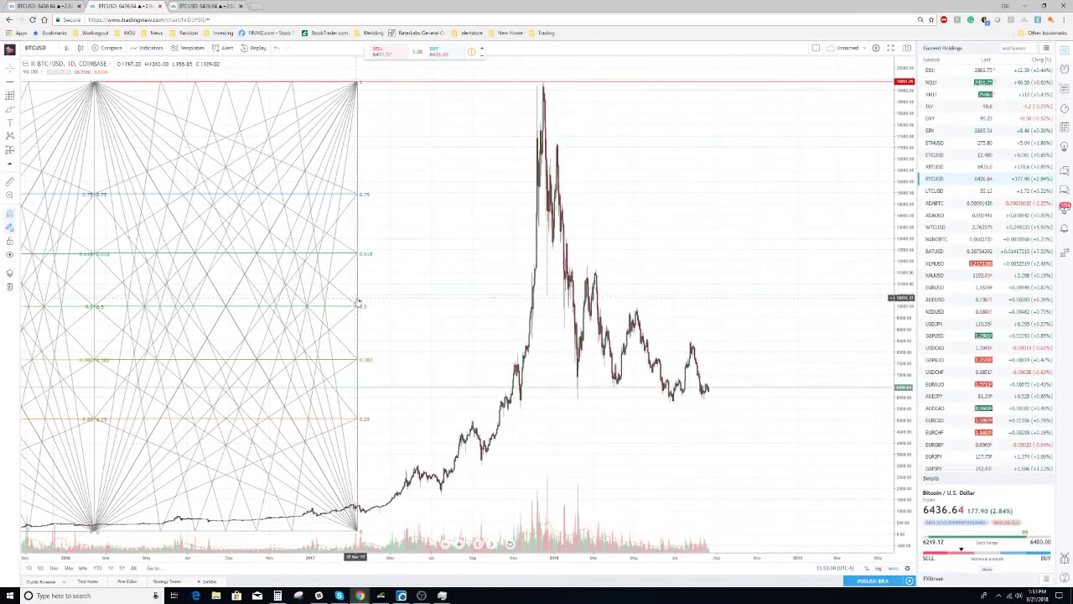
# Step: Clone the Gann square again and set the new copy beside the previous one
pyautogui.rightClick(359, 300)
pyautogui.click(379, 373)
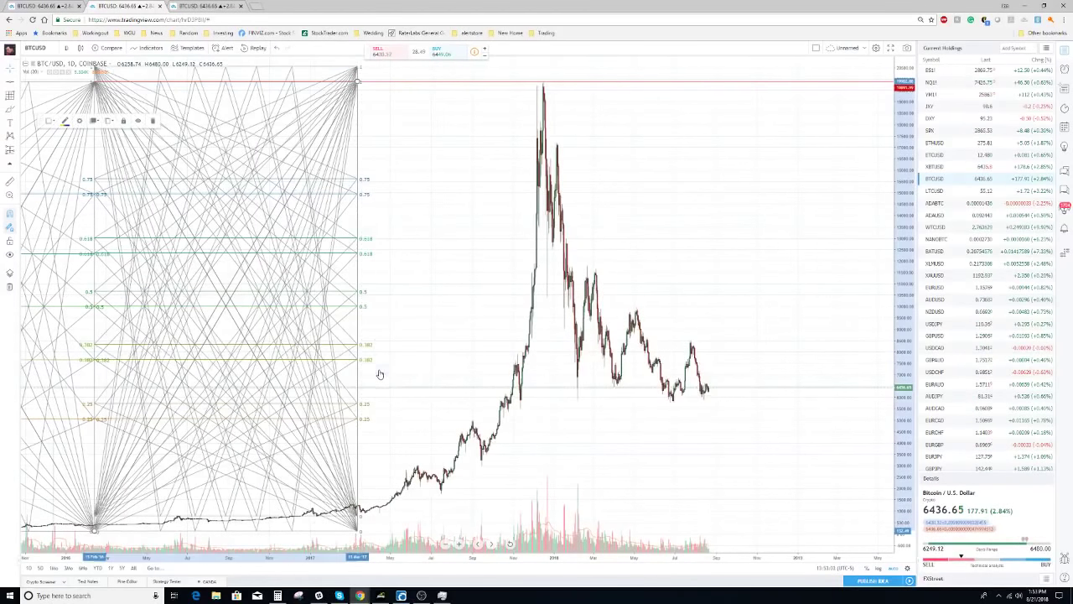
pyautogui.moveTo(199, 90); pyautogui.dragTo(461, 91)
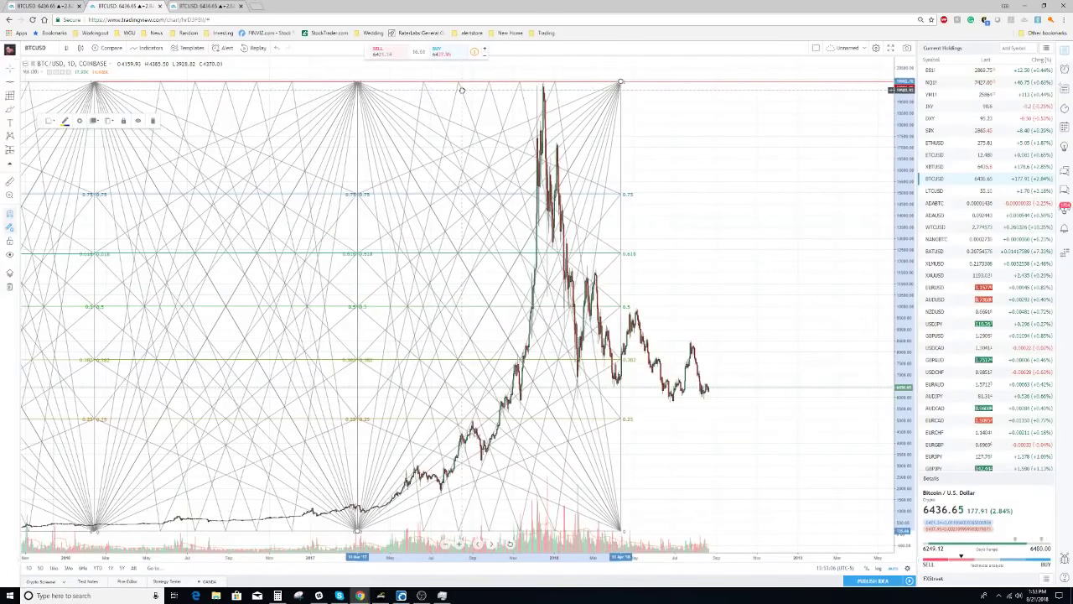
pyautogui.moveTo(686, 219); pyautogui.dragTo(547, 228)
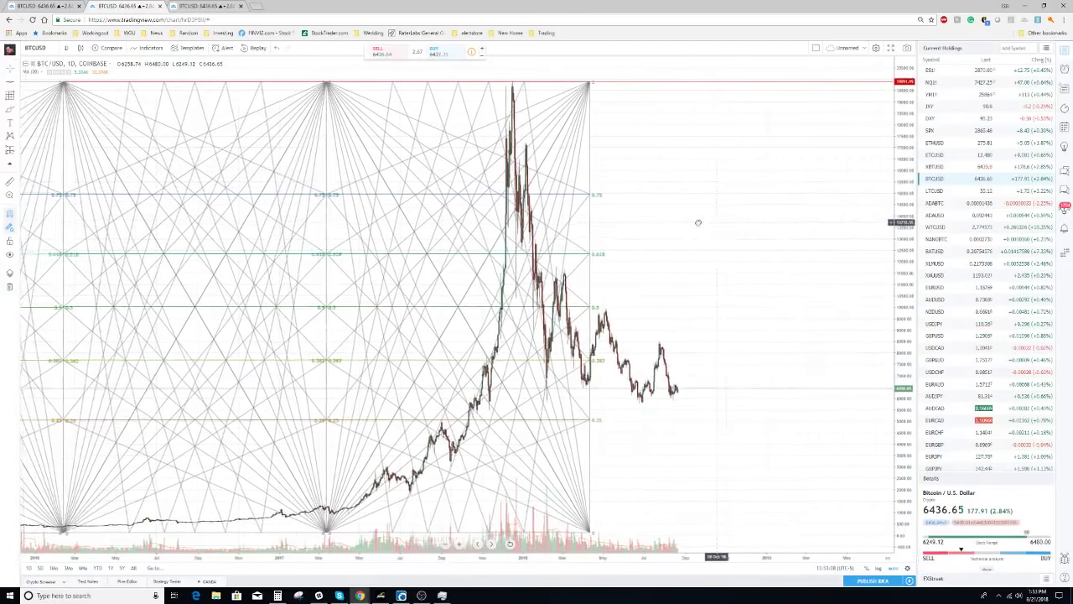
# Step: Add one more clone and align it exactly after the previous square
pyautogui.rightClick(486, 226)
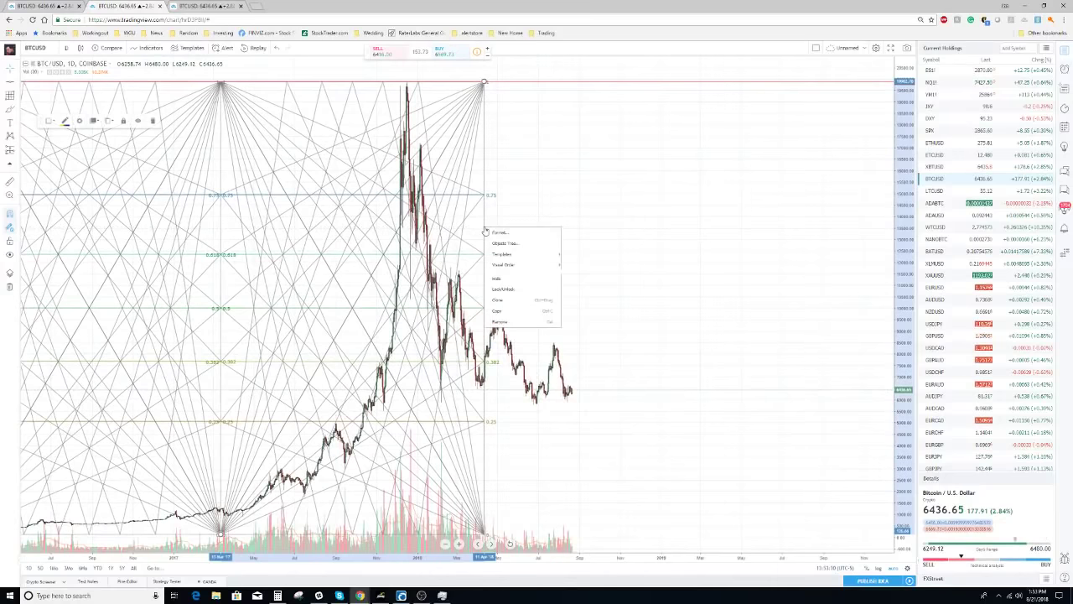
pyautogui.click(501, 279)
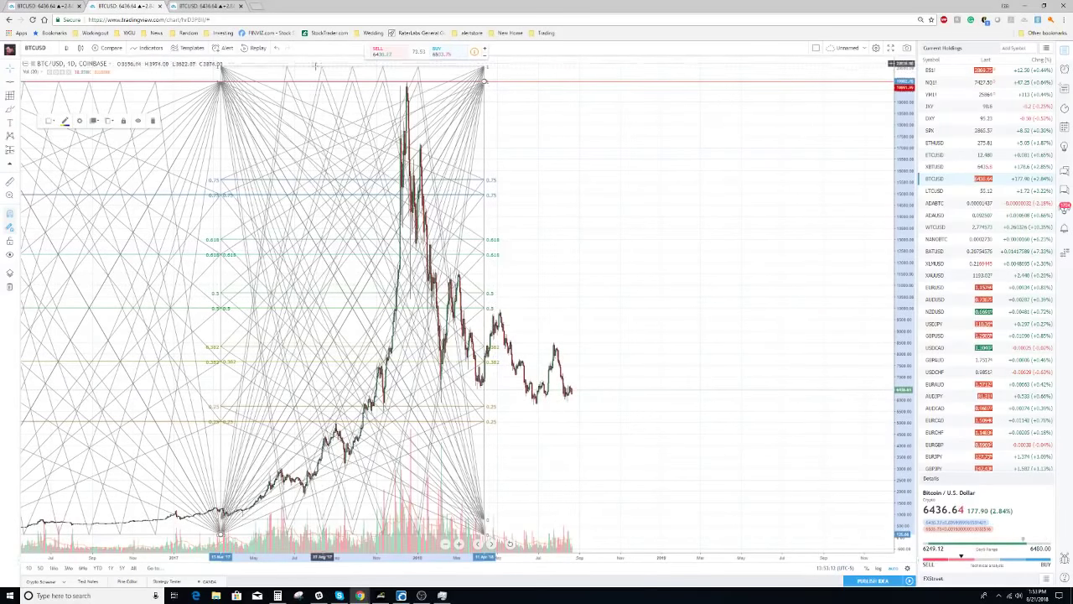
pyautogui.moveTo(310, 70); pyautogui.dragTo(576, 80)
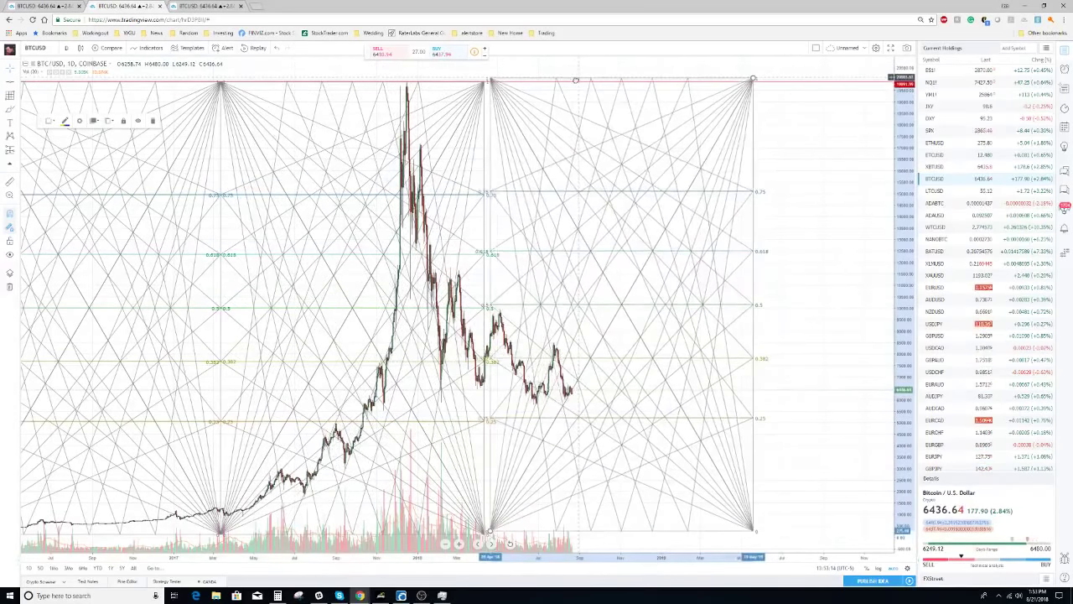
pyautogui.moveTo(566, 85); pyautogui.dragTo(572, 82)
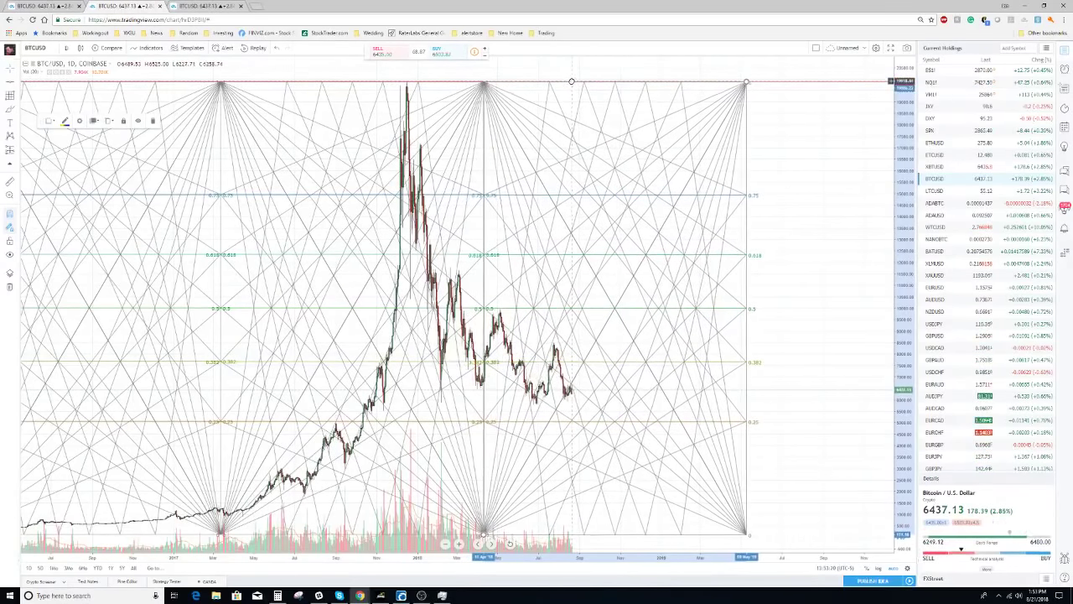
pyautogui.moveTo(573, 82); pyautogui.dragTo(573, 81)
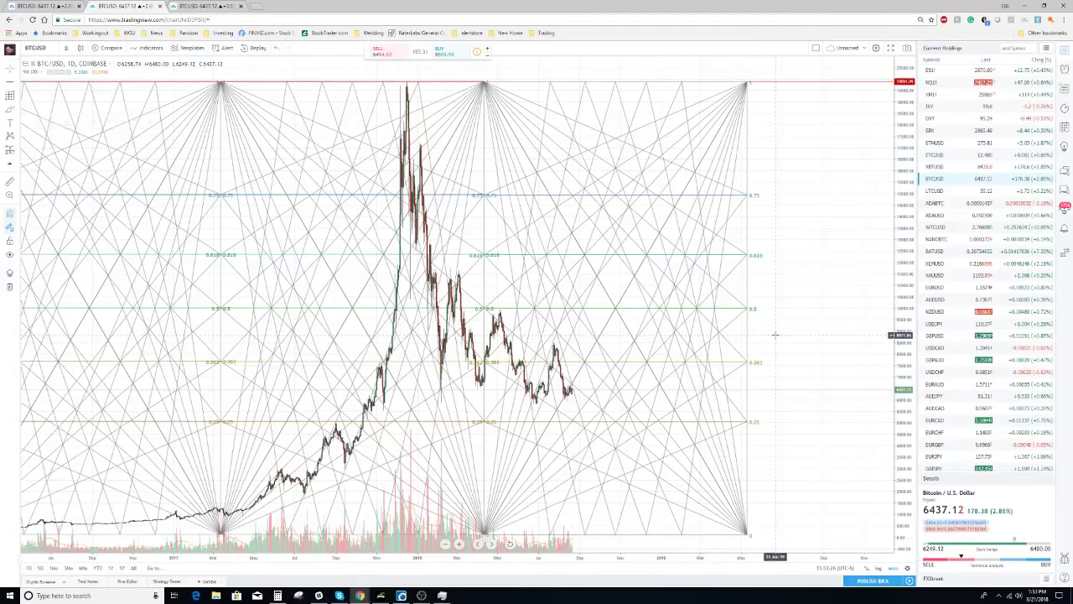
pyautogui.moveTo(779, 339)
pyautogui.mouseDown()
pyautogui.moveTo(813, 337)
pyautogui.moveTo(814, 302)
pyautogui.moveTo(851, 321)
pyautogui.mouseUp()
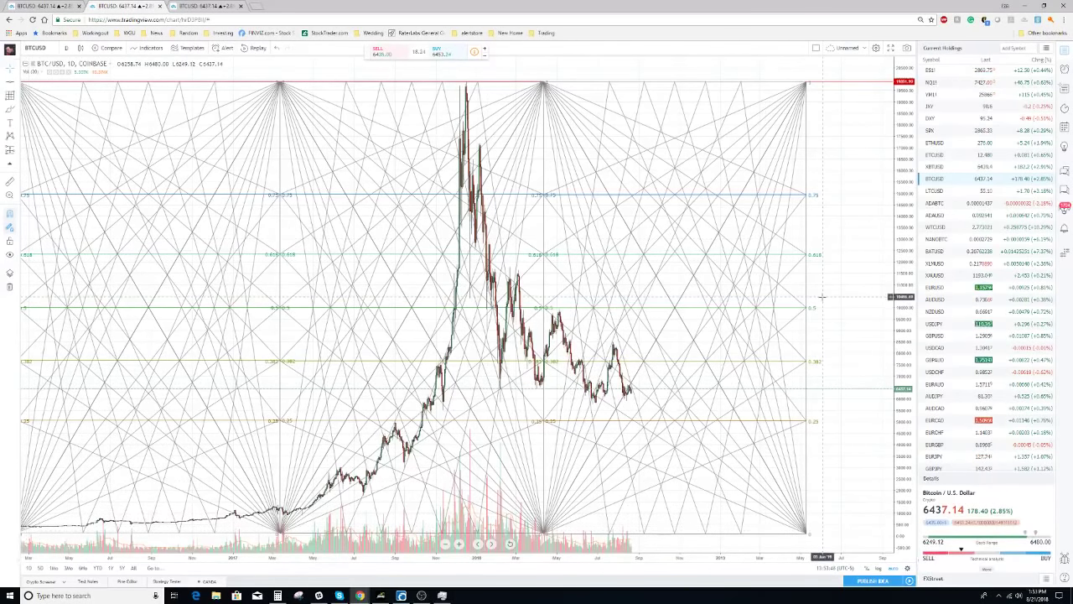
pyautogui.moveTo(823, 298); pyautogui.dragTo(859, 298)
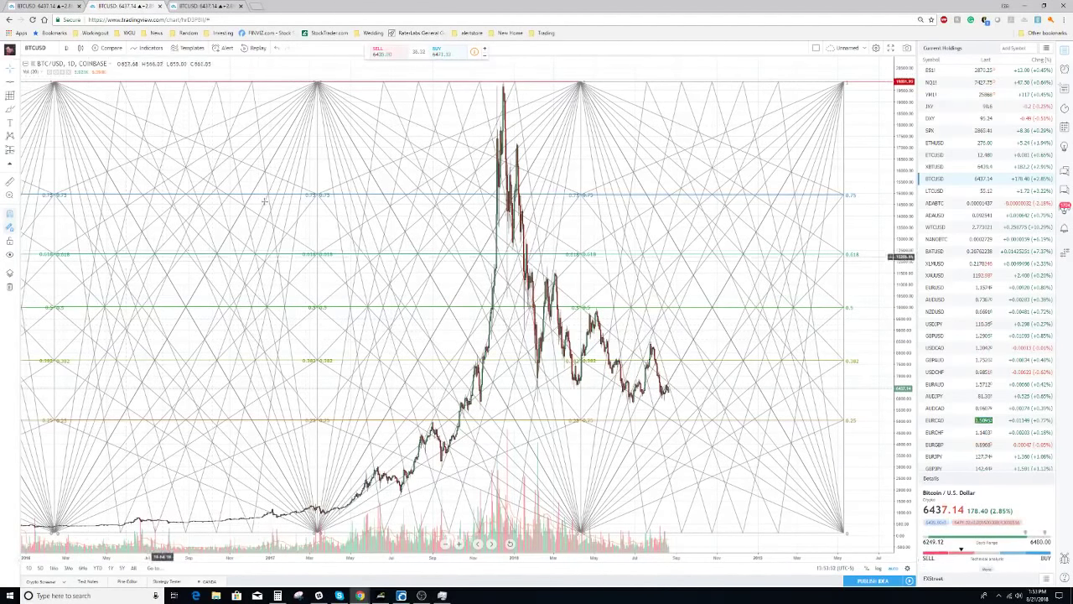
pyautogui.press('Left')
pyautogui.press('Left')
pyautogui.press('Left')
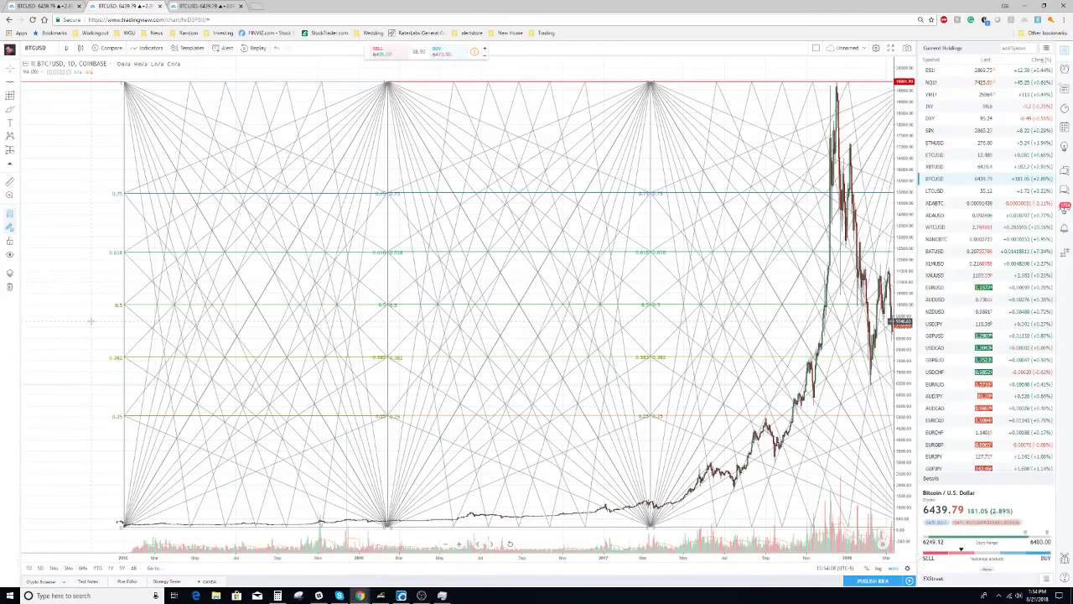
pyautogui.moveTo(864, 556); pyautogui.dragTo(641, 556)
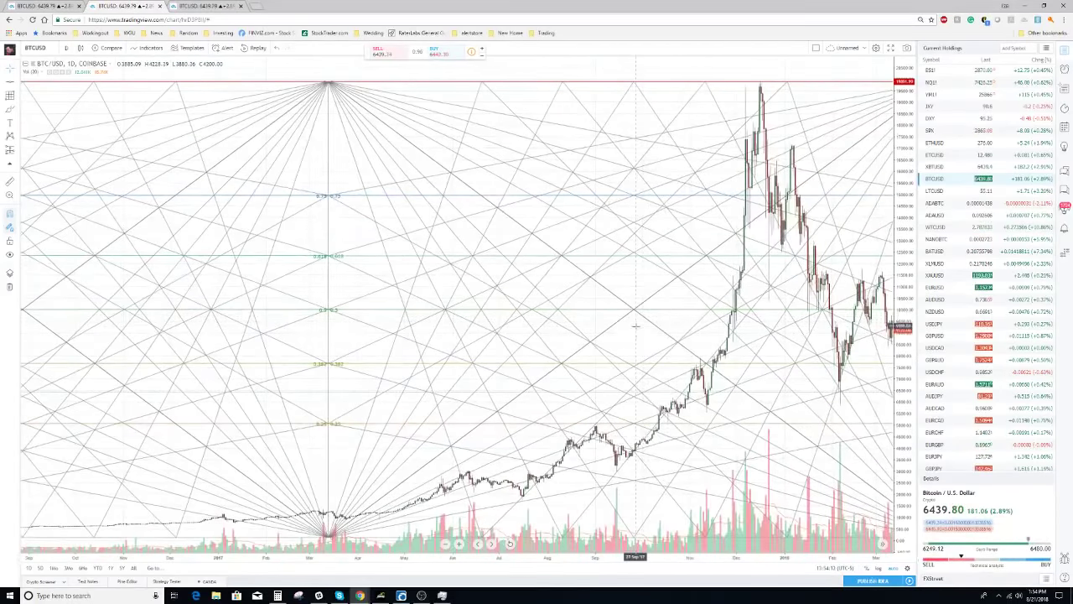
pyautogui.moveTo(642, 556); pyautogui.dragTo(772, 556)
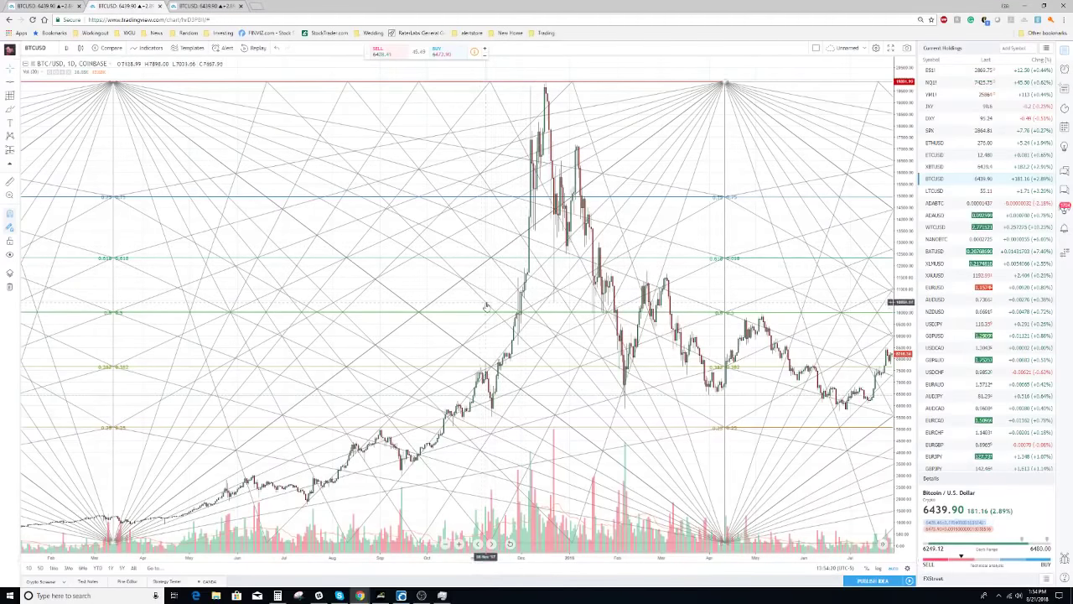
# Step: Switch BTC/USD to the 4-hour interval and frame the late-2017 peak under the Gann fan
pyautogui.click(66, 48)
pyautogui.click(73, 299)
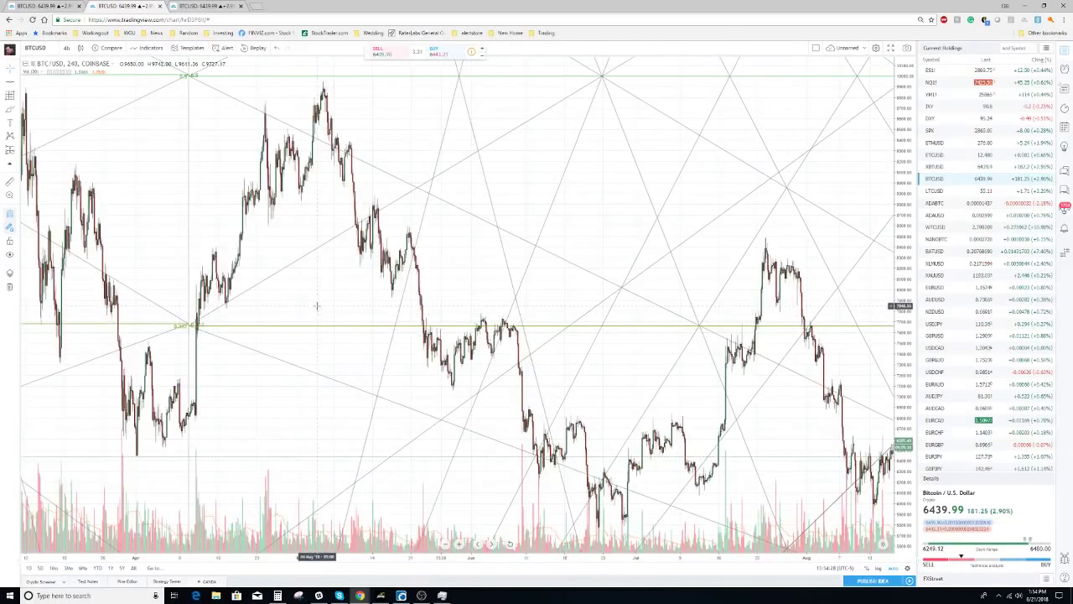
pyautogui.moveTo(312, 304); pyautogui.dragTo(573, 314)
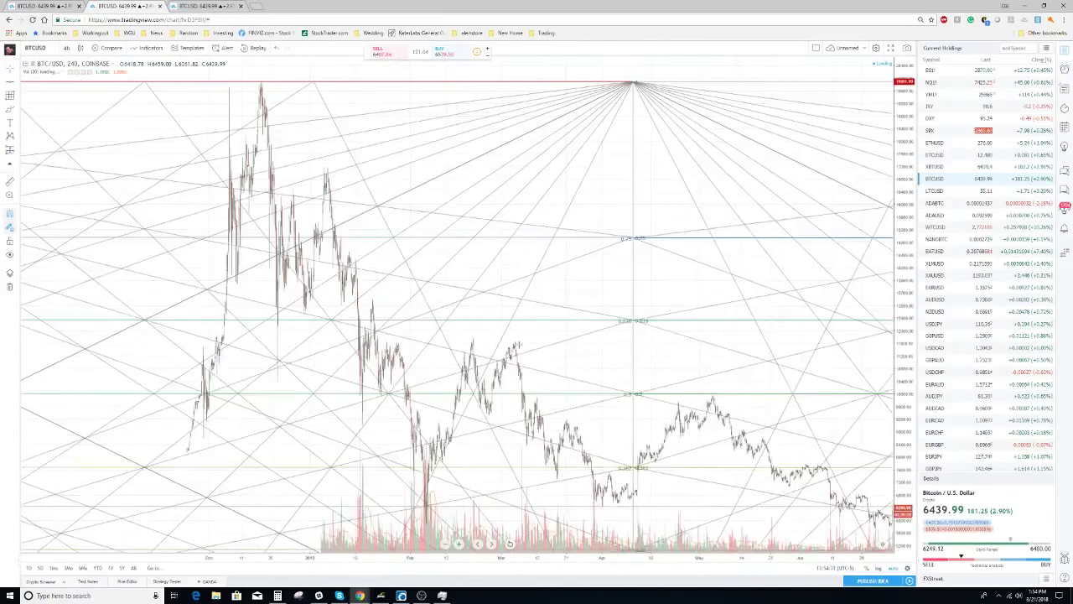
pyautogui.moveTo(517, 347); pyautogui.dragTo(573, 314)
pyautogui.scroll(3, 457, 347)
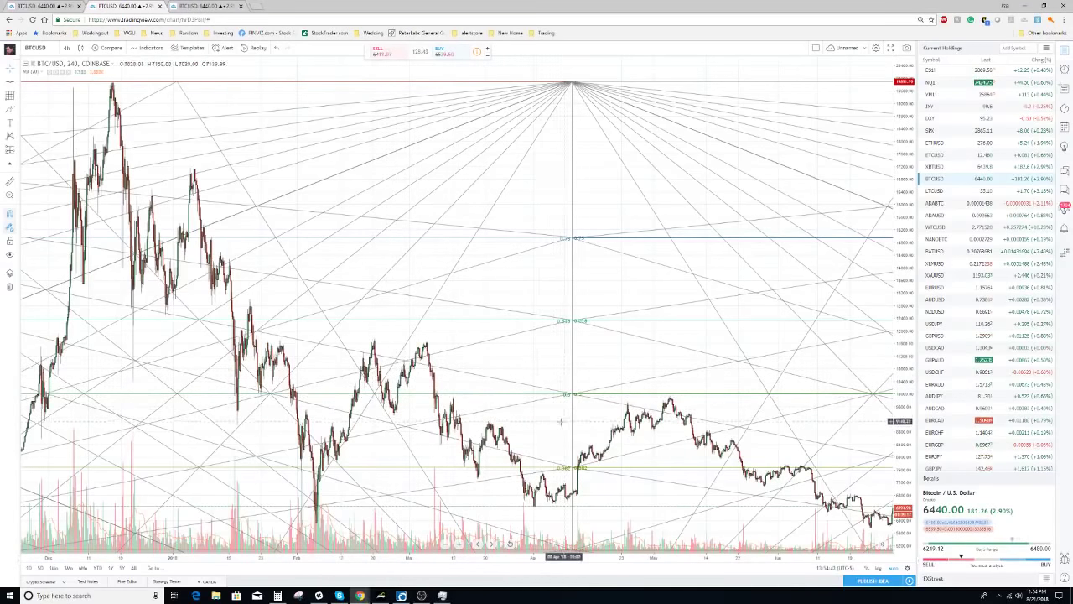
pyautogui.moveTo(475, 406); pyautogui.dragTo(431, 406)
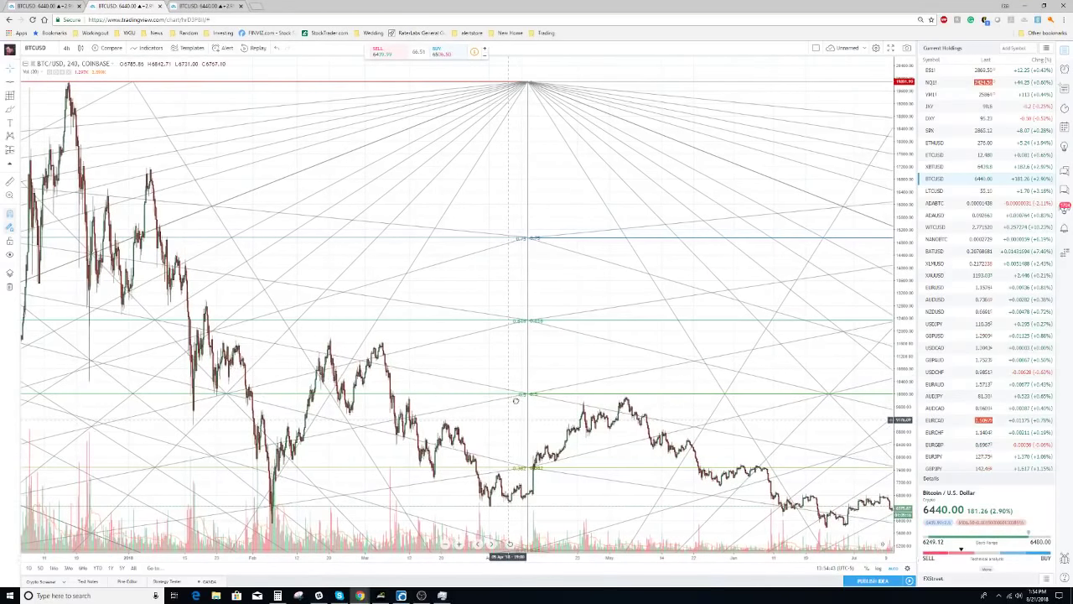
pyautogui.moveTo(496, 408); pyautogui.dragTo(439, 368)
pyautogui.scroll(3, 647, 377)
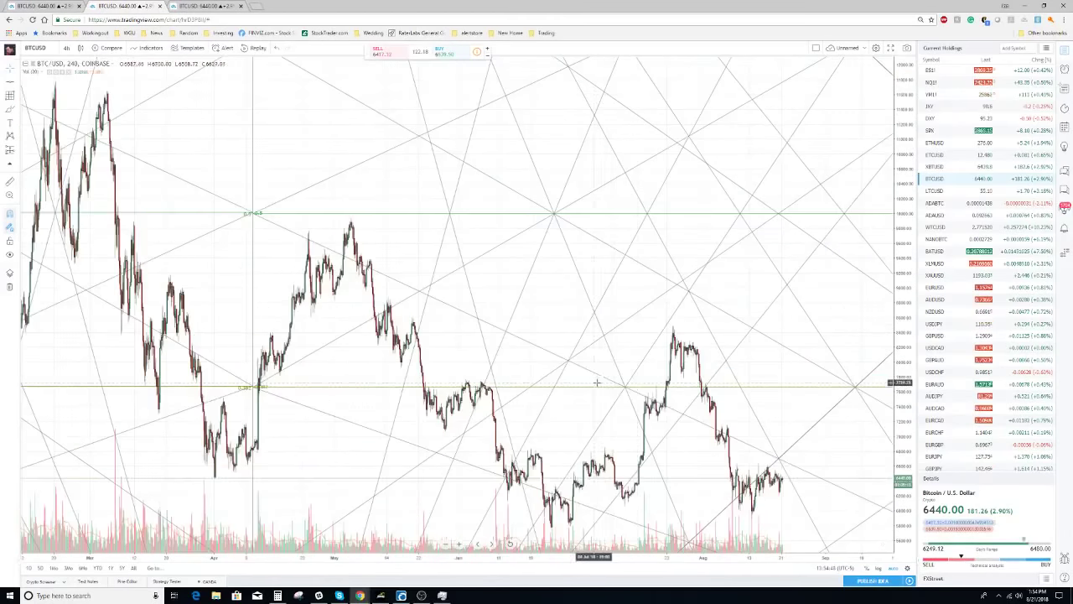
pyautogui.moveTo(738, 460); pyautogui.dragTo(562, 448)
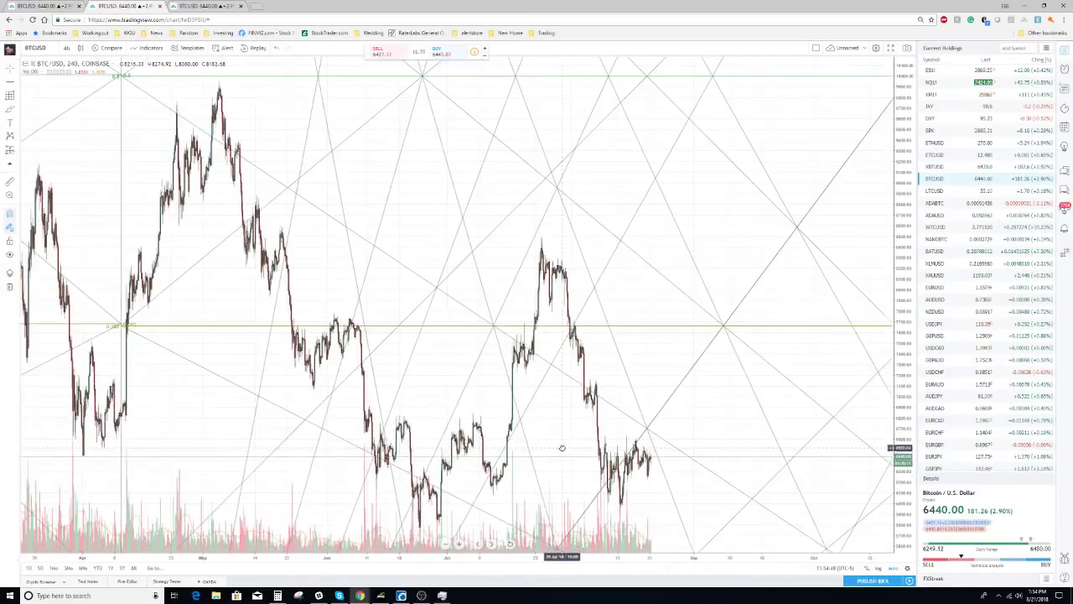
pyautogui.scroll(4, 562, 448)
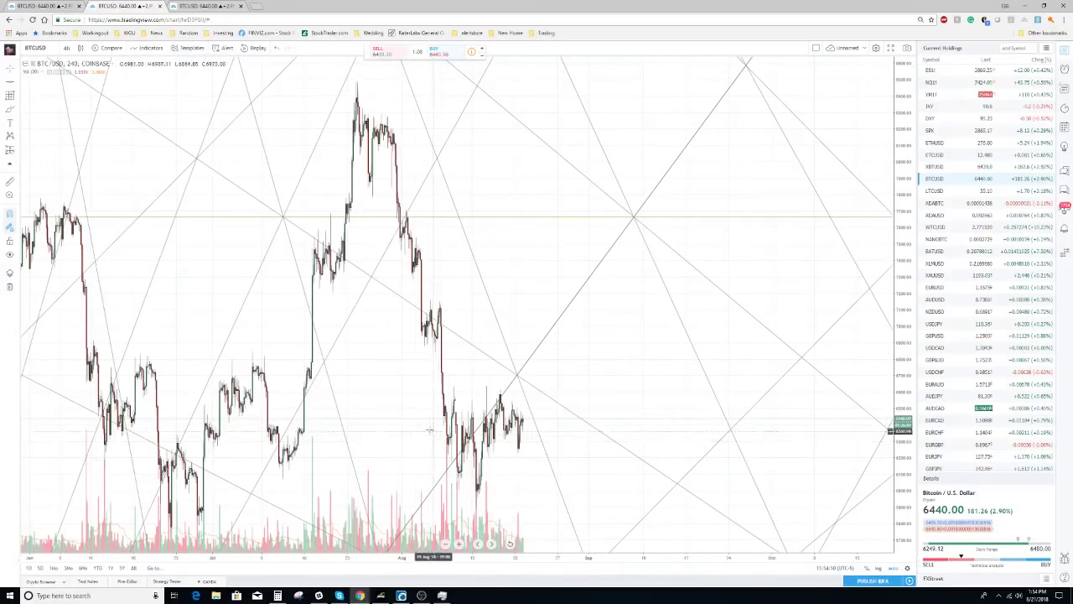
pyautogui.scroll(3, 386, 382)
pyautogui.scroll(2, 386, 383)
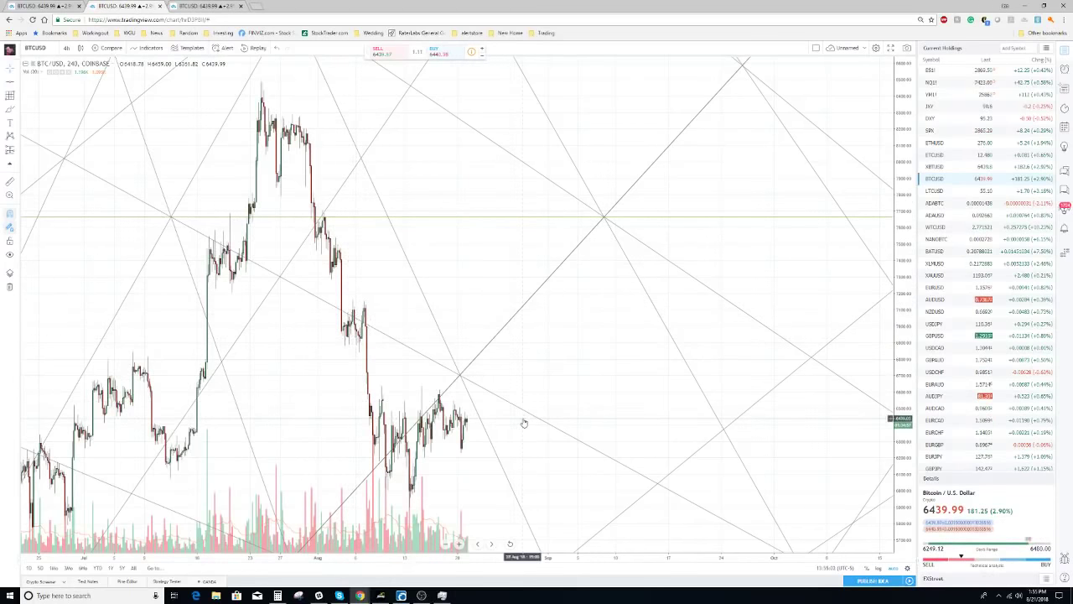
pyautogui.scroll(-3, 524, 423)
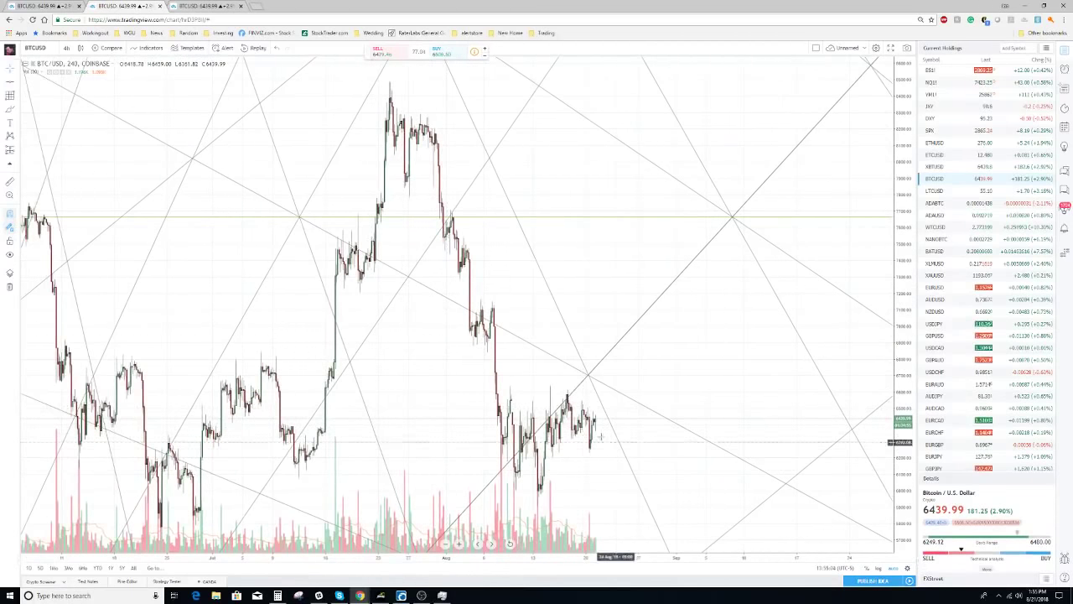
pyautogui.moveTo(411, 371); pyautogui.dragTo(511, 371)
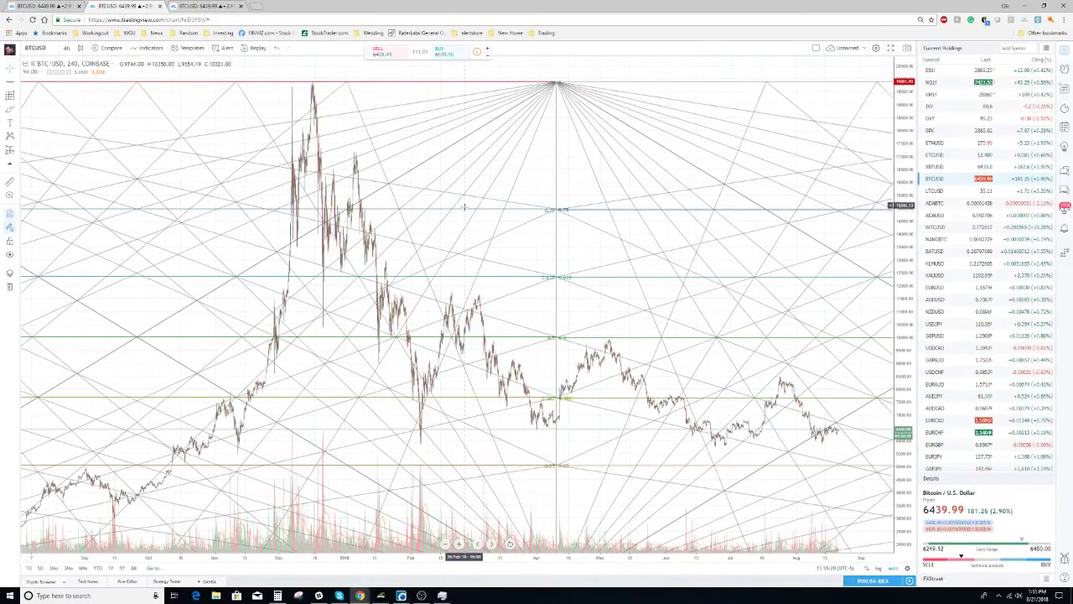
# Step: Apply the Gann box template to the Gann drawing
pyautogui.doubleClick(466, 213)
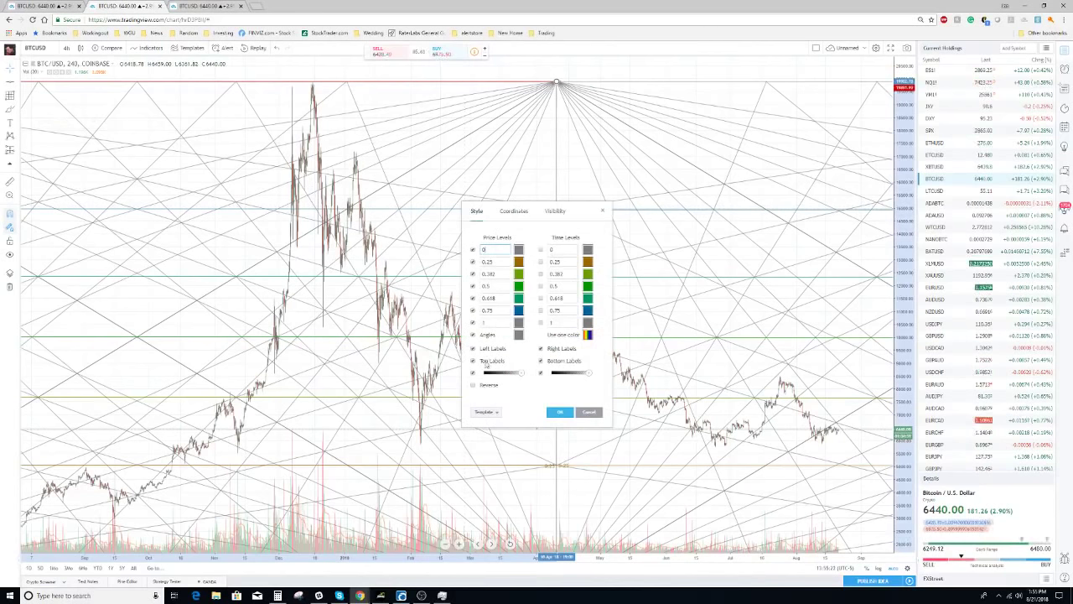
pyautogui.click(485, 411)
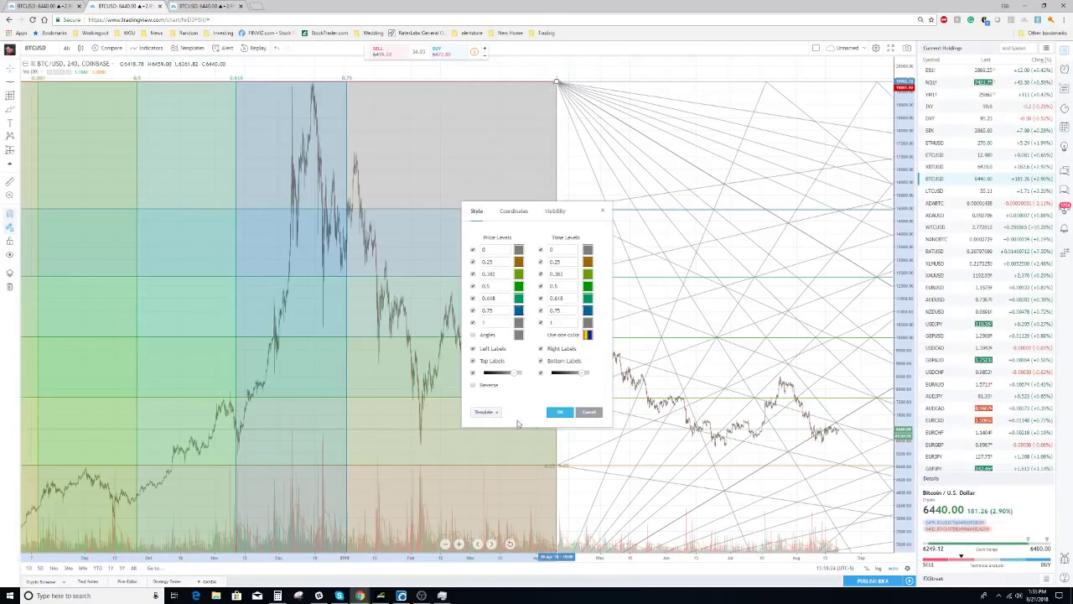
pyautogui.click(559, 412)
pyautogui.moveTo(189, 244); pyautogui.dragTo(420, 244)
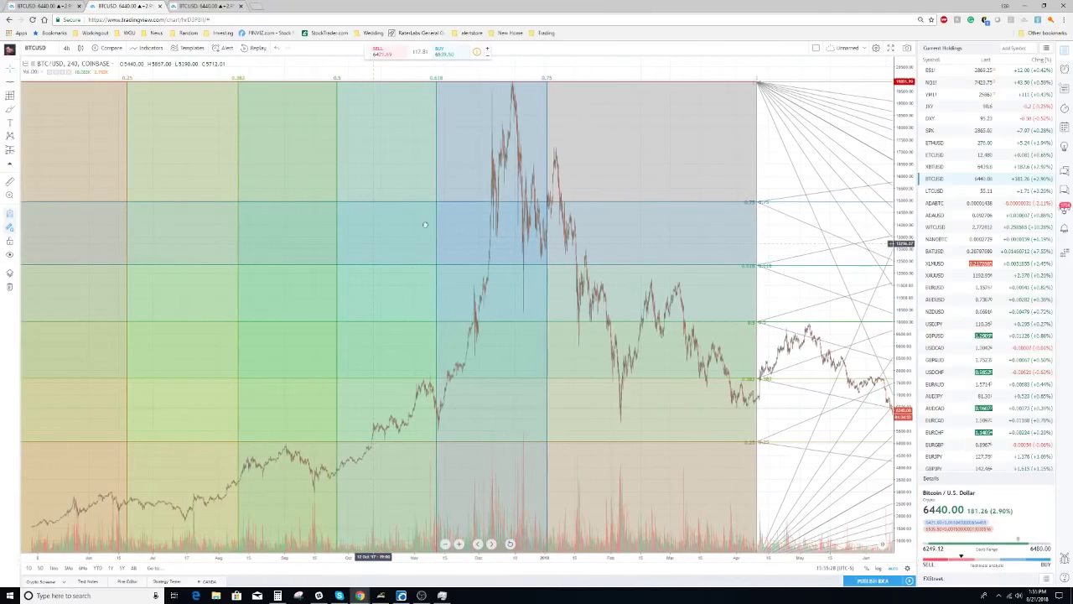
pyautogui.moveTo(385, 202); pyautogui.dragTo(413, 258)
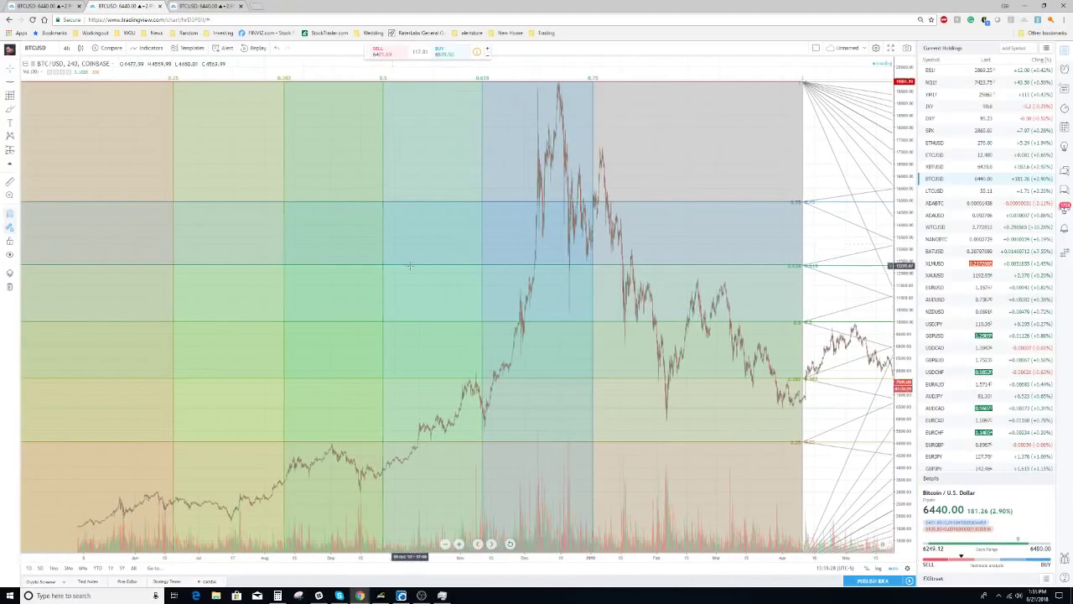
# Step: Set time-band transparency to zero, enable Angles, and keep only the 0.5 time level
pyautogui.doubleClick(412, 258)
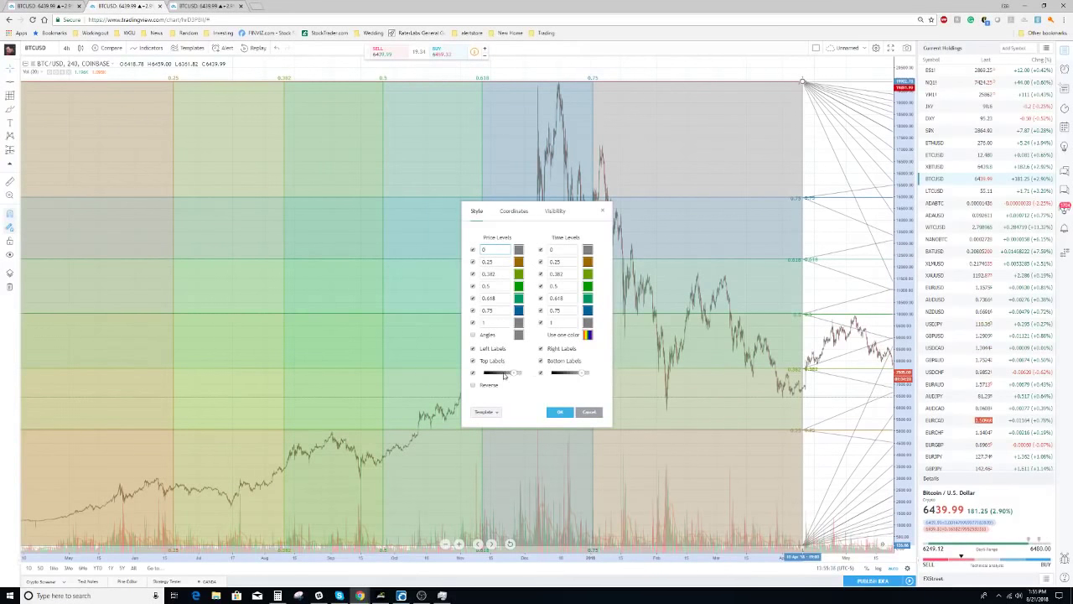
pyautogui.moveTo(582, 374); pyautogui.dragTo(522, 374)
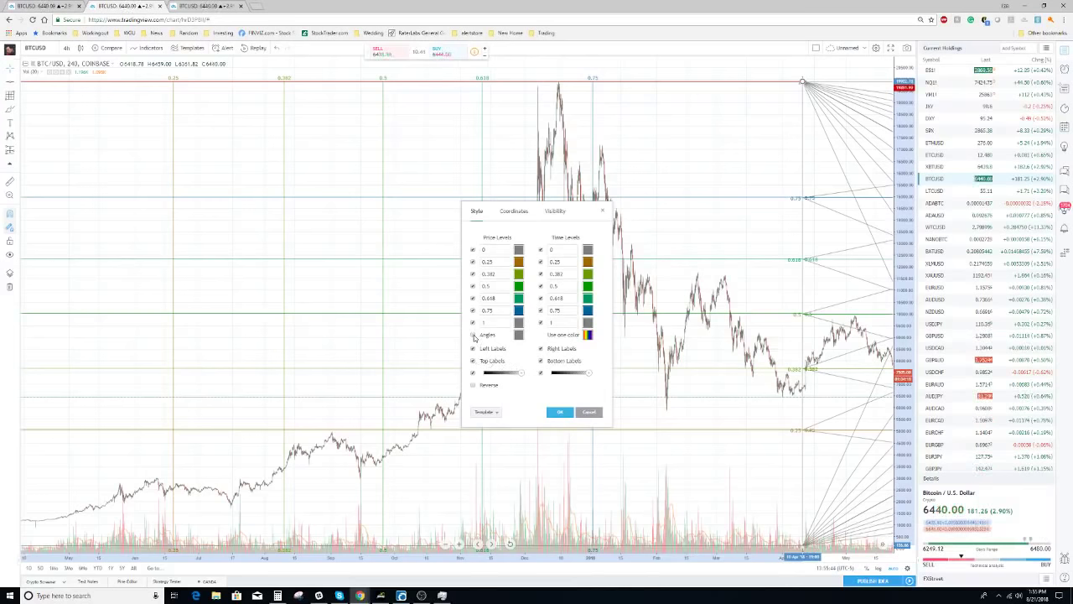
pyautogui.click(473, 335)
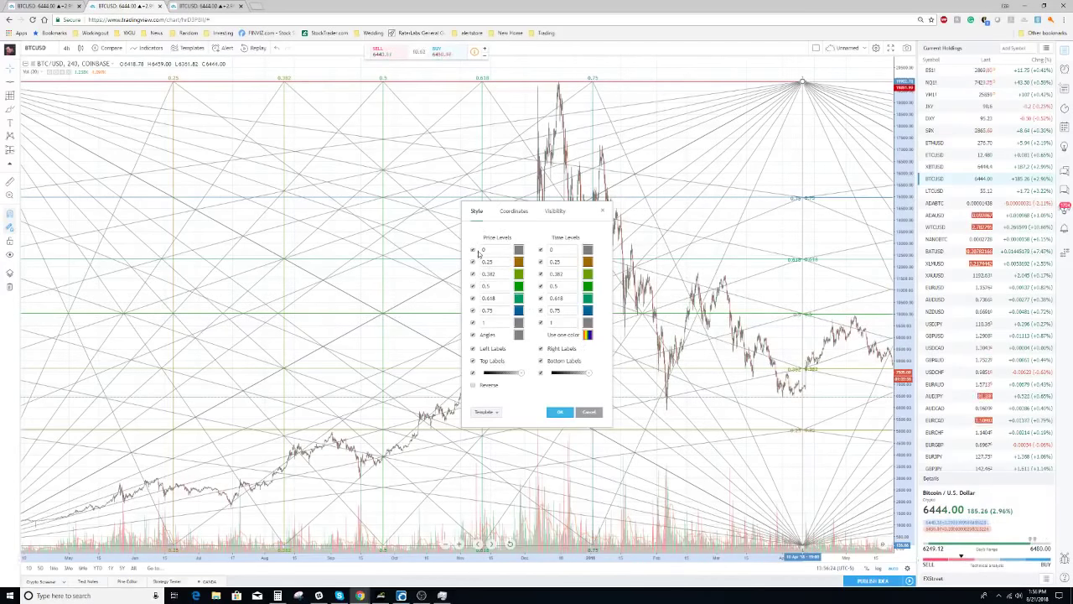
pyautogui.click(540, 263)
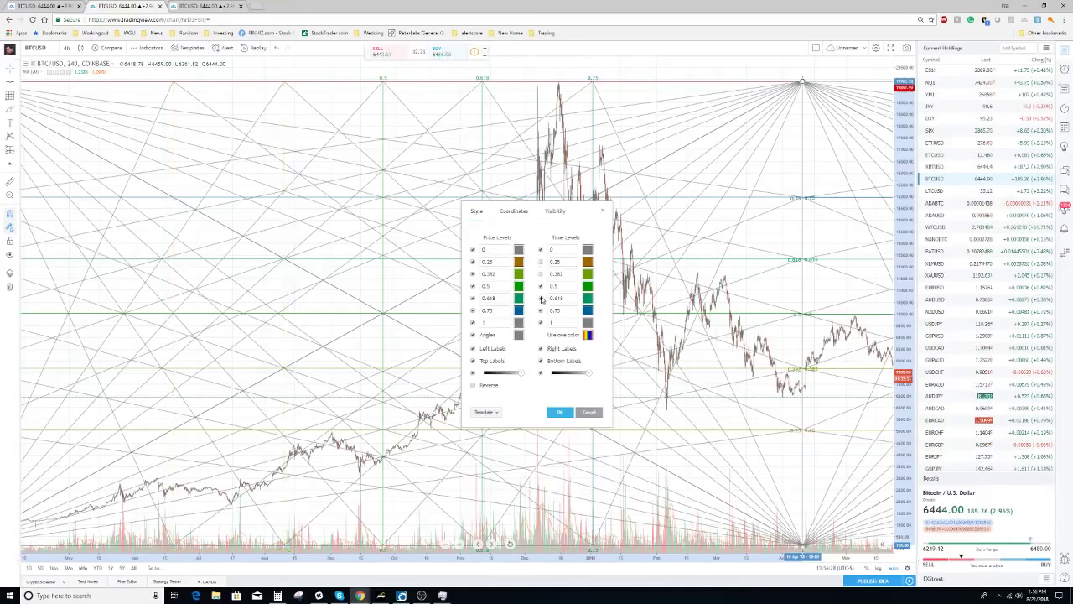
pyautogui.click(541, 310)
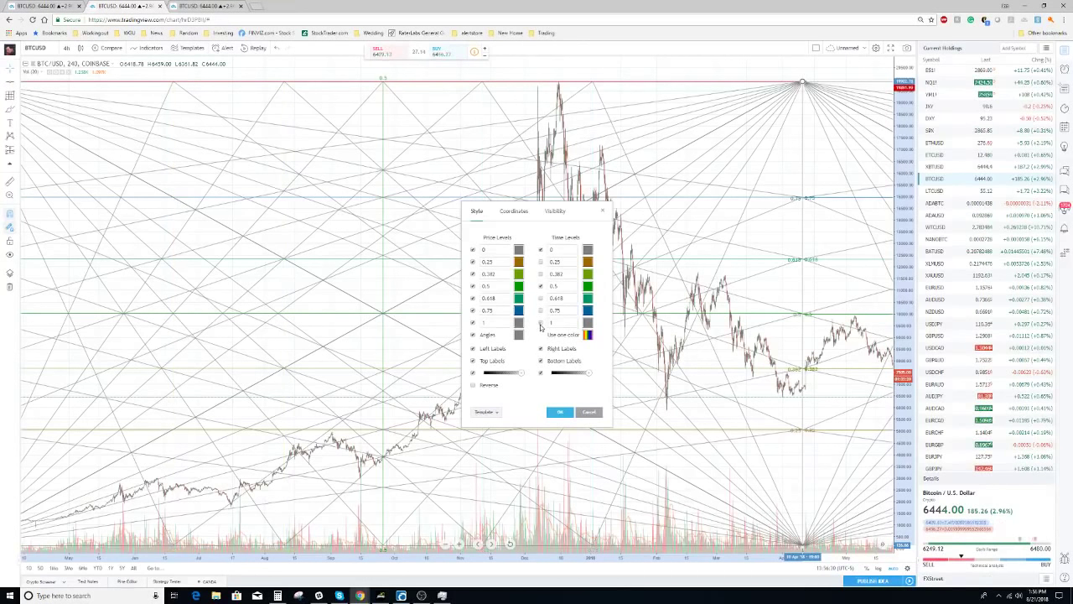
pyautogui.click(560, 413)
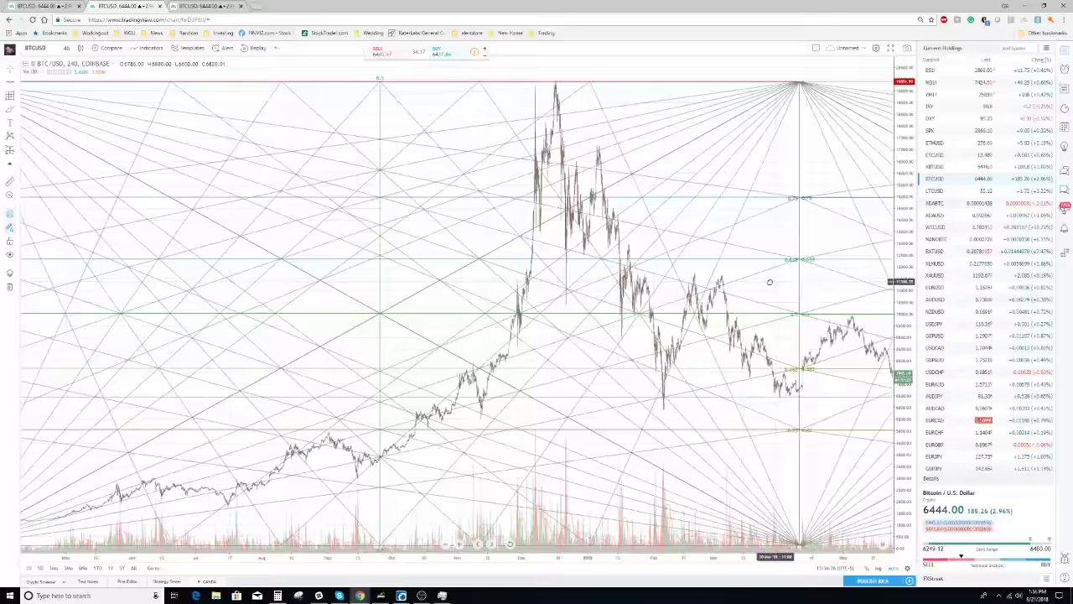
# Step: Switch the chart to the 1-day interval and frame the late-2017 peak under the Gann square
pyautogui.moveTo(759, 285); pyautogui.dragTo(697, 283)
pyautogui.scroll(3, 697, 283)
pyautogui.scroll(2, 697, 283)
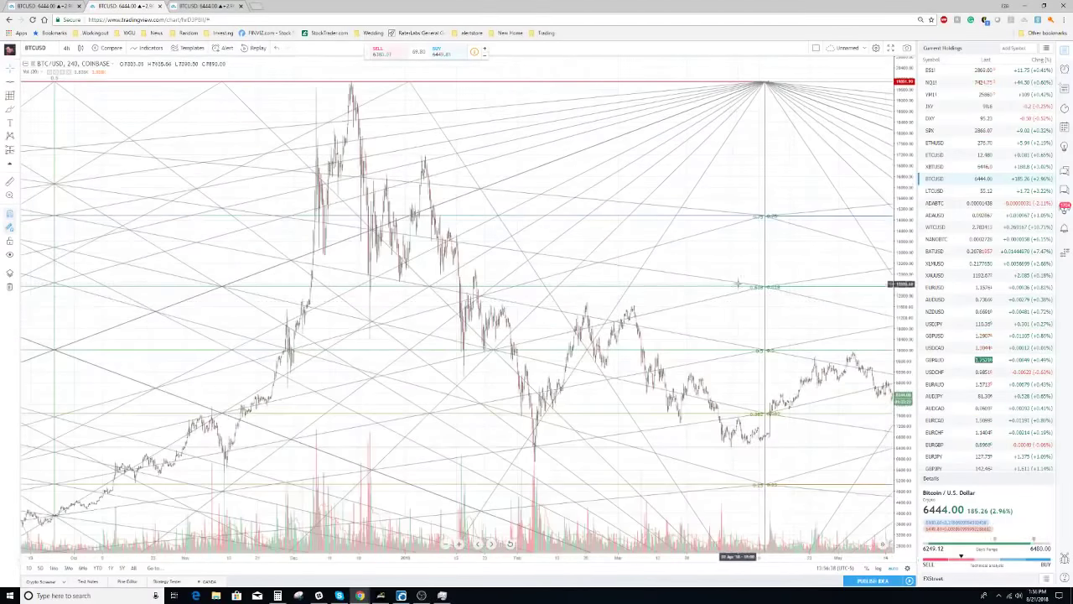
pyautogui.scroll(3, 697, 283)
pyautogui.moveTo(697, 284); pyautogui.dragTo(704, 285)
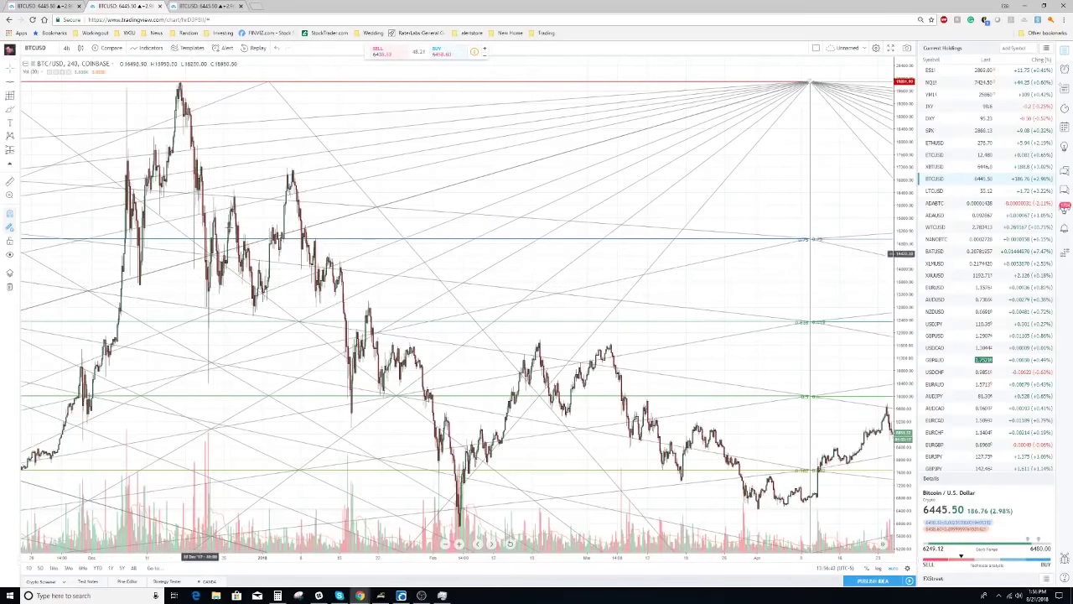
pyautogui.moveTo(92, 119); pyautogui.dragTo(134, 117)
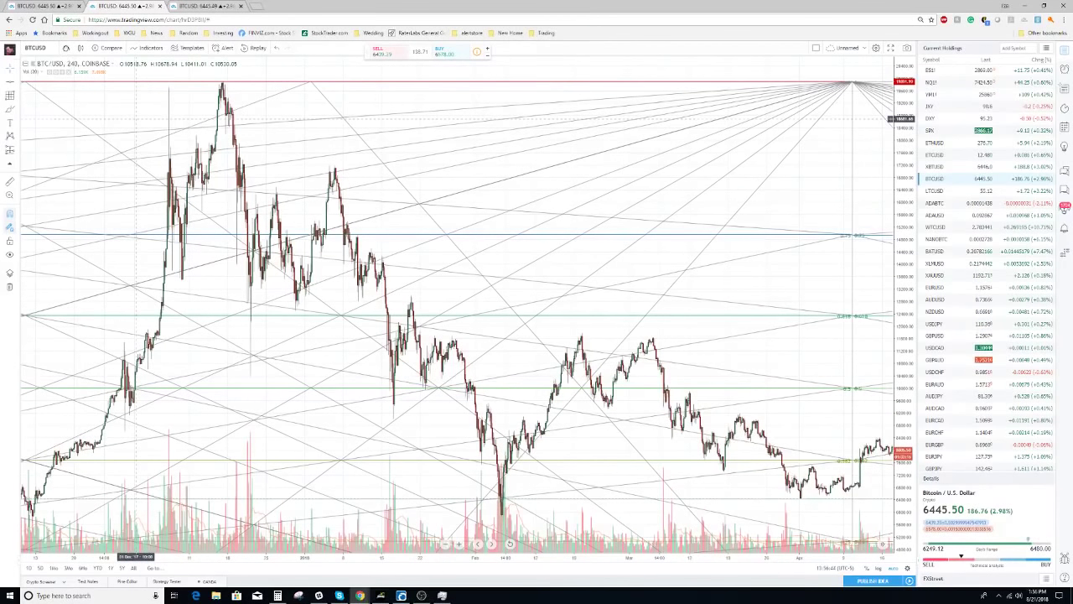
pyautogui.click(67, 48)
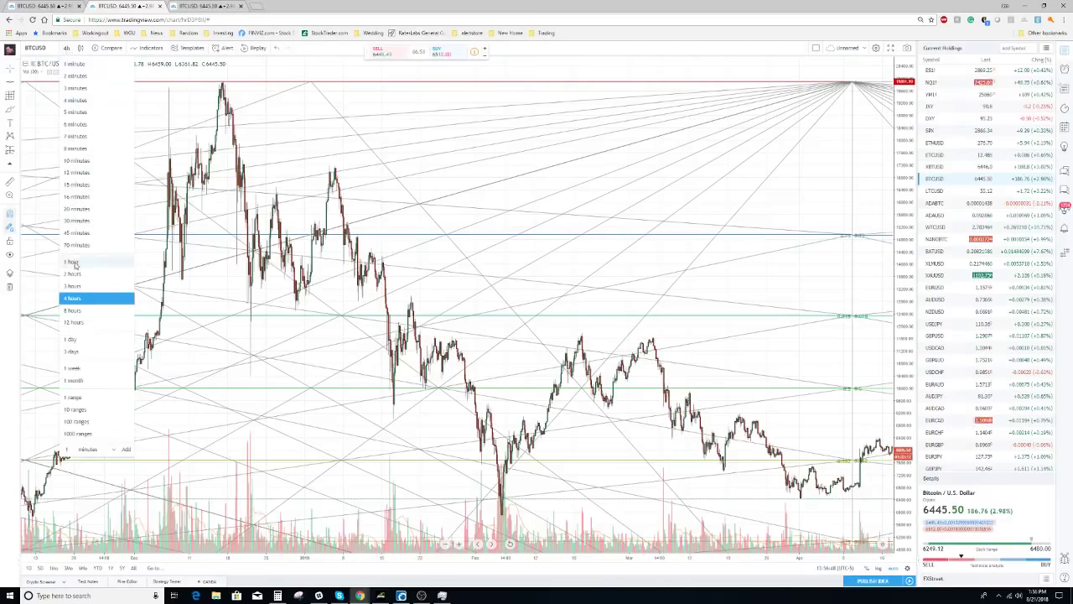
pyautogui.click(71, 339)
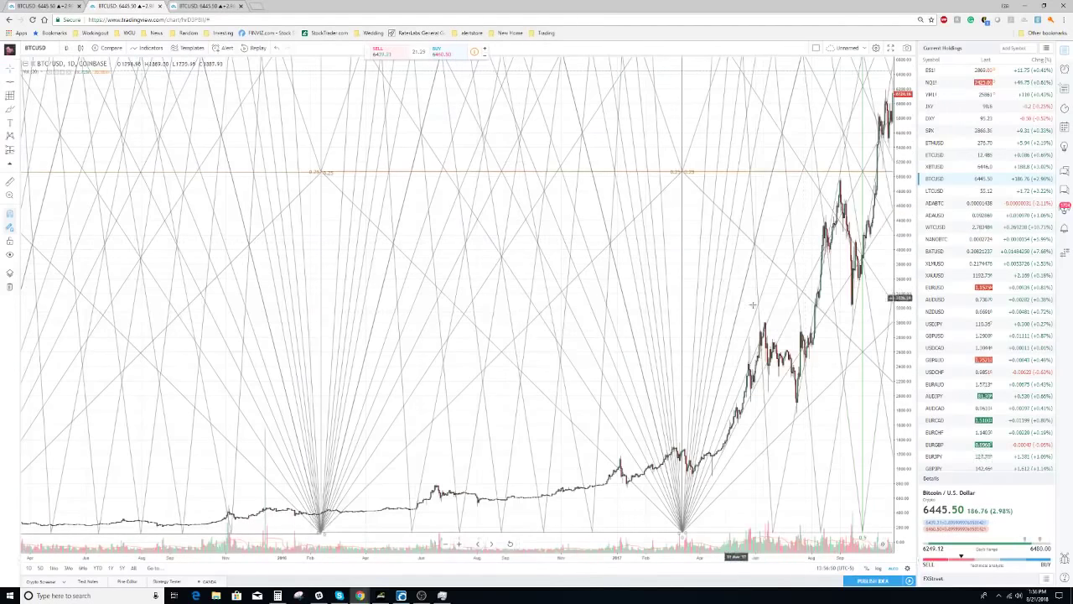
pyautogui.scroll(8, 753, 304)
pyautogui.moveTo(587, 251); pyautogui.dragTo(286, 223)
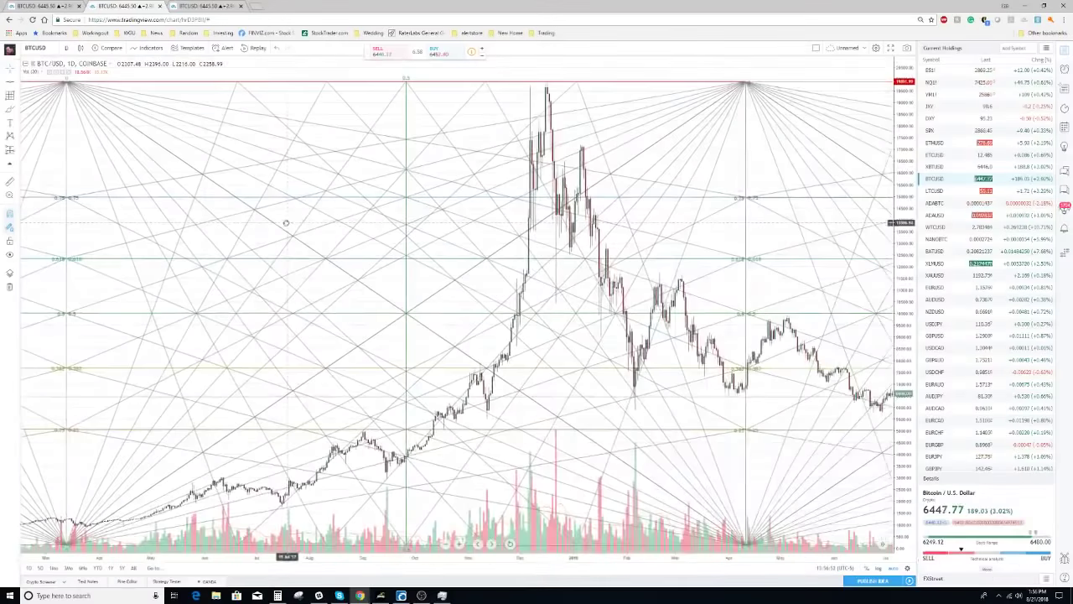
pyautogui.scroll(3, 545, 90)
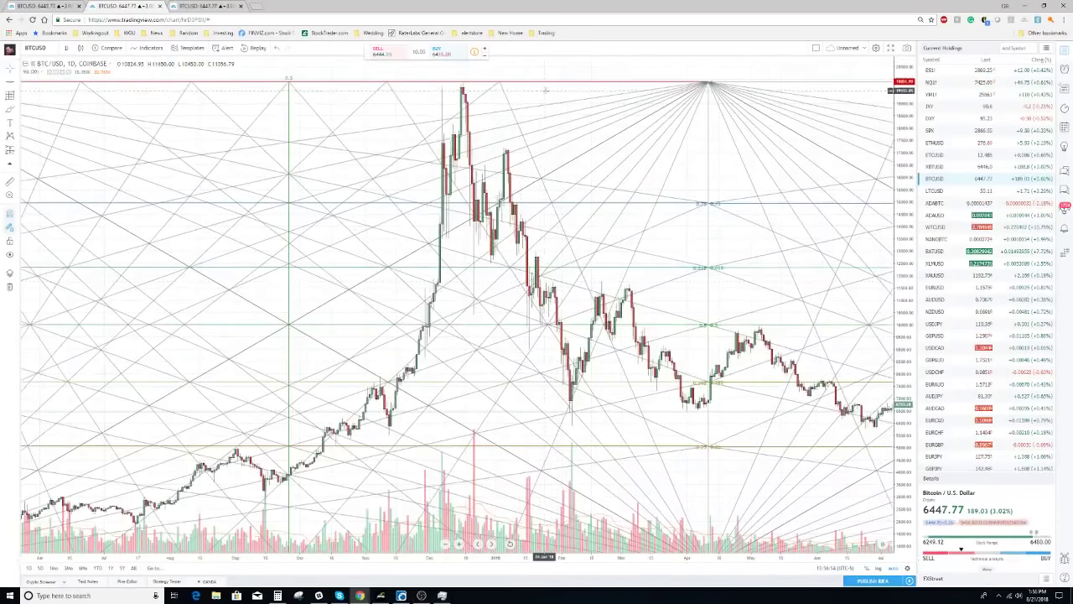
pyautogui.moveTo(709, 251); pyautogui.dragTo(499, 251)
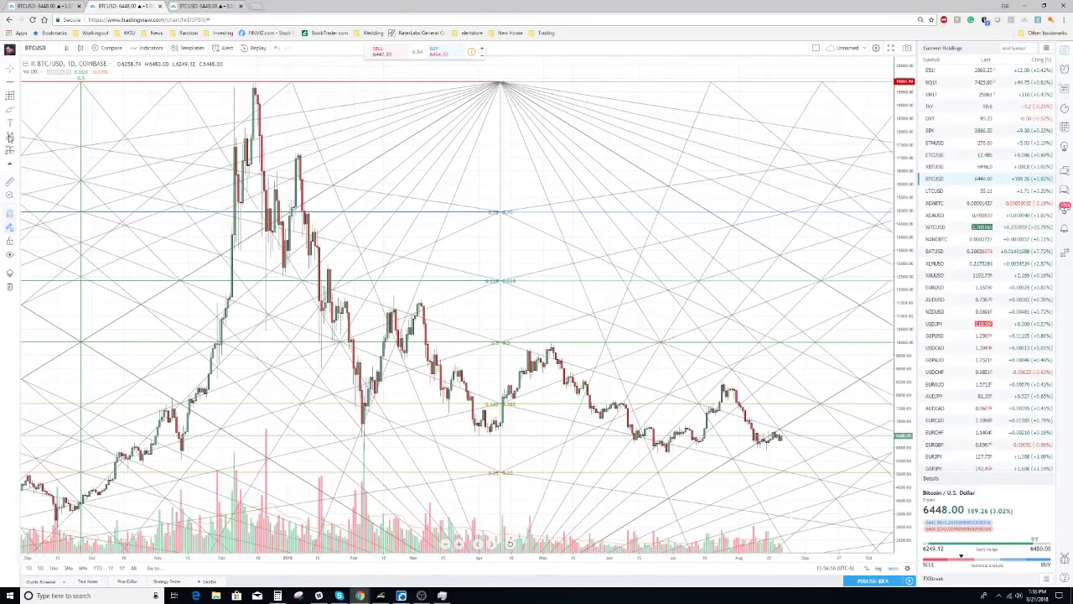
pyautogui.click(12, 109)
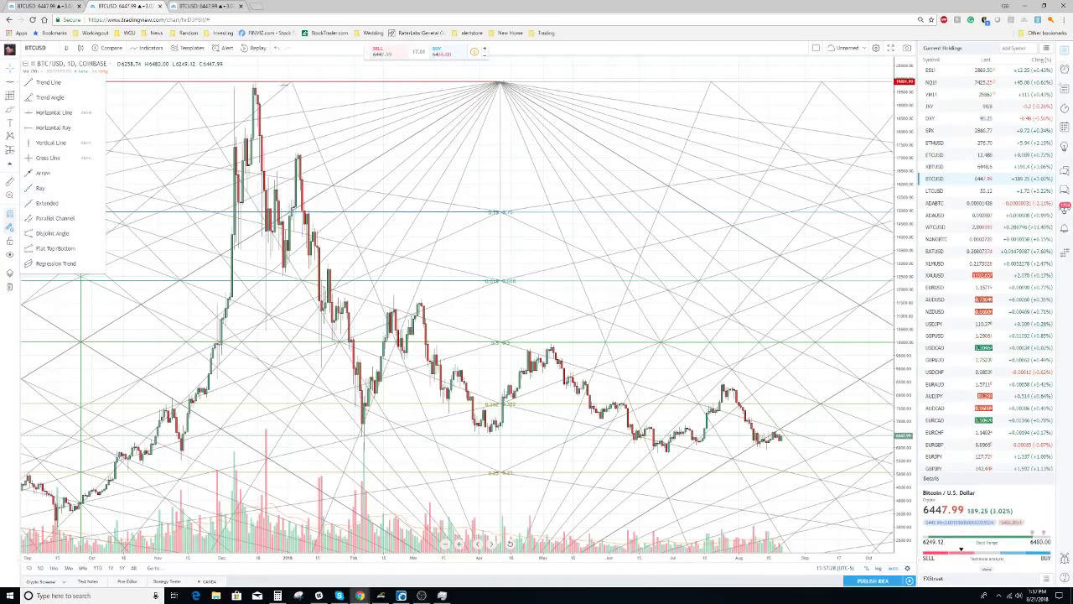
# Step: Mark the December 2017 peak with a thick blue vertical line
pyautogui.click(53, 128)
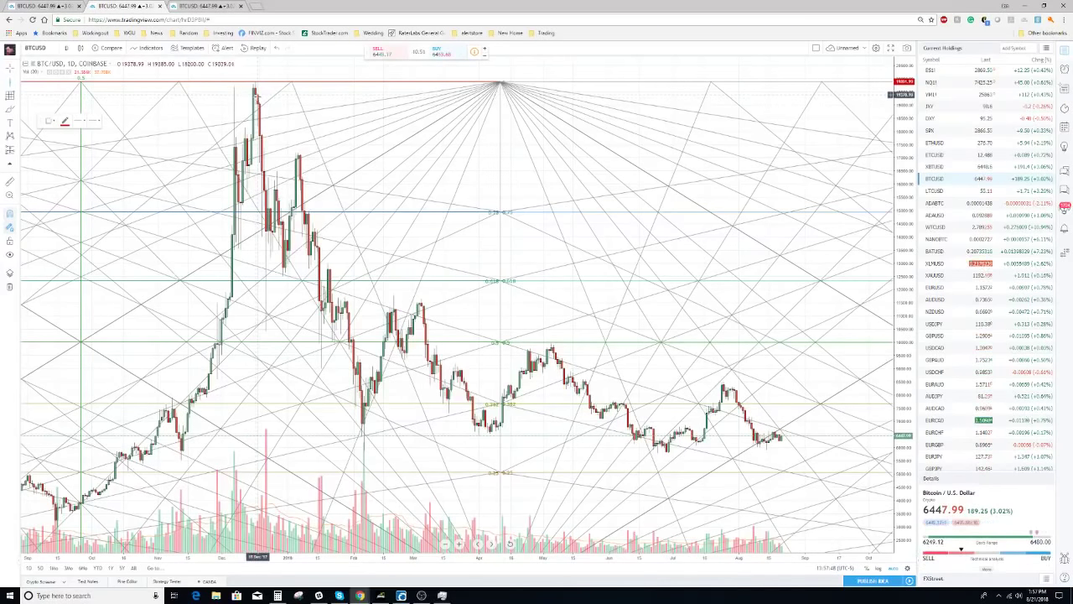
pyautogui.click(255, 88)
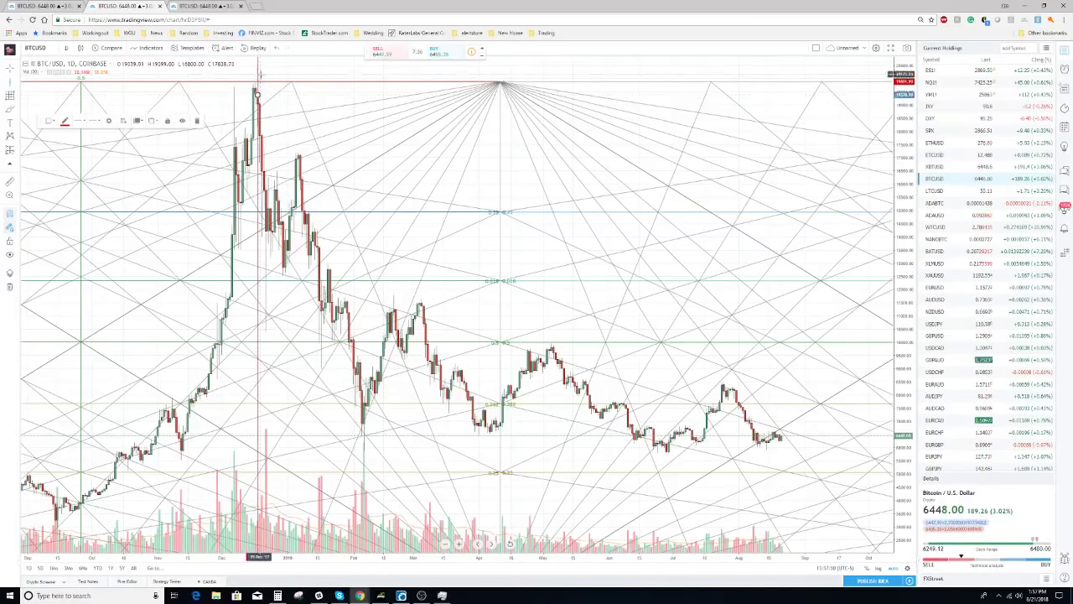
pyautogui.click(65, 123)
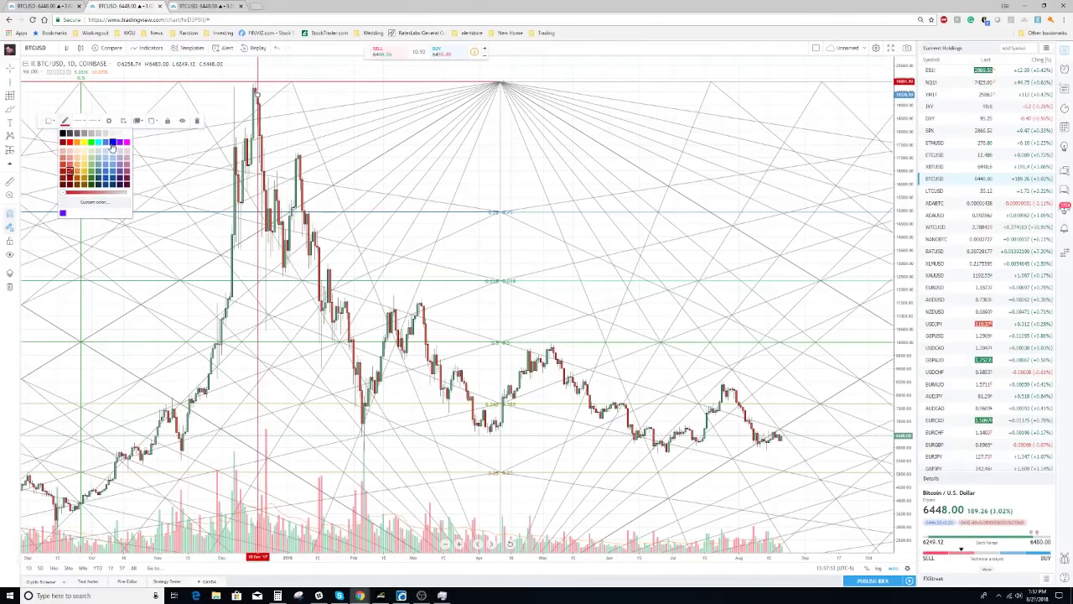
pyautogui.click(102, 146)
pyautogui.click(81, 123)
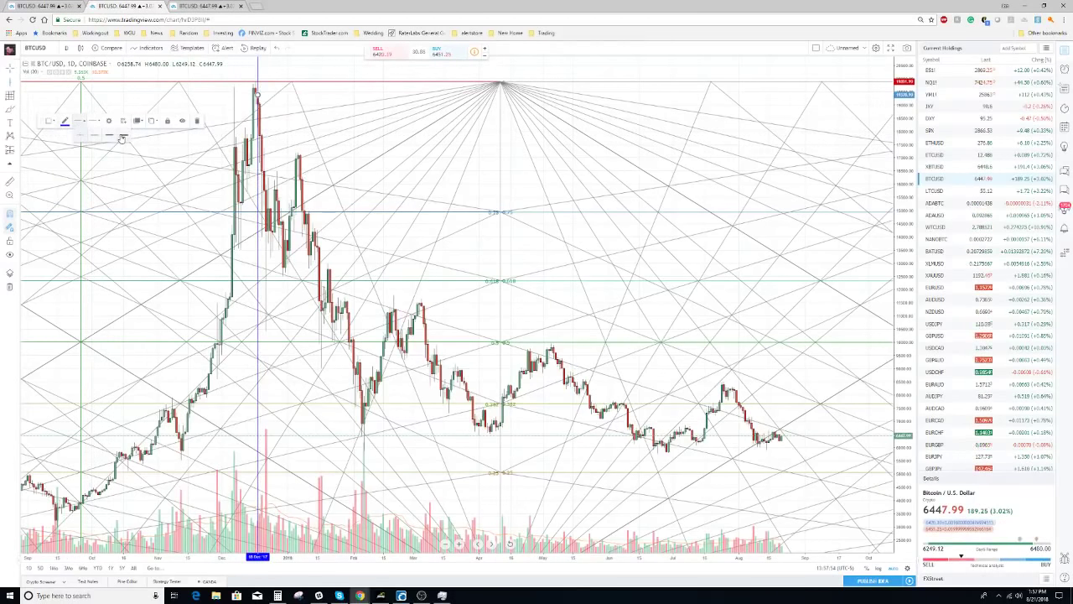
pyautogui.click(121, 137)
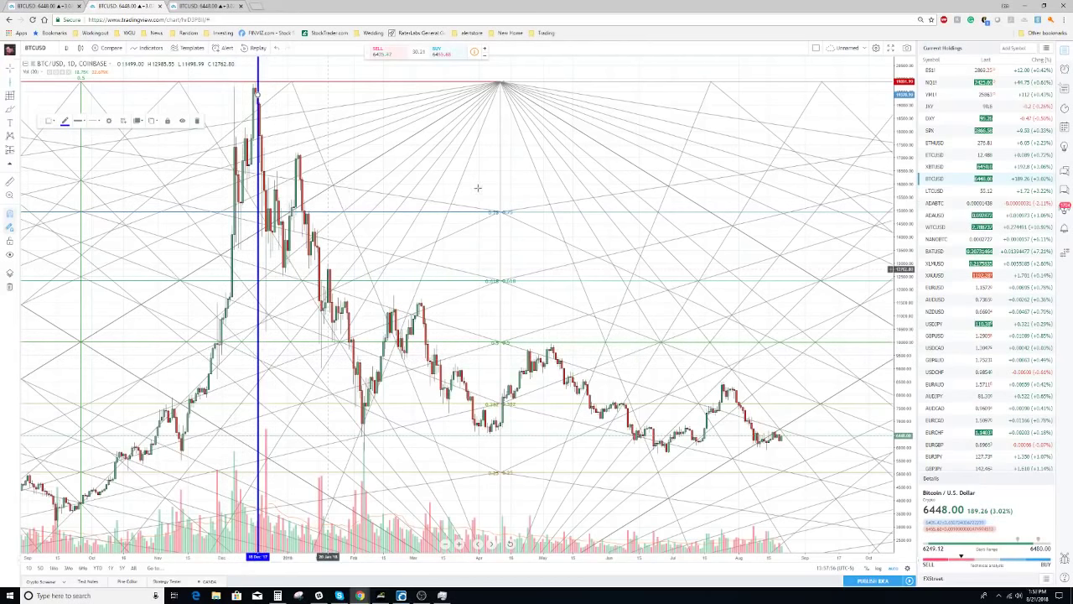
pyautogui.click(10, 150)
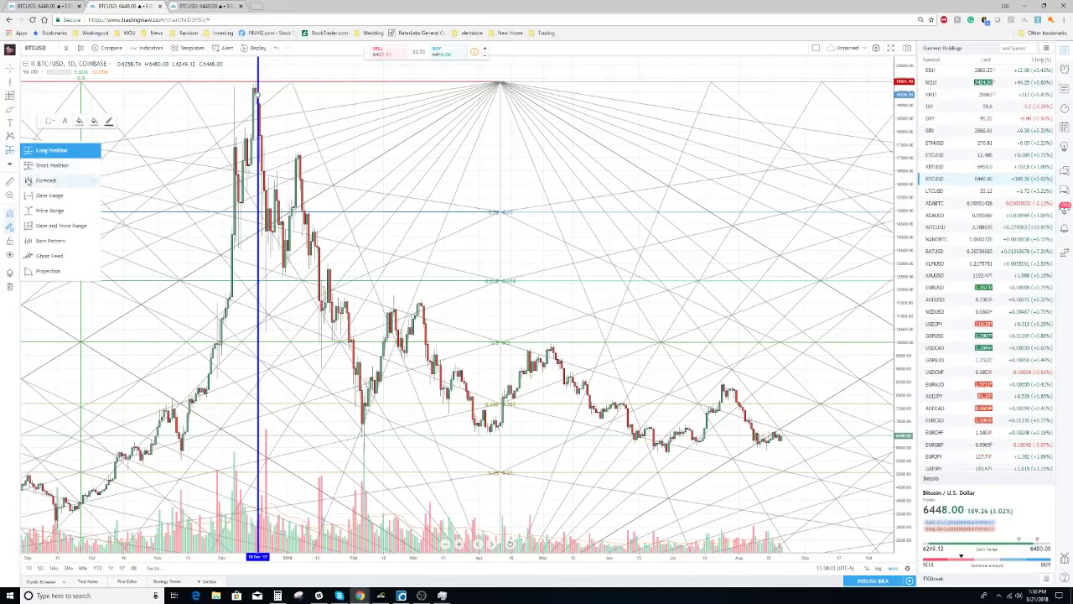
pyautogui.click(58, 182)
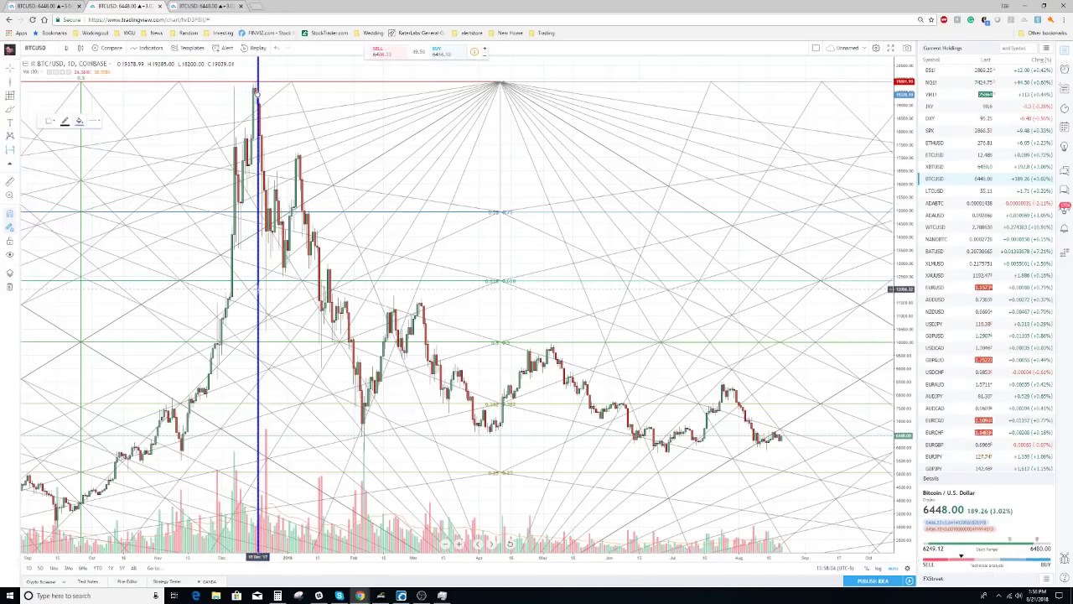
# Step: Measure bars from the December 2017 peak and mark late June 2018 with a second vertical line
pyautogui.moveTo(256, 290); pyautogui.dragTo(669, 301)
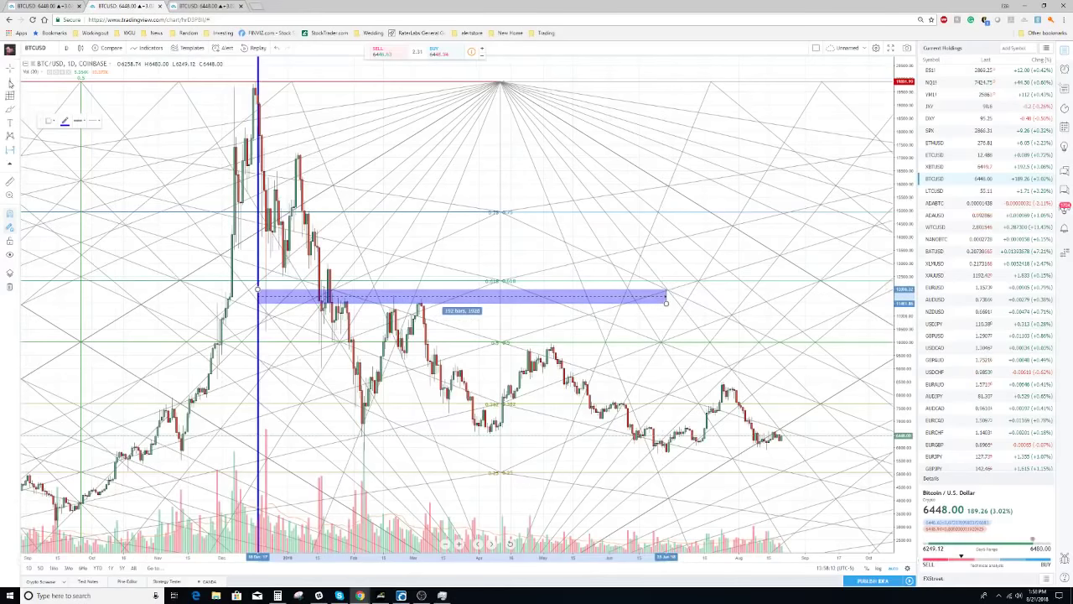
pyautogui.click(667, 302)
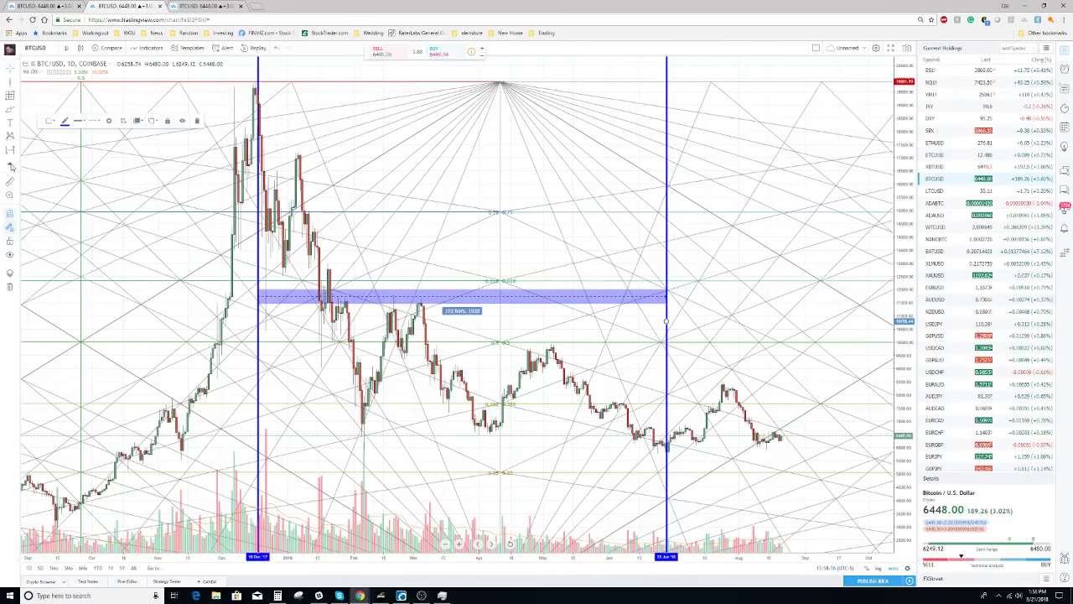
pyautogui.click(10, 84)
pyautogui.click(51, 142)
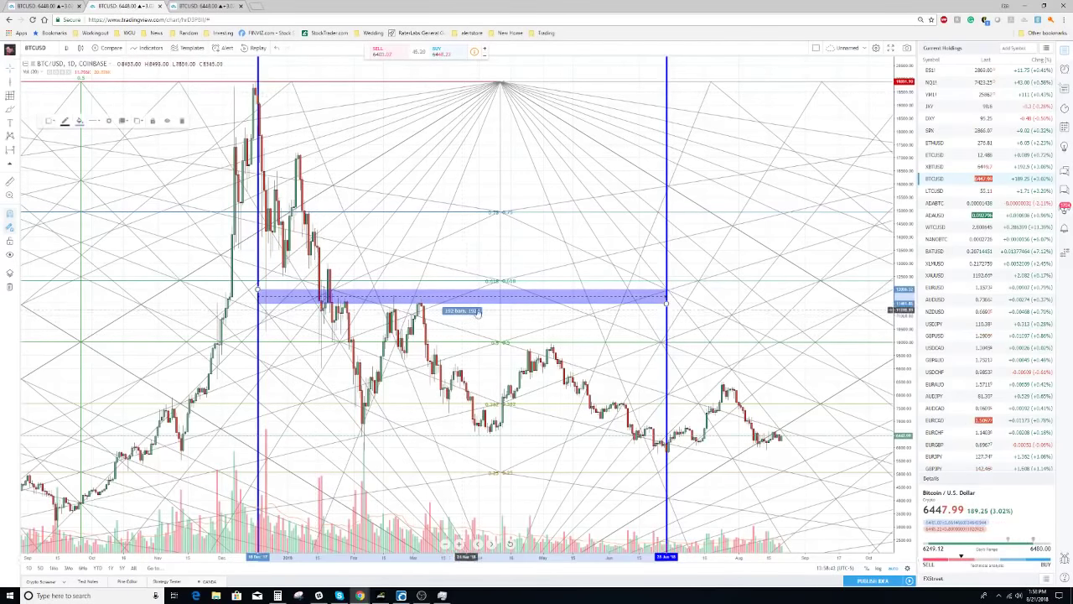
pyautogui.moveTo(664, 298); pyautogui.dragTo(461, 295)
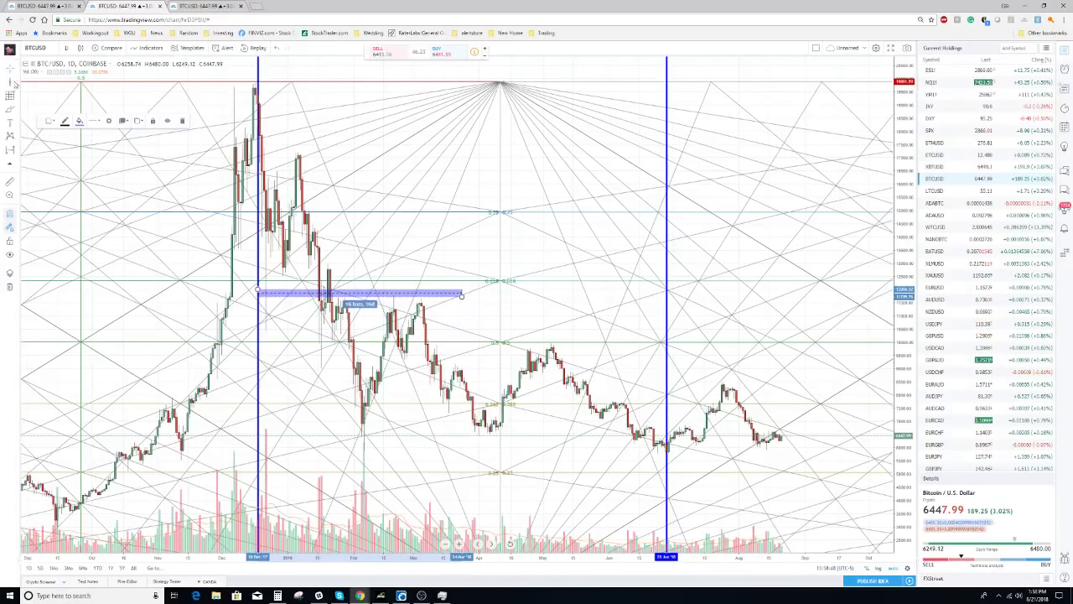
# Step: Add a vertical line with Alt+V and colour it light blue
pyautogui.hotkey('alt', 'v')
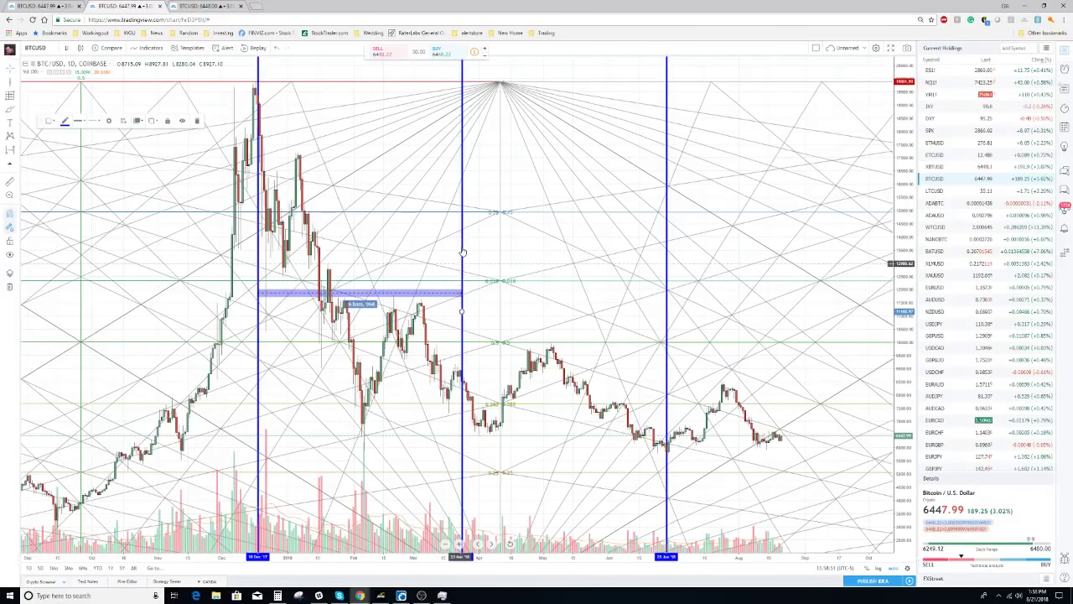
pyautogui.doubleClick(462, 251)
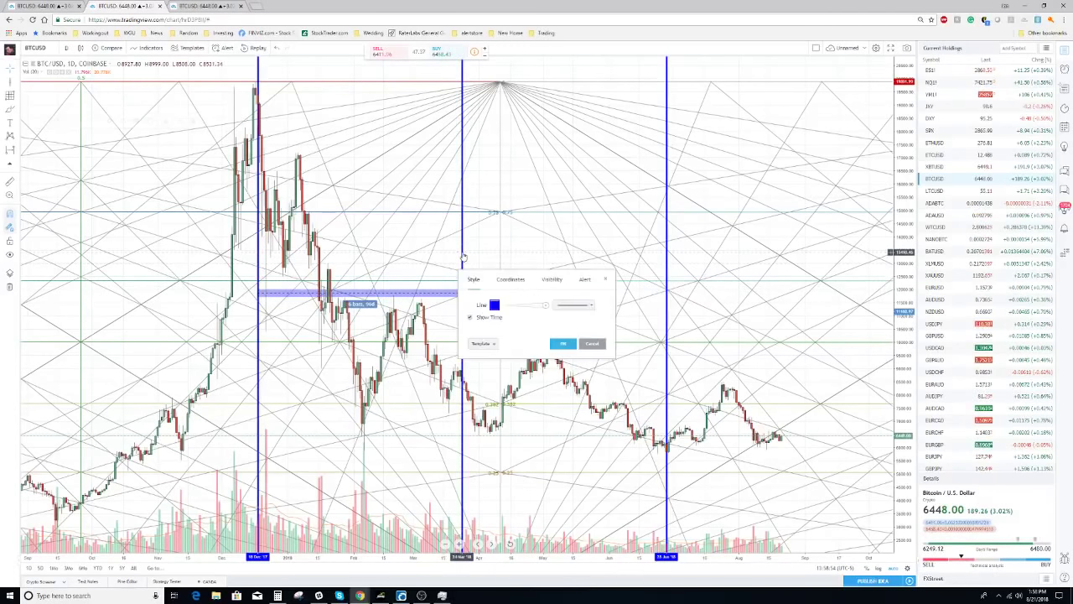
pyautogui.click(494, 304)
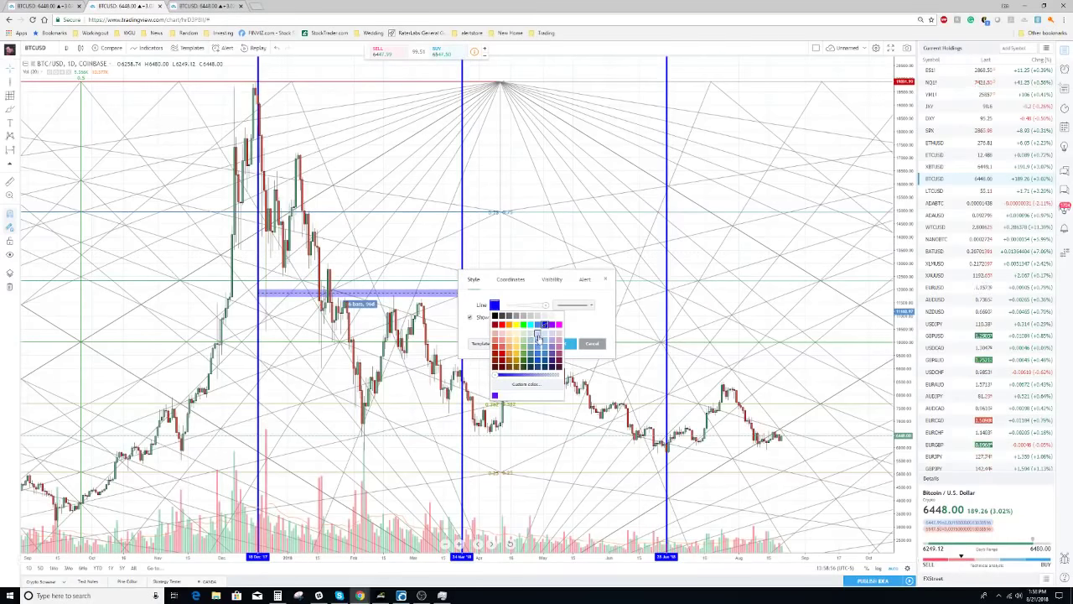
pyautogui.click(537, 326)
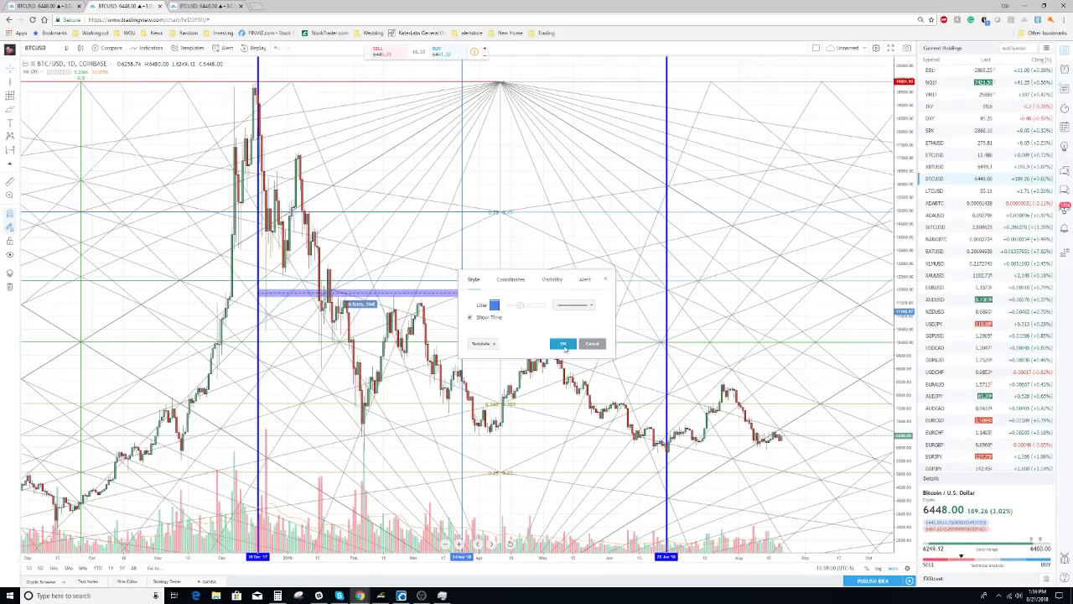
pyautogui.click(562, 343)
# Step: Shorten the bar-count range so it ends earlier
pyautogui.click(459, 295)
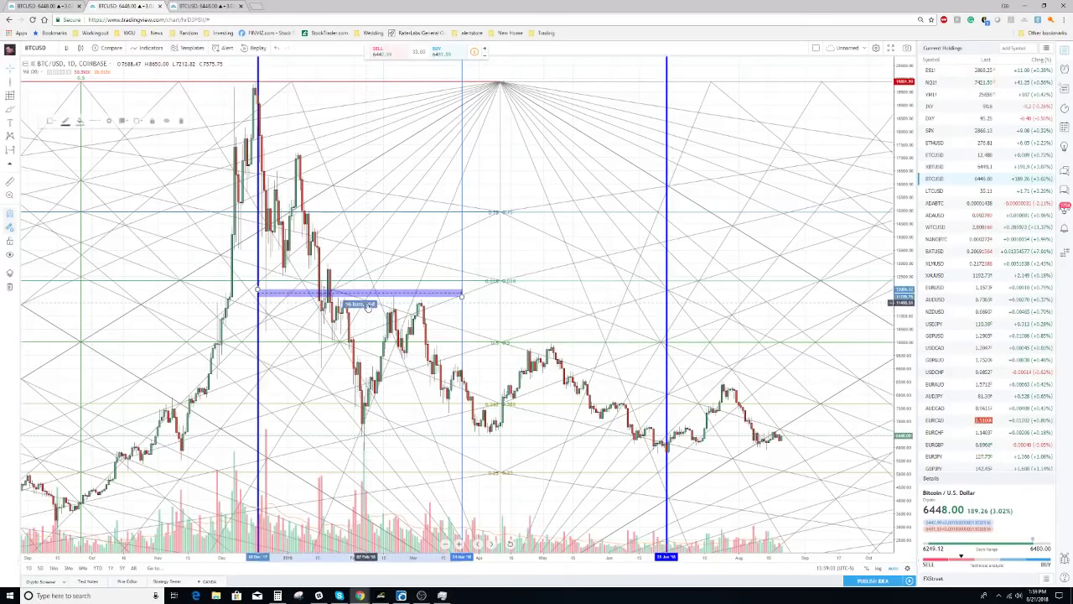
pyautogui.moveTo(461, 295); pyautogui.dragTo(361, 290)
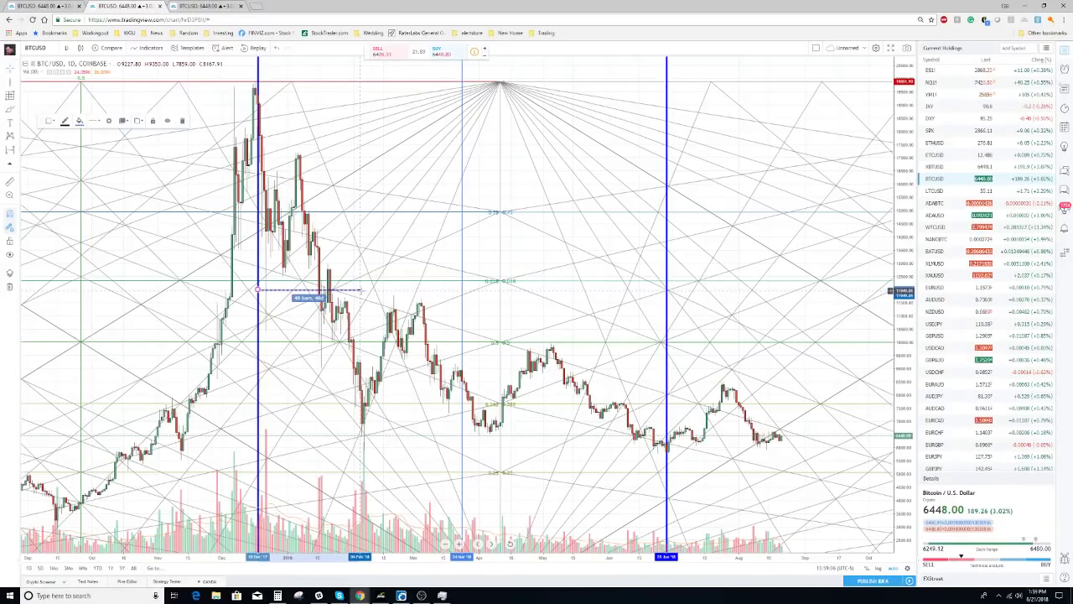
pyautogui.click(63, 122)
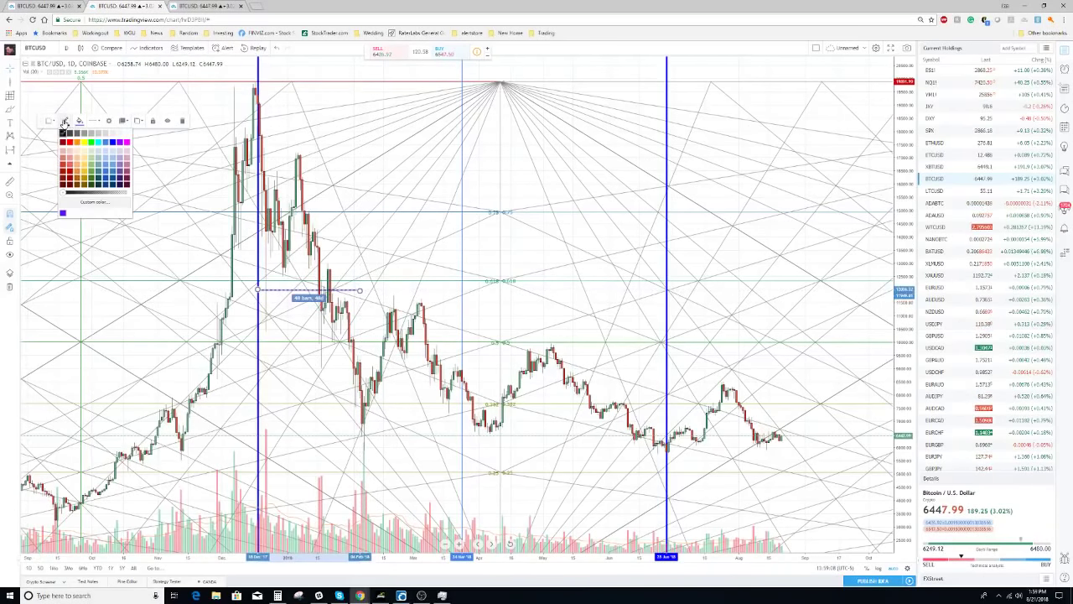
pyautogui.click(64, 133)
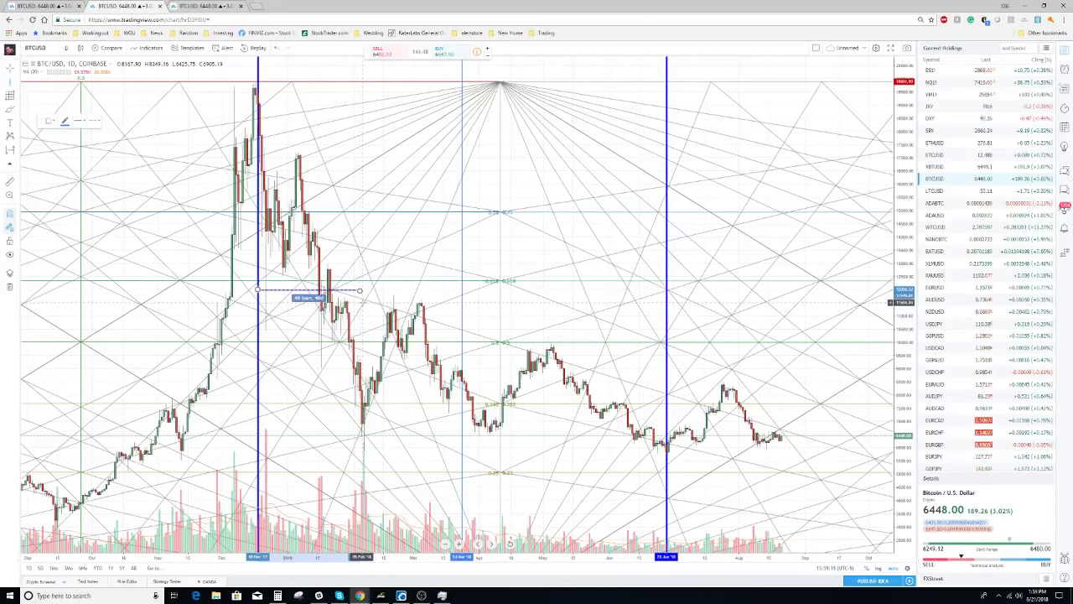
# Step: Add red vertical lines at early February and mid-May, moving the range between them
pyautogui.click(360, 291)
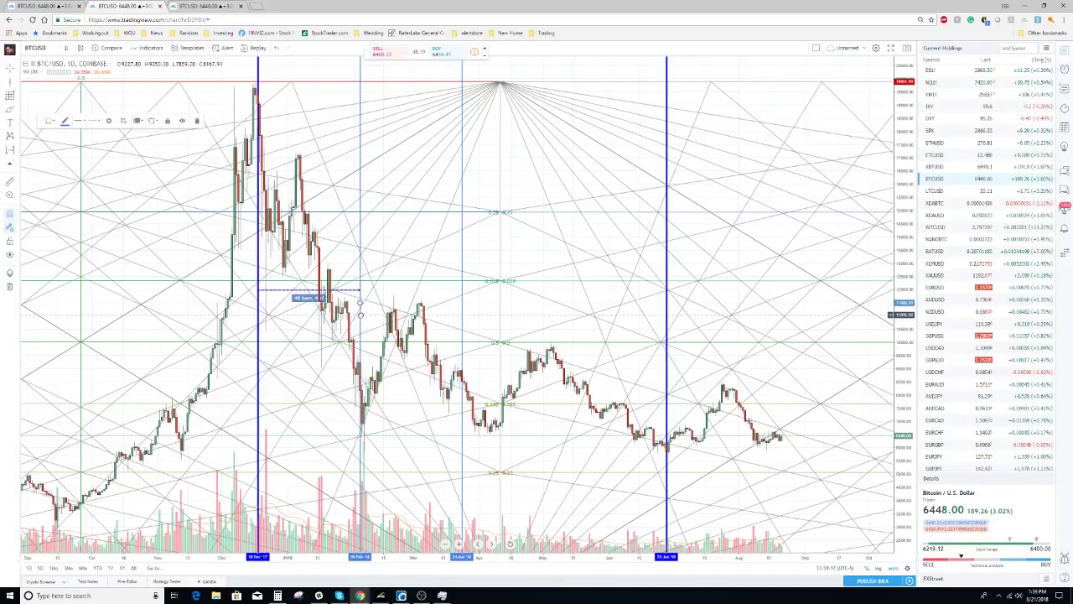
pyautogui.doubleClick(360, 234)
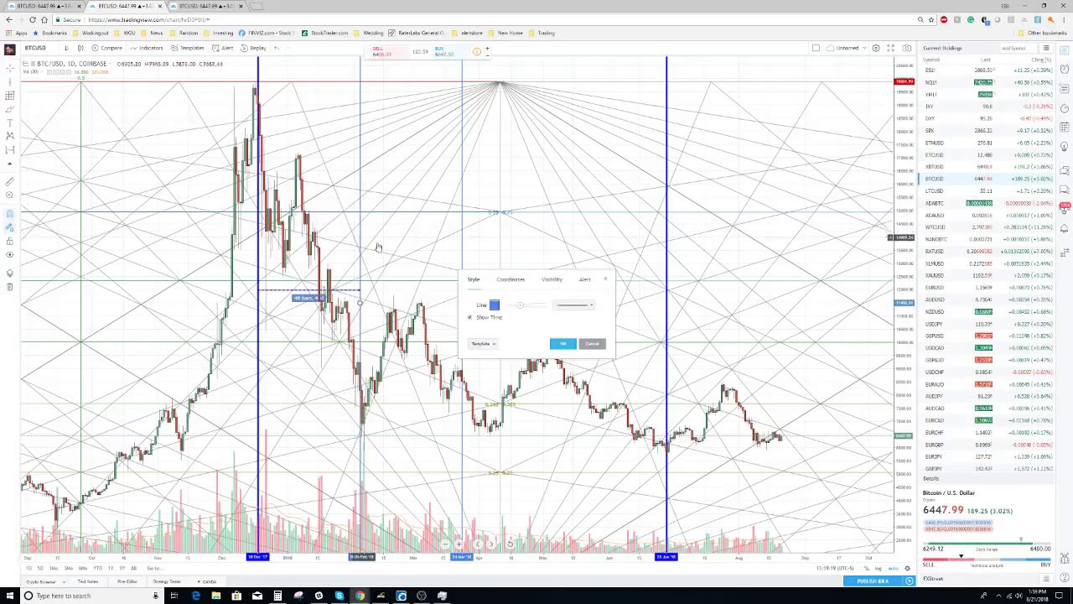
pyautogui.click(494, 304)
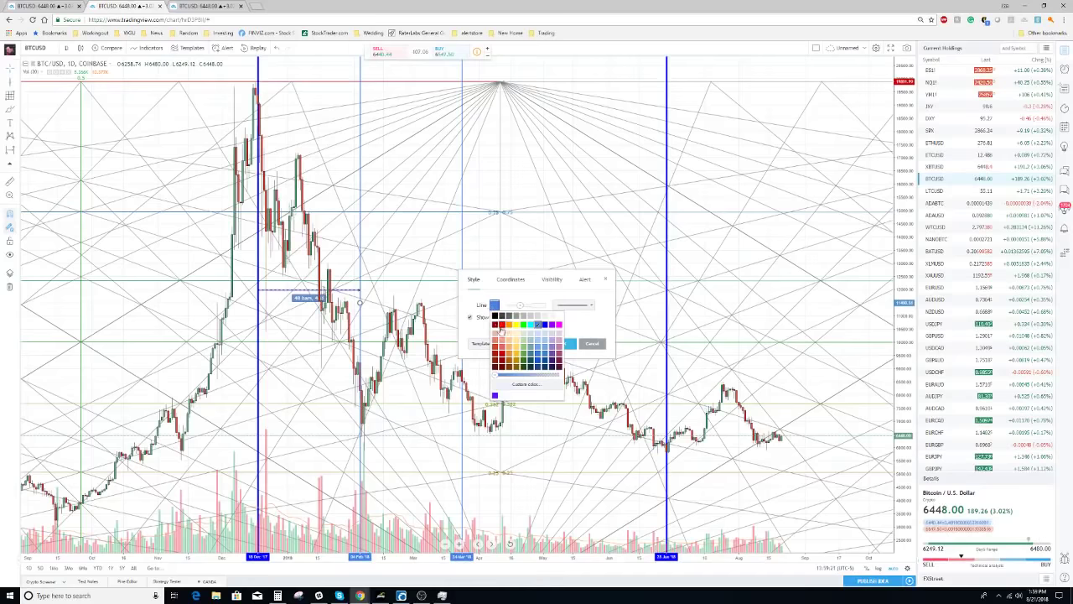
pyautogui.click(500, 324)
pyautogui.click(570, 343)
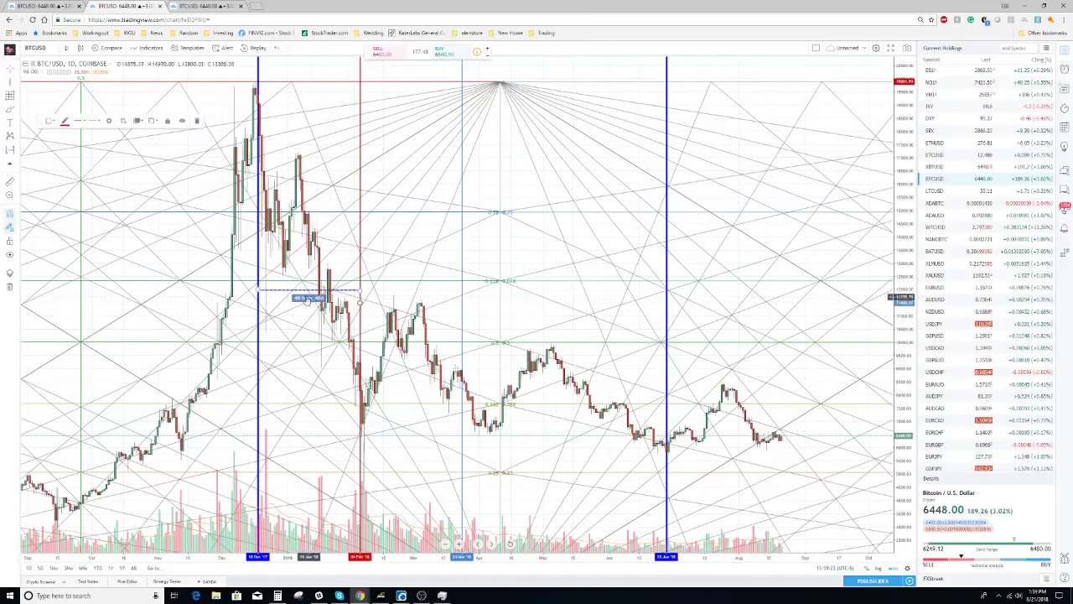
pyautogui.moveTo(307, 294); pyautogui.dragTo(506, 297)
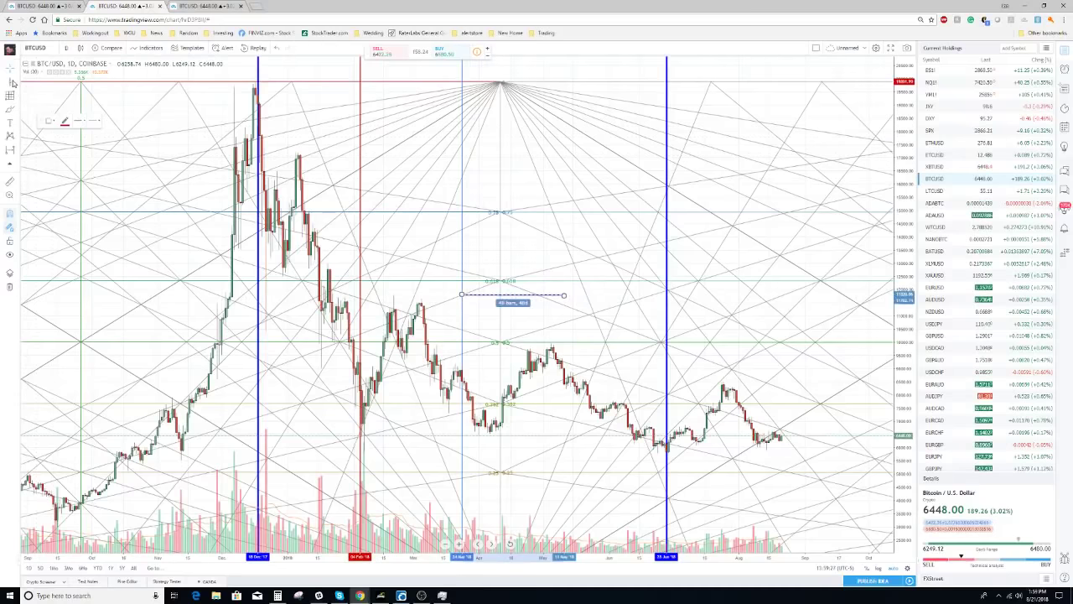
pyautogui.click(563, 310)
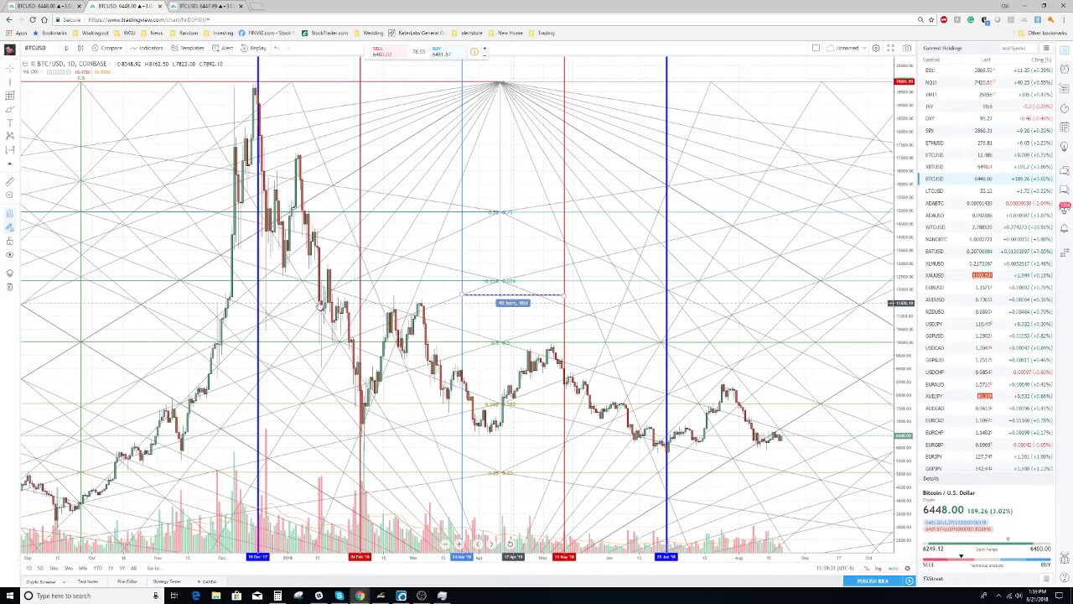
# Step: Move the date range to span the early-February red line to the mid-March light-blue line
pyautogui.click(461, 322)
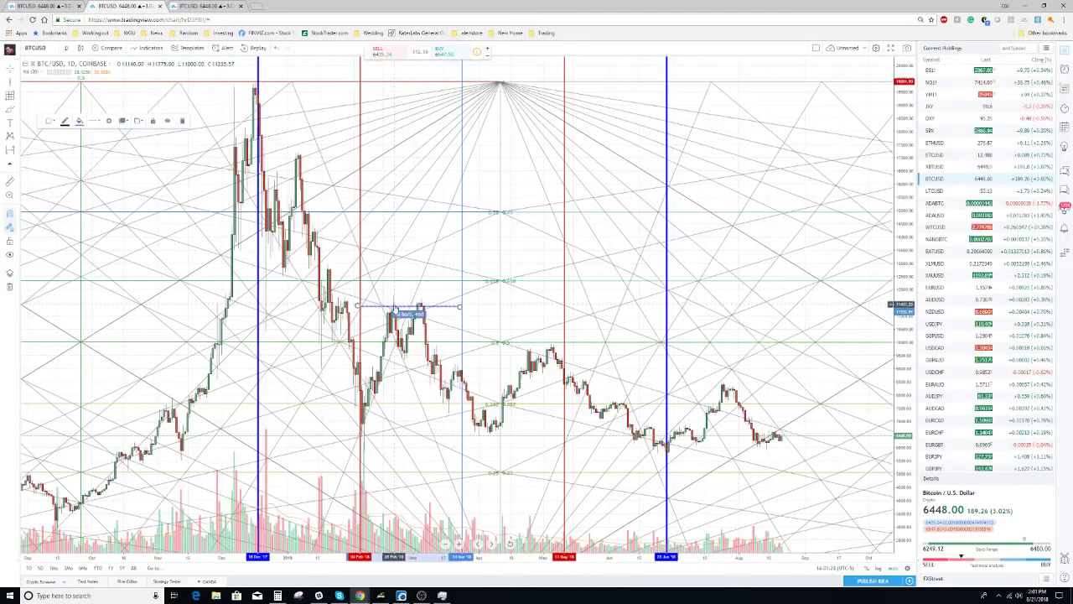
pyautogui.scroll(2, 125, 273)
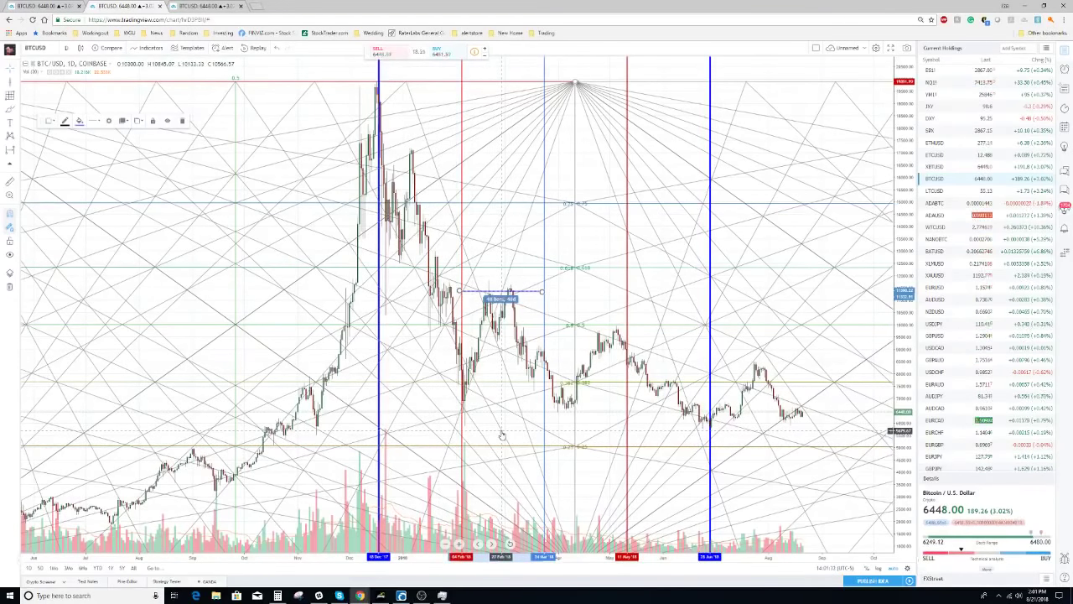
pyautogui.scroll(2, 502, 434)
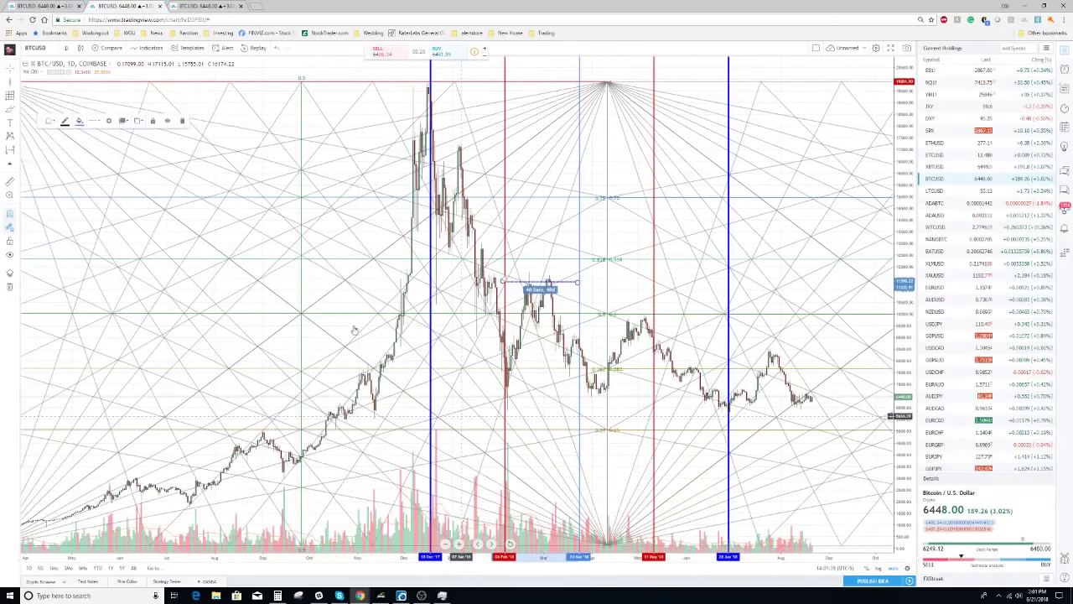
pyautogui.scroll(2, 309, 306)
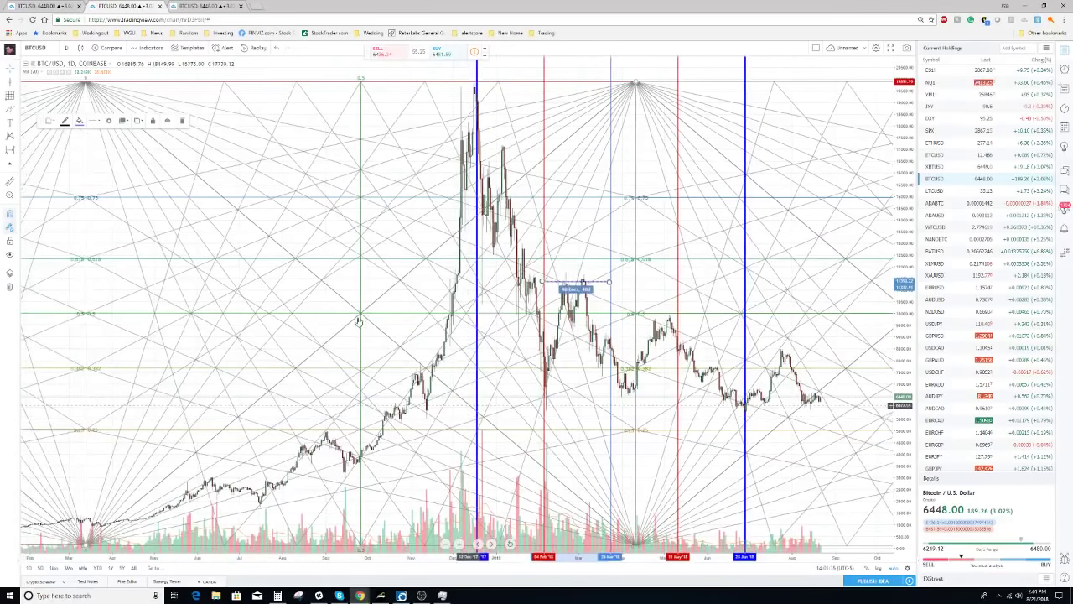
pyautogui.scroll(2, 485, 330)
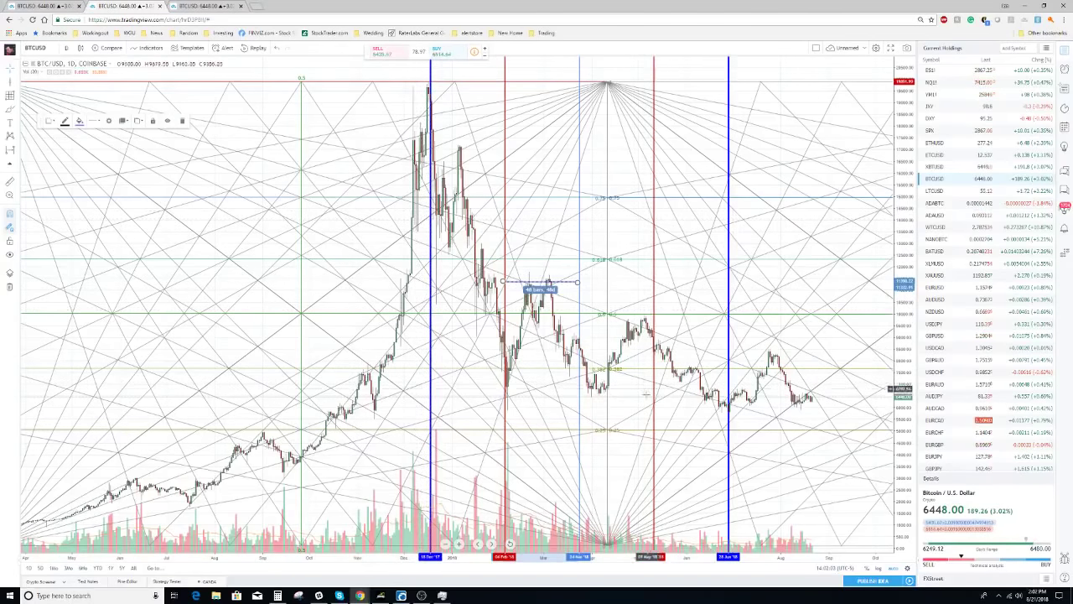
# Step: Measure a date range from the late-June blue line across the July–August rebound
pyautogui.moveTo(808, 375); pyautogui.dragTo(647, 362)
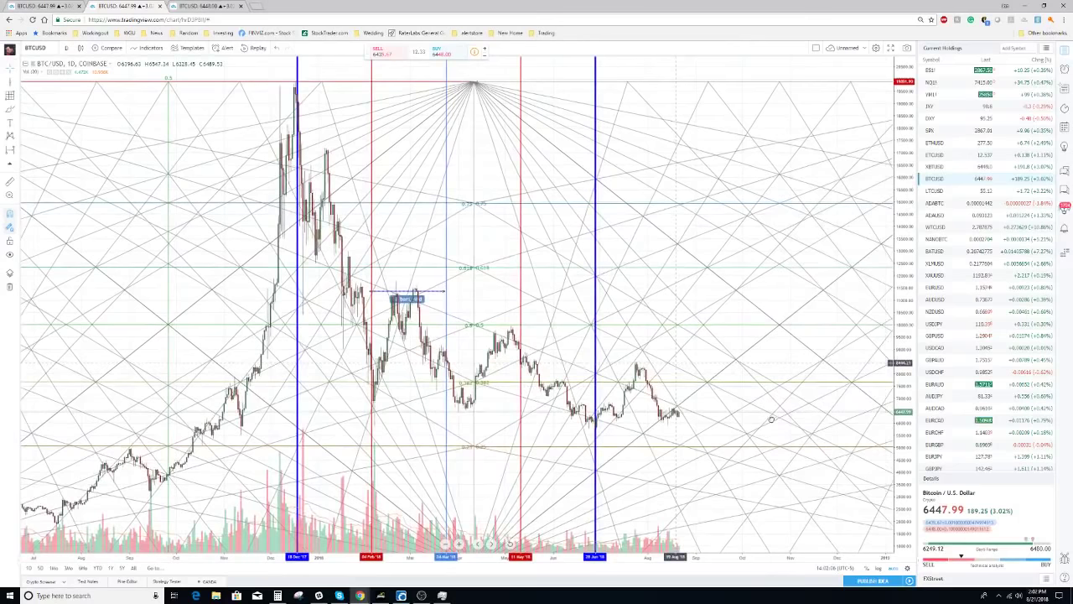
pyautogui.moveTo(771, 419)
pyautogui.mouseDown()
pyautogui.moveTo(692, 413)
pyautogui.moveTo(587, 442)
pyautogui.mouseUp()
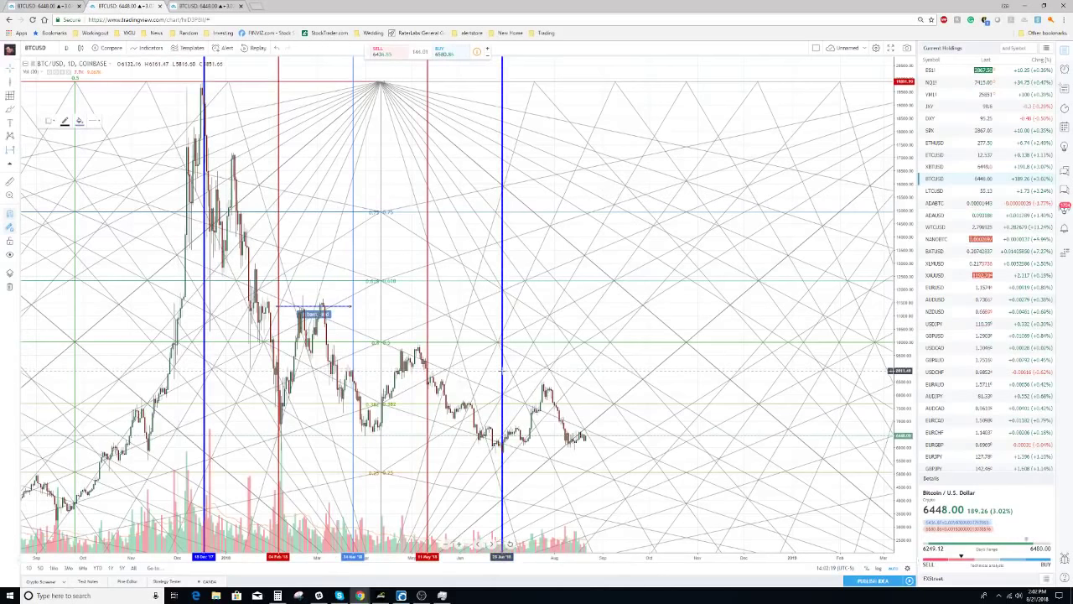
pyautogui.moveTo(500, 371); pyautogui.dragTo(567, 374)
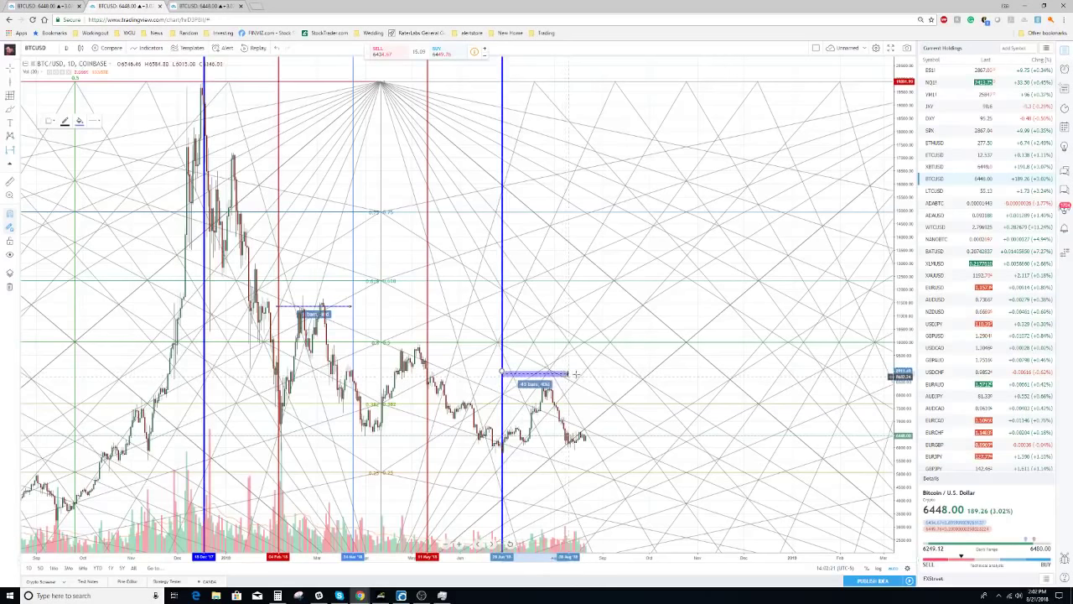
# Step: Extend the June Date Range to about 50 bars and mark its mid-August 2018 end with a red vertical line
pyautogui.moveTo(577, 374); pyautogui.dragTo(580, 377)
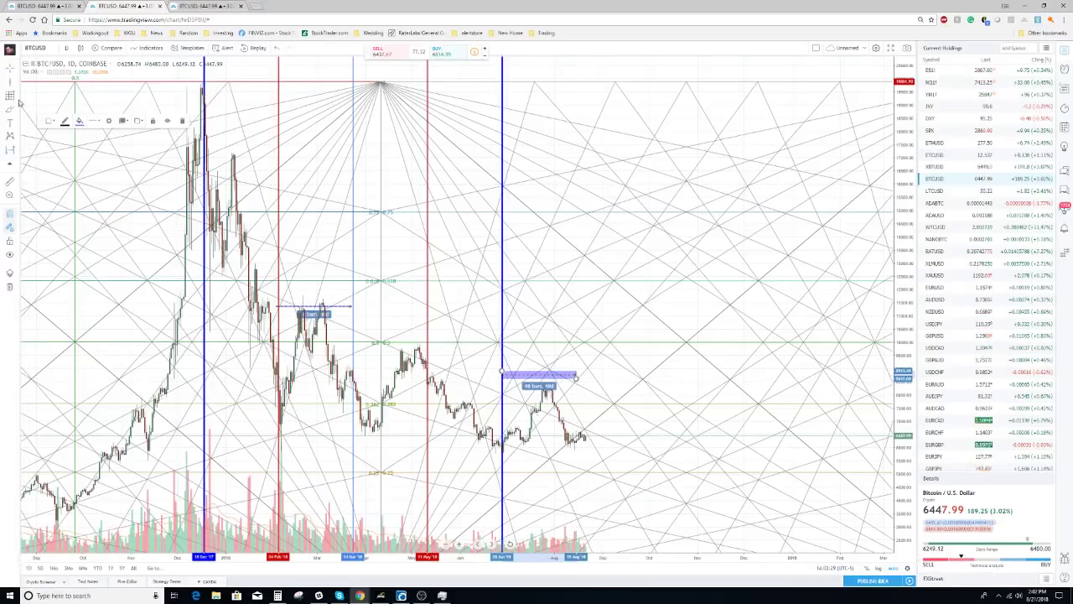
pyautogui.scroll(5, 408, 359)
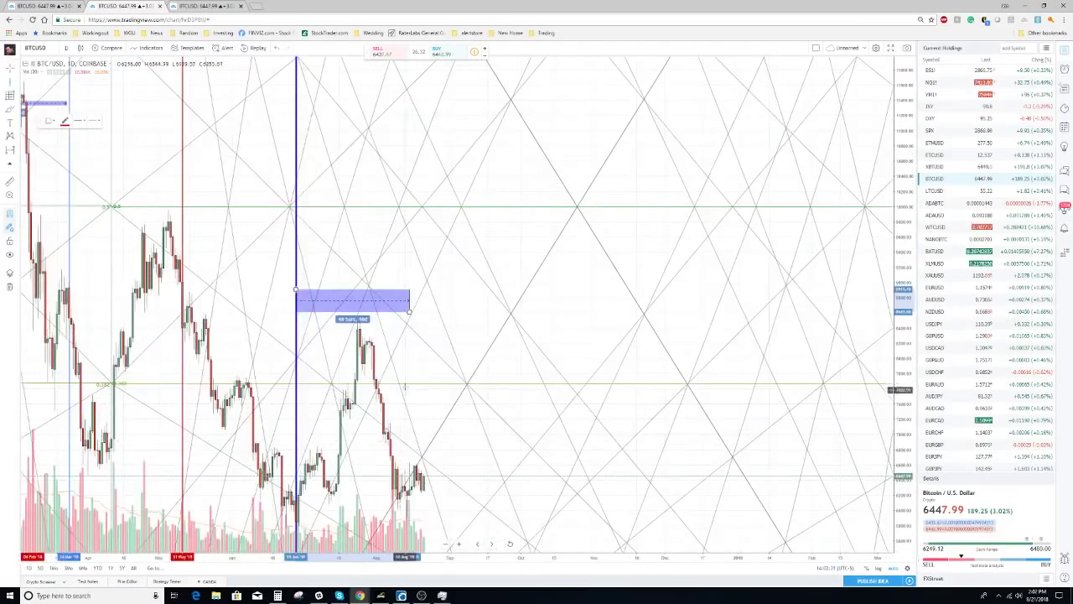
pyautogui.click(409, 359)
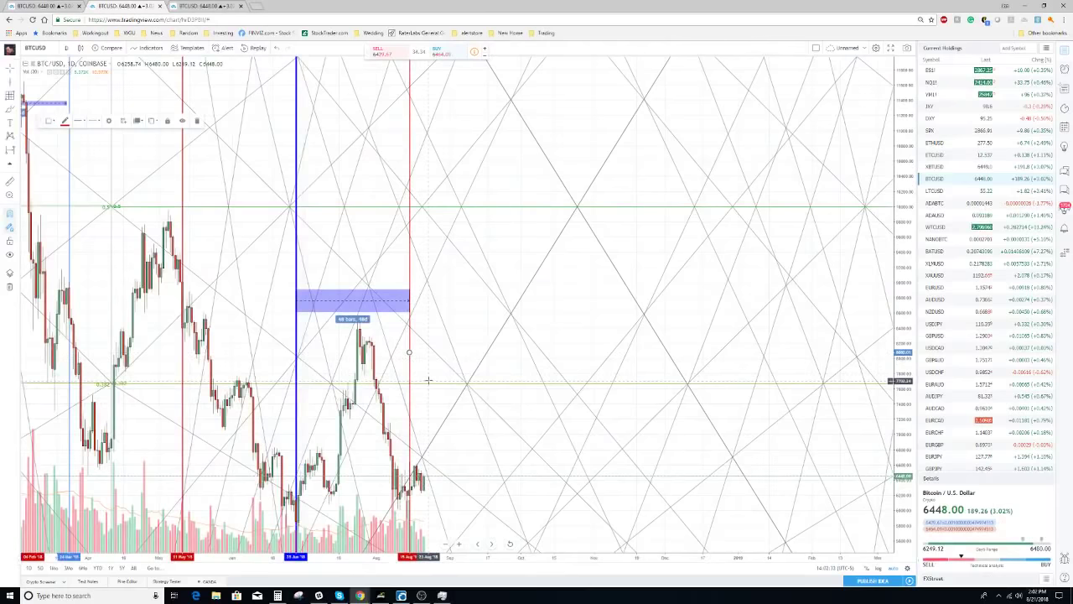
pyautogui.scroll(-5, 430, 380)
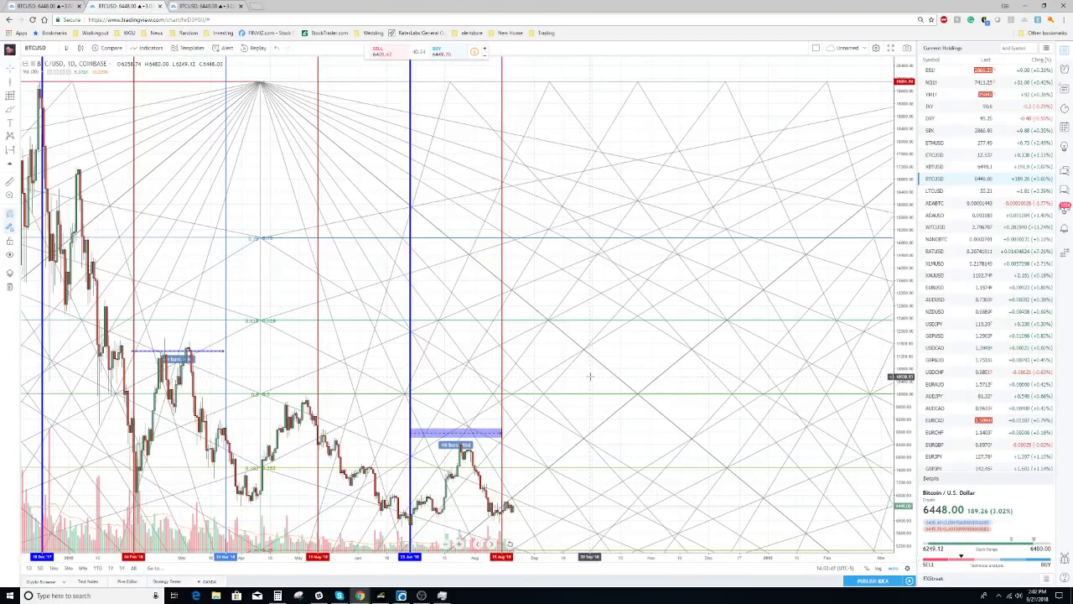
pyautogui.moveTo(589, 377); pyautogui.dragTo(623, 377)
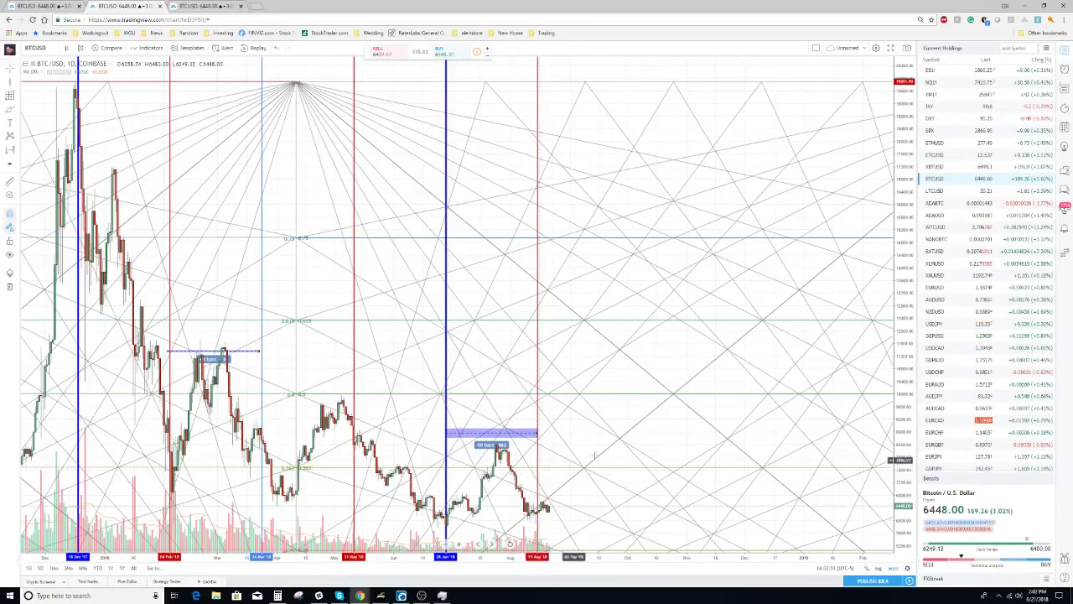
pyautogui.scroll(-3, 530, 475)
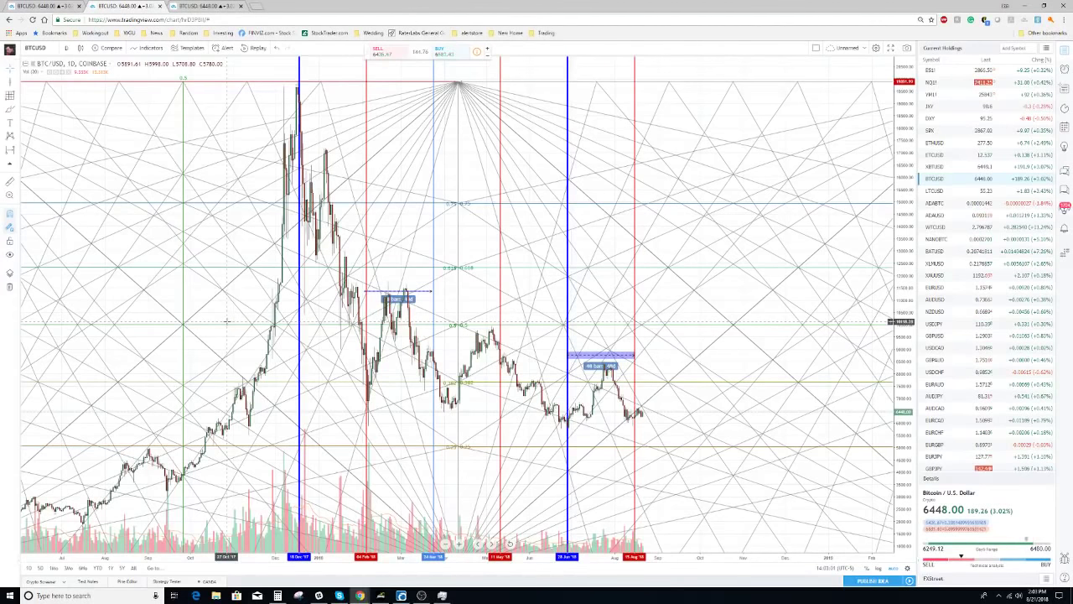
# Step: Switch to the BTCUSD chart with indicators and set it to daily candles
pyautogui.hotkey('ctrl', 'shift', 'Tab')
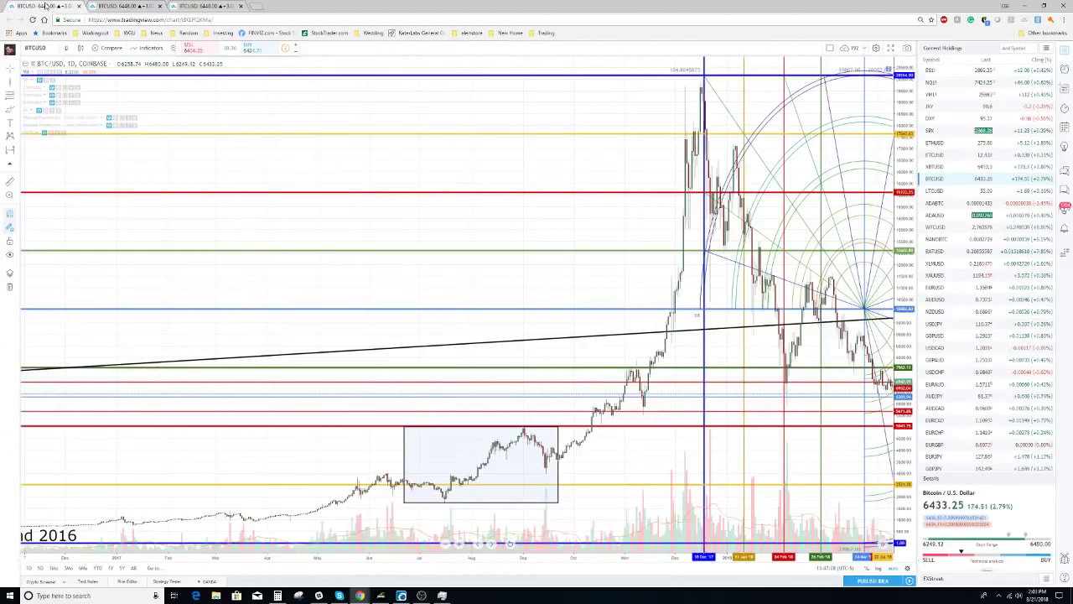
pyautogui.scroll(5, 559, 275)
pyautogui.scroll(5, 558, 275)
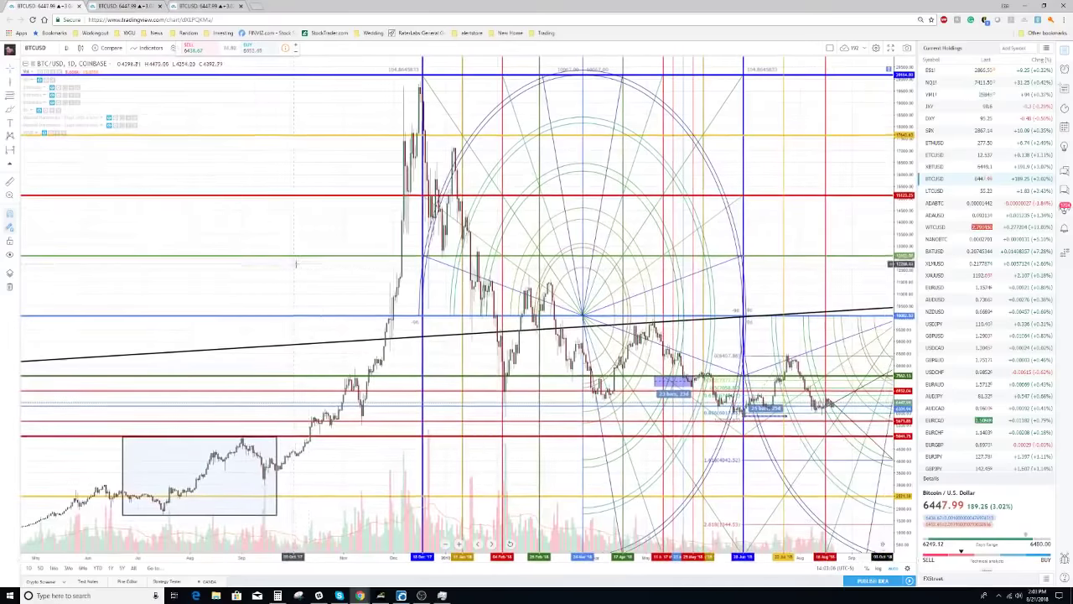
pyautogui.click(132, 6)
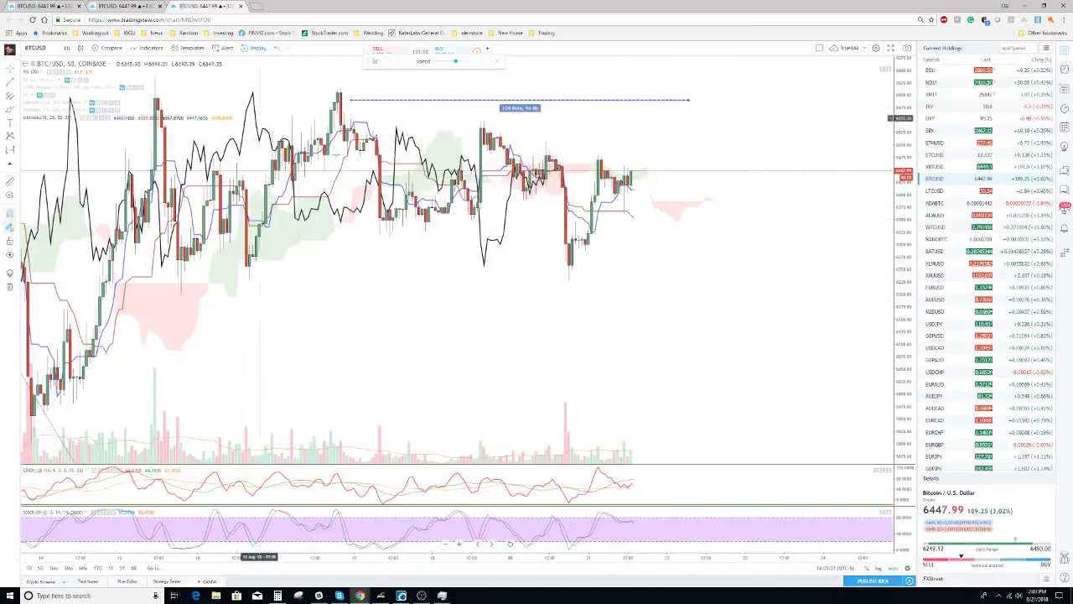
pyautogui.click(66, 48)
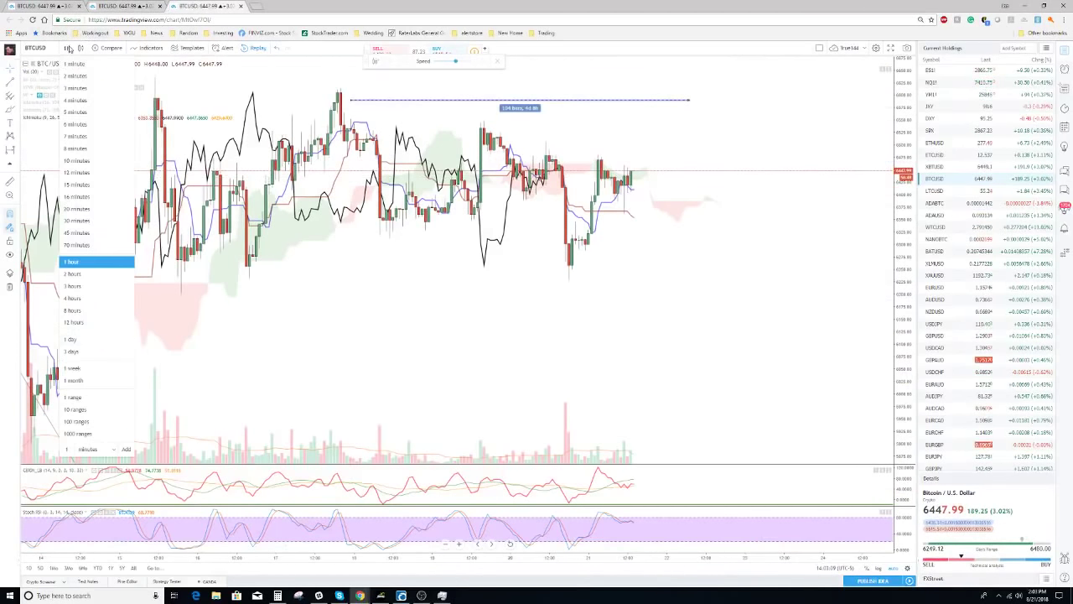
pyautogui.click(71, 339)
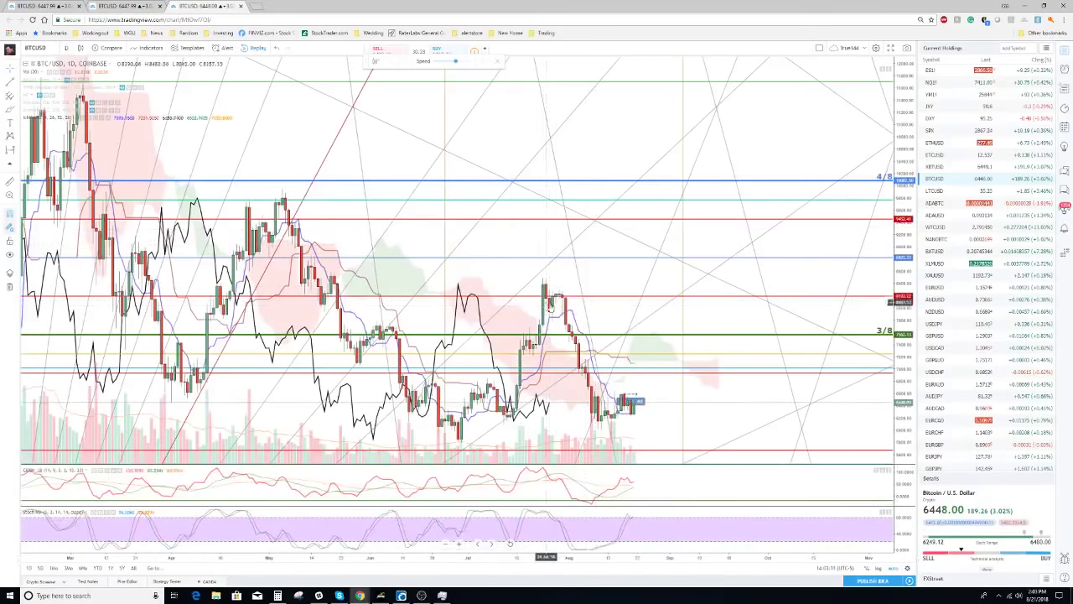
pyautogui.scroll(-5, 473, 335)
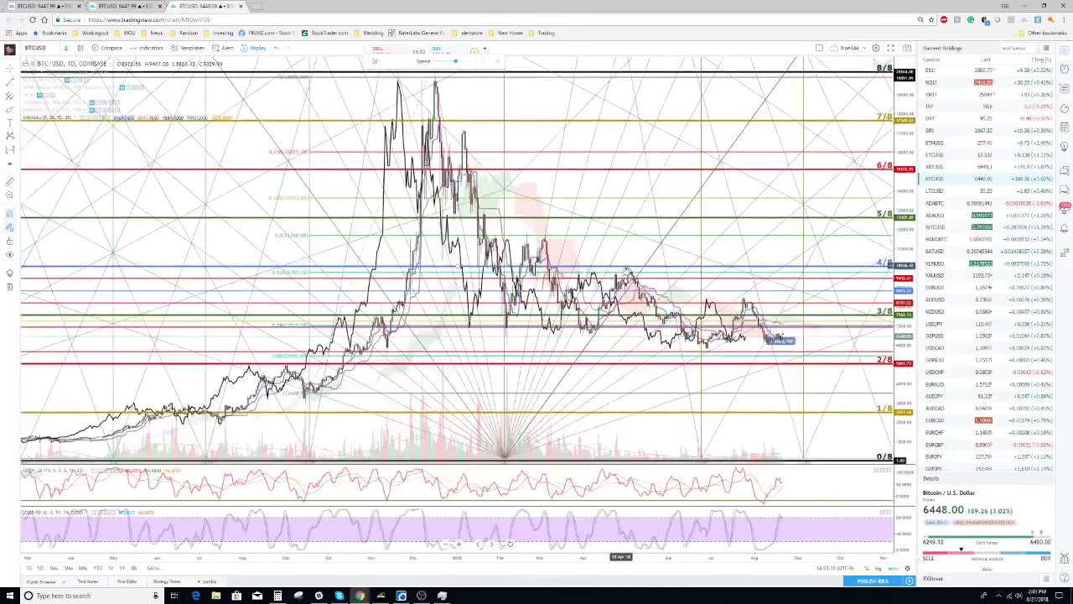
pyautogui.scroll(-5, 472, 335)
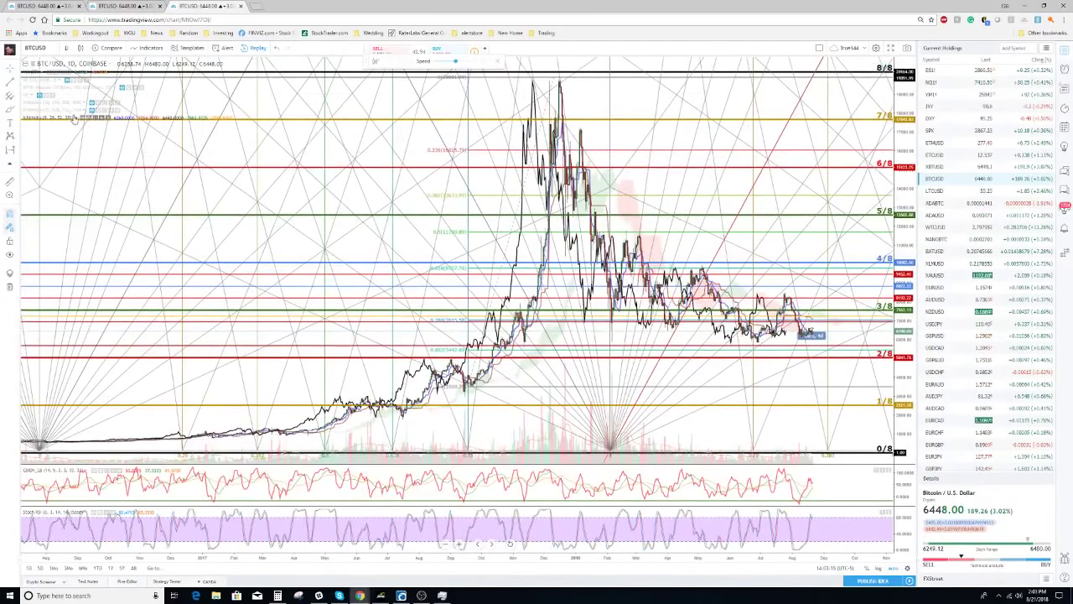
pyautogui.scroll(5, 645, 340)
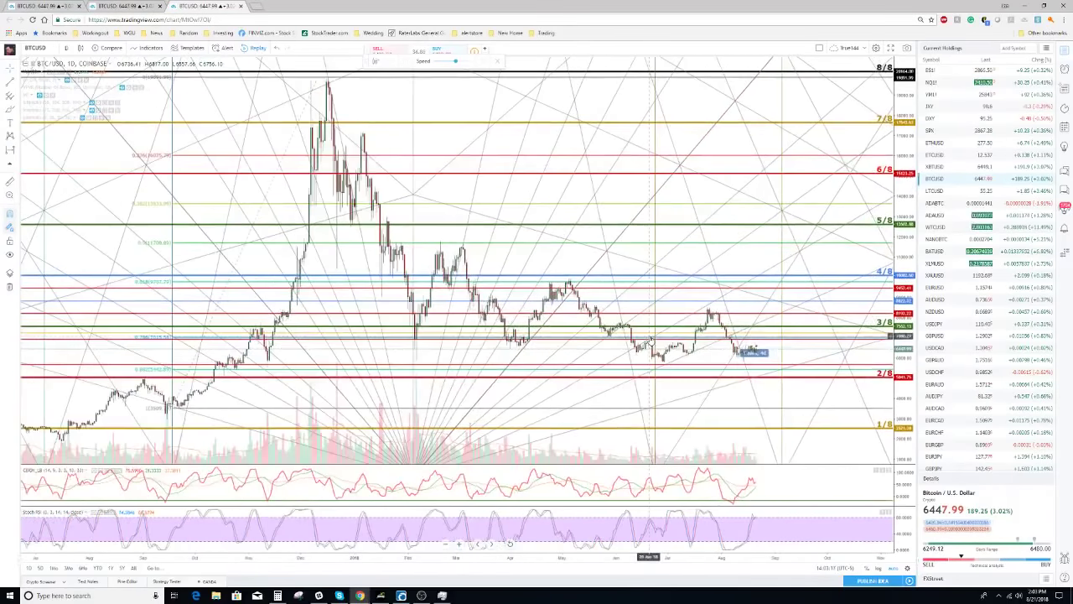
pyautogui.scroll(5, 645, 378)
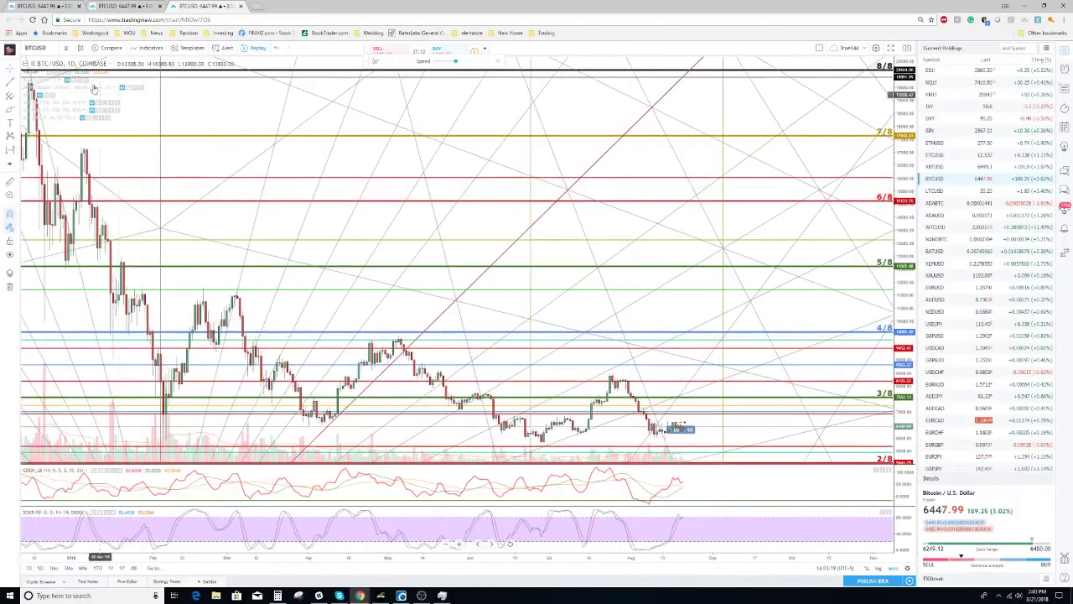
pyautogui.click(66, 47)
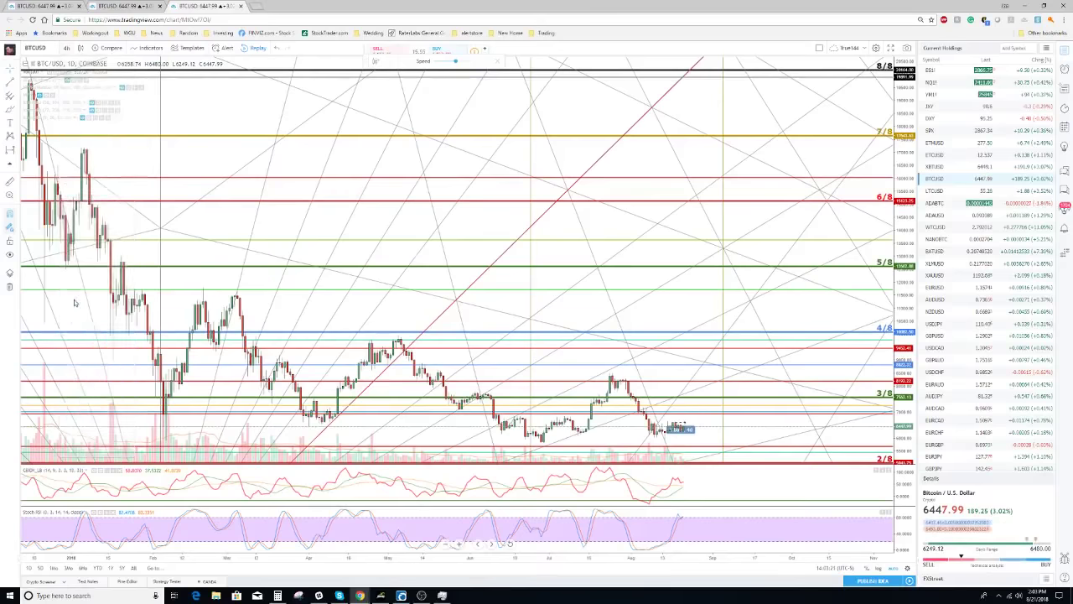
# Step: Set the chart to 4-hour candles and load the saved 'Square of 52' layout
pyautogui.click(72, 297)
pyautogui.scroll(-5, 553, 281)
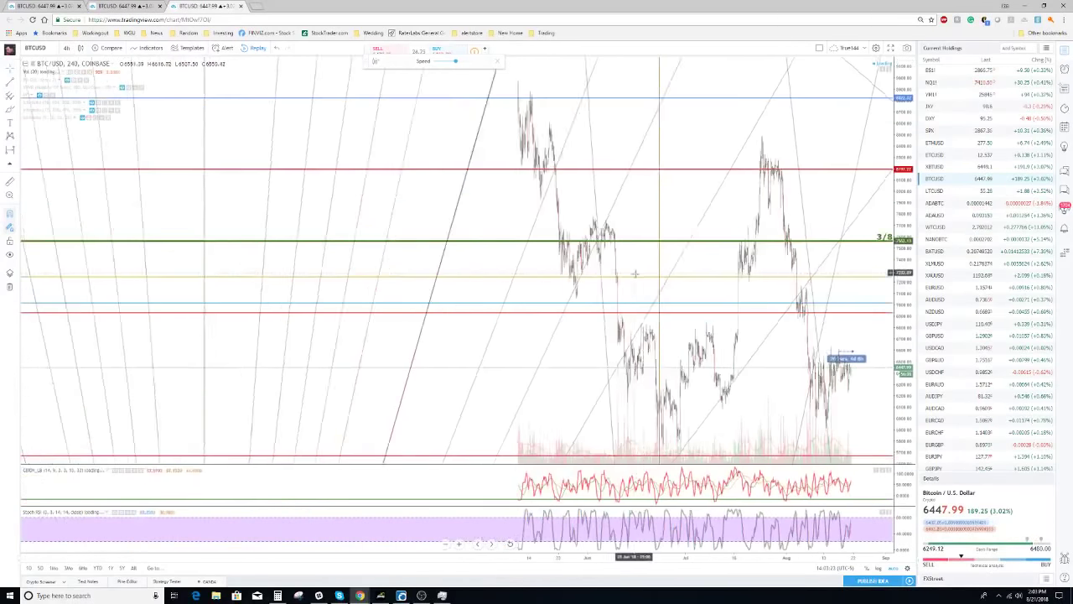
pyautogui.scroll(-5, 553, 280)
pyautogui.scroll(3, 589, 291)
pyautogui.scroll(-3, 589, 291)
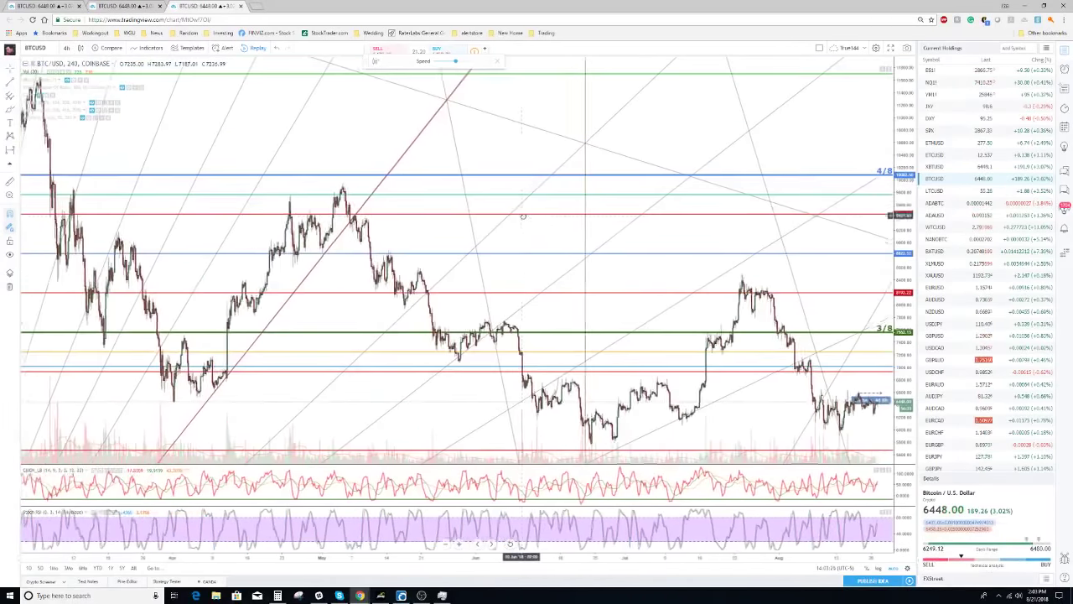
pyautogui.scroll(-2, 545, 277)
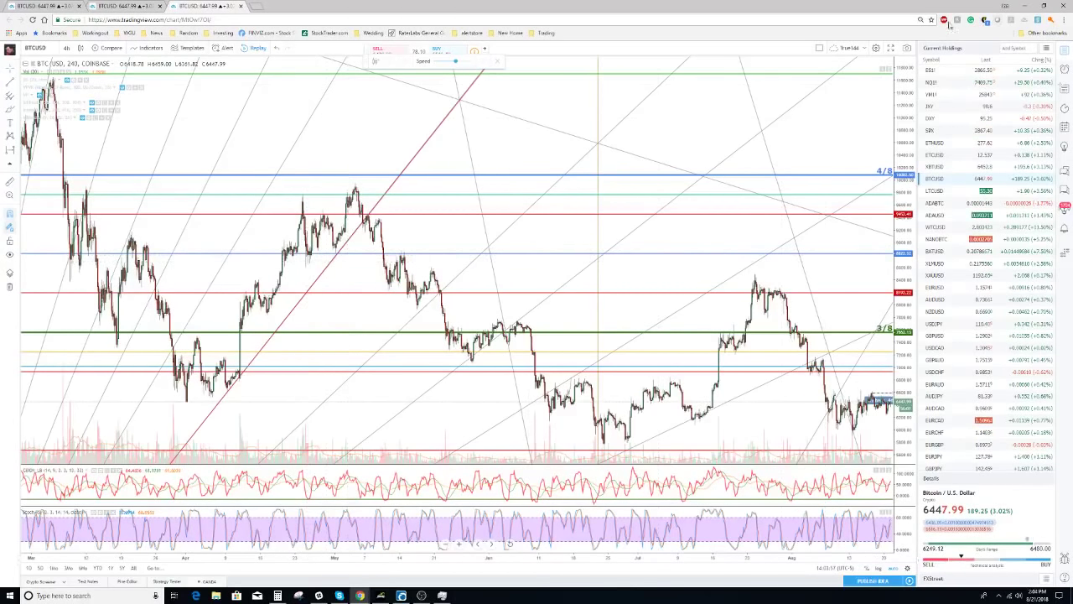
pyautogui.click(876, 50)
pyautogui.click(897, 146)
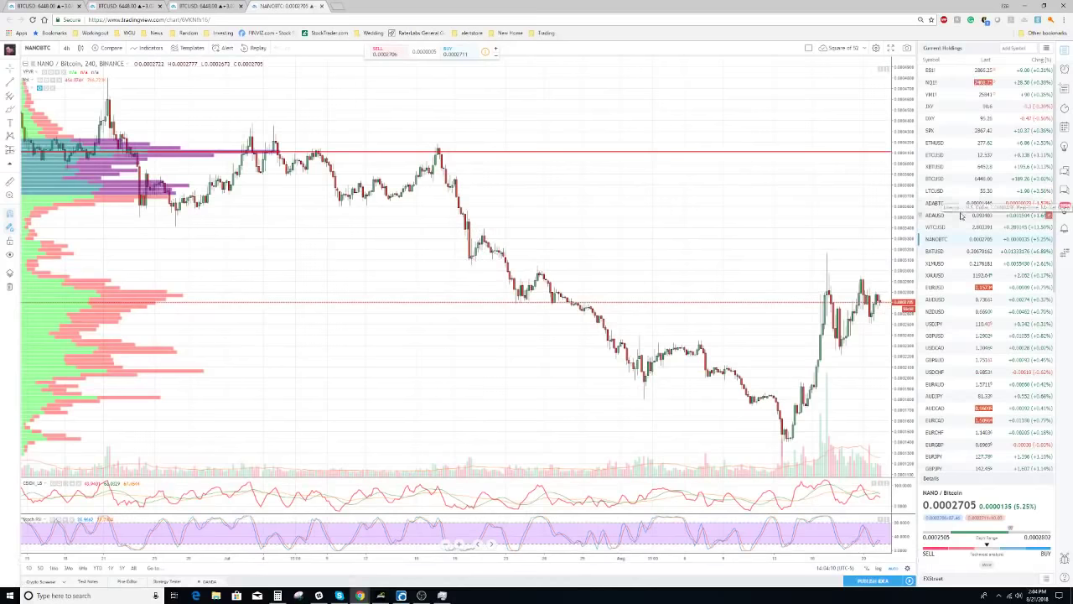
# Step: Show BTC/USD in the Square of 52 layout, remove the VPVR volume profile and reset the view
pyautogui.click(938, 178)
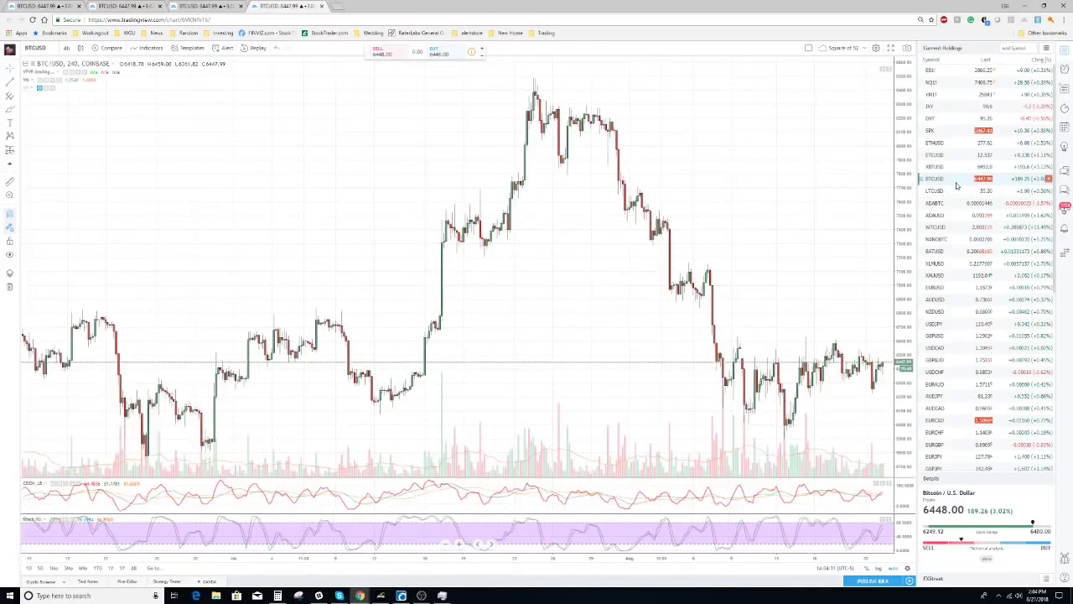
pyautogui.moveTo(753, 257); pyautogui.dragTo(512, 271)
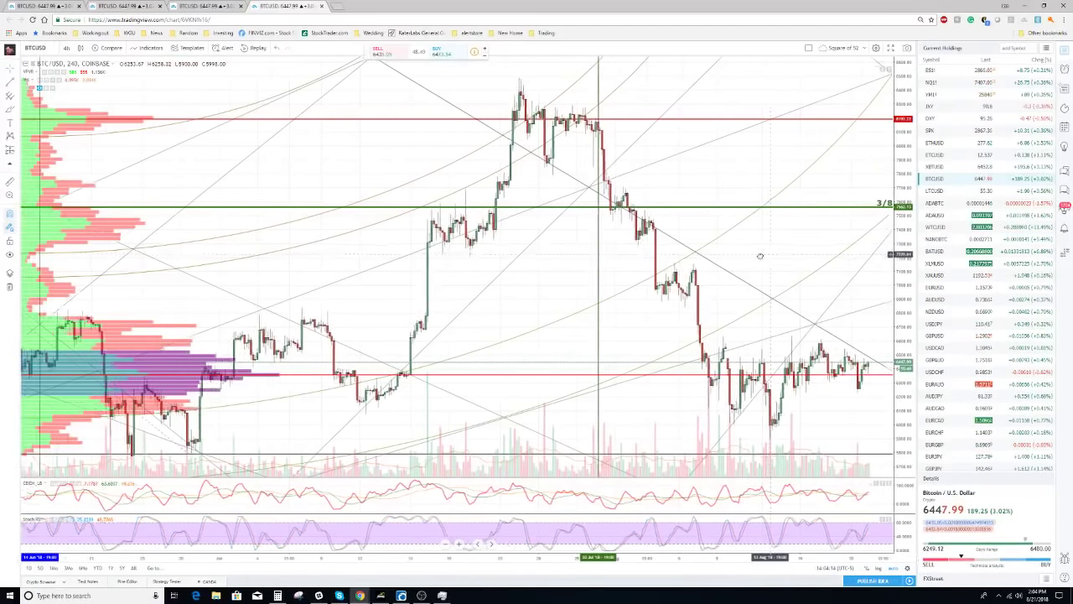
pyautogui.scroll(-2, 511, 271)
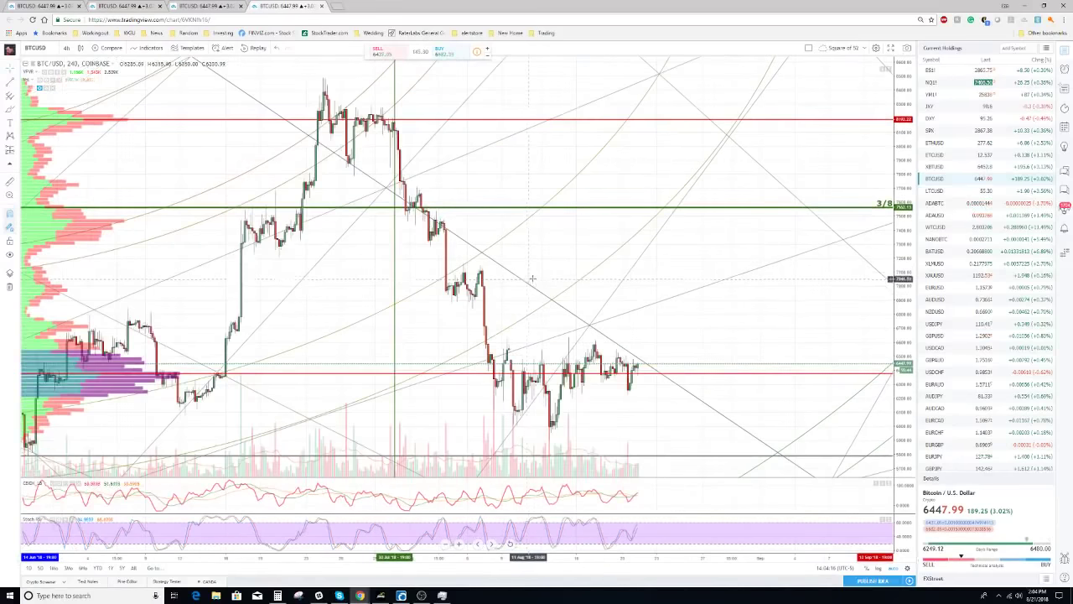
pyautogui.scroll(-3, 512, 271)
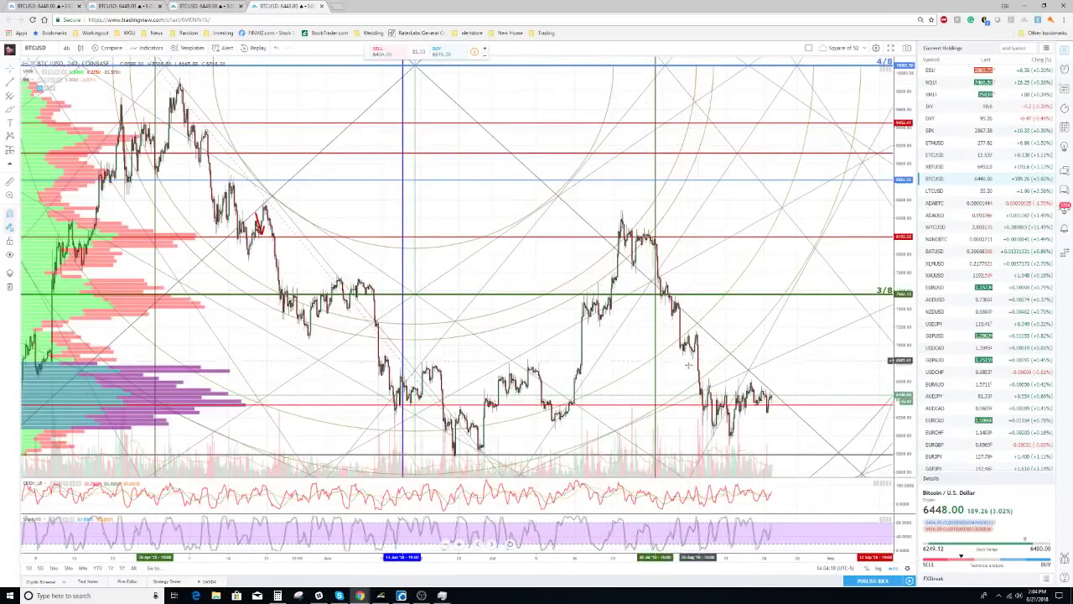
pyautogui.scroll(2, 617, 352)
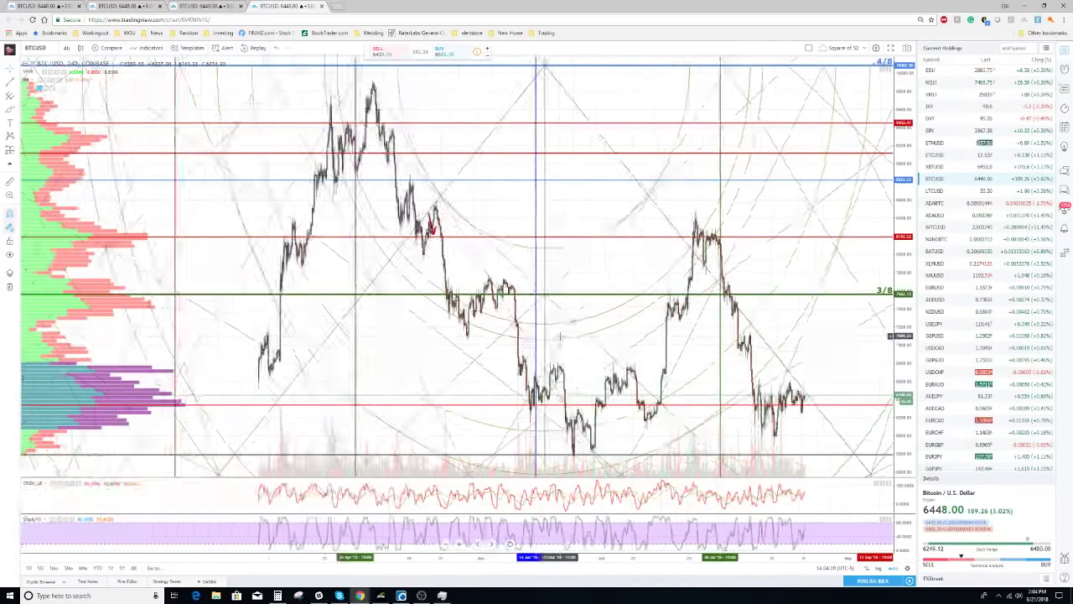
pyautogui.scroll(-5, 616, 352)
pyautogui.scroll(4, 568, 333)
pyautogui.scroll(3, 567, 333)
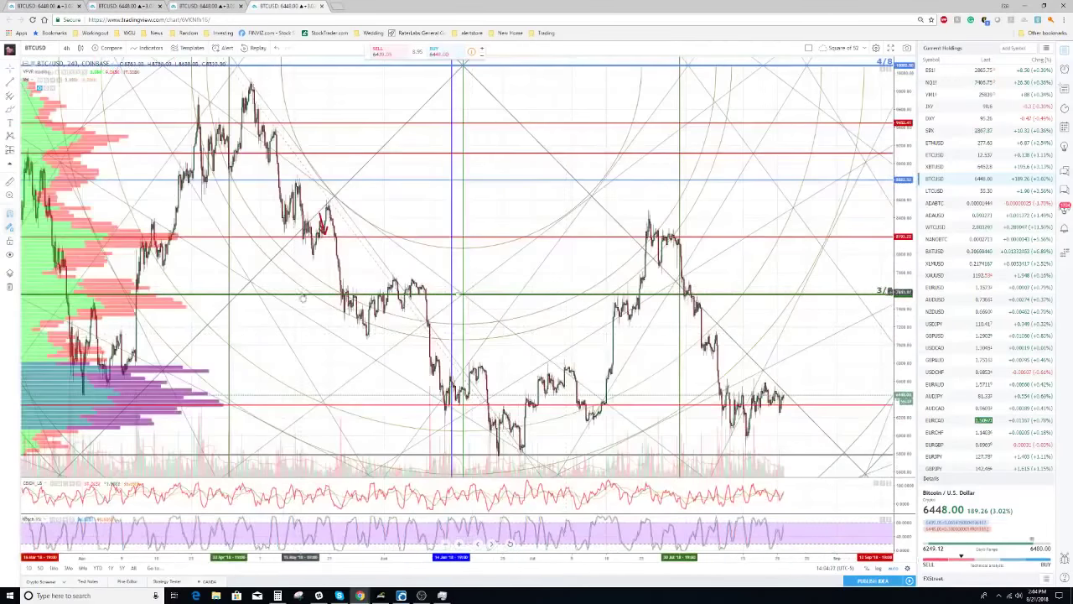
pyautogui.click(49, 88)
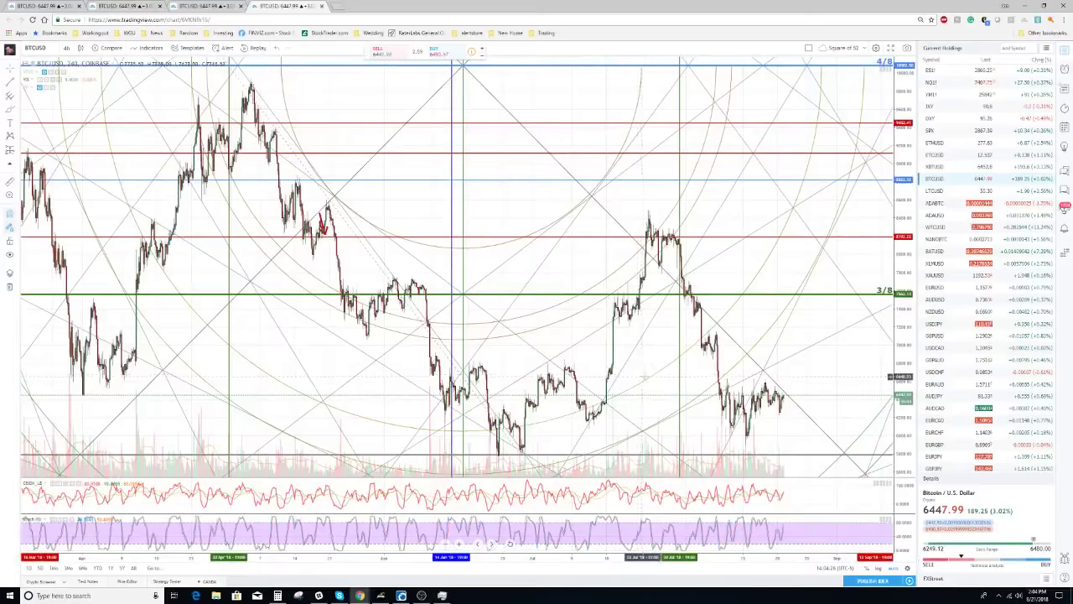
pyautogui.hotkey('ctrl', 'Tab')
pyautogui.scroll(3, 584, 301)
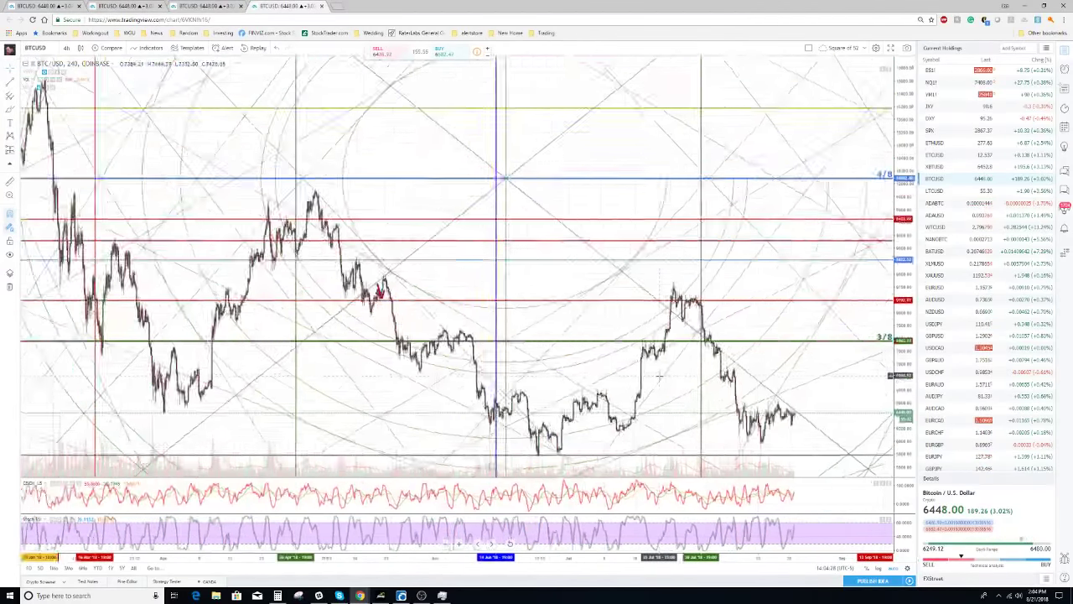
pyautogui.scroll(3, 584, 302)
pyautogui.scroll(3, 584, 302)
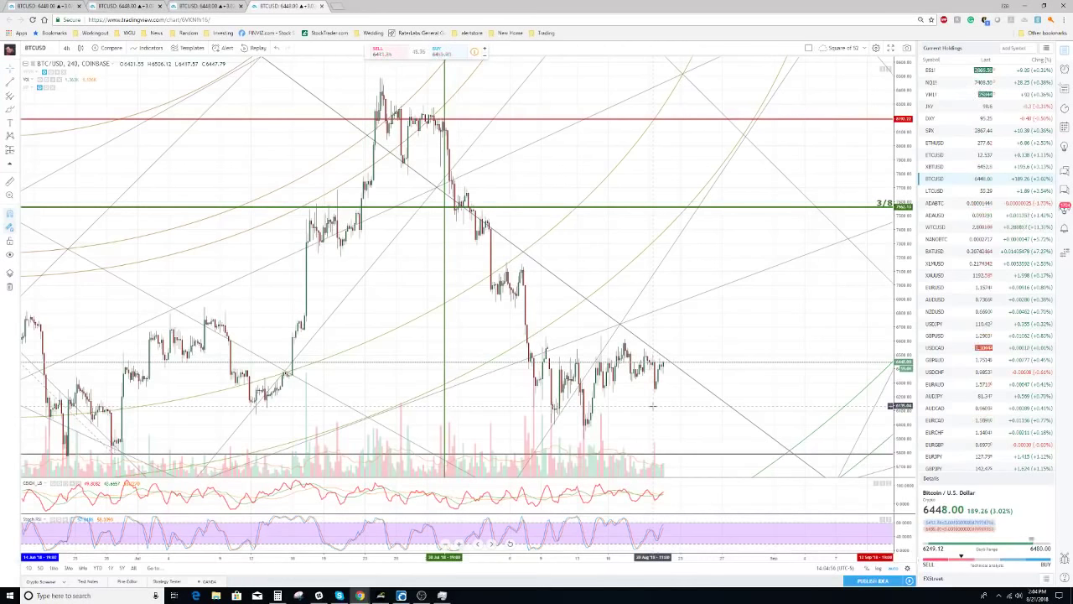
# Step: In Optuma, switch to the daily BTCUSD chart and select its Planetary Aspects tool
pyautogui.click(402, 595)
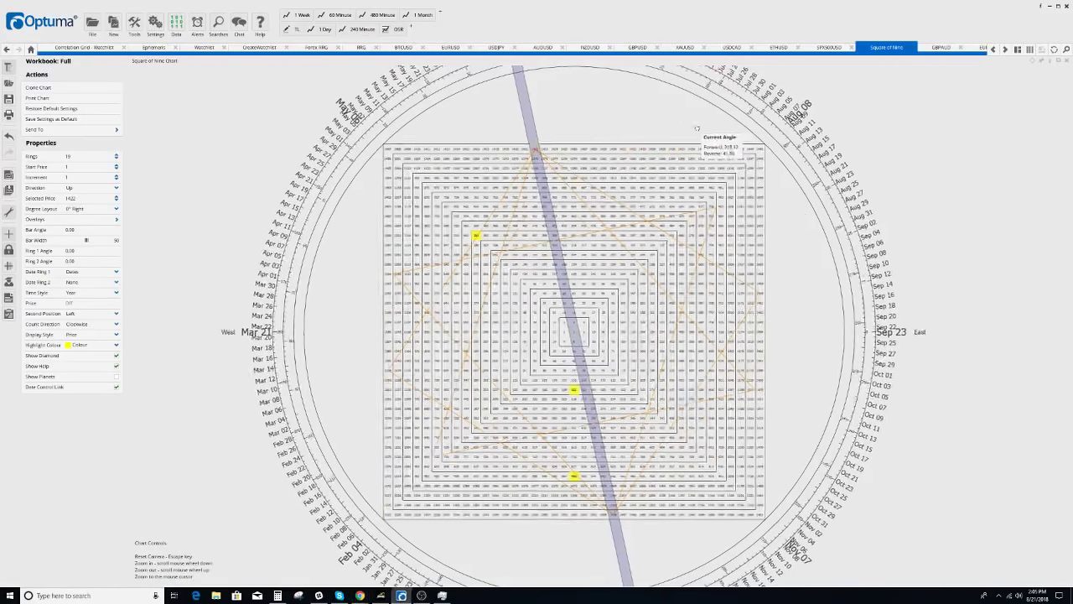
pyautogui.moveTo(649, 131); pyautogui.dragTo(668, 139)
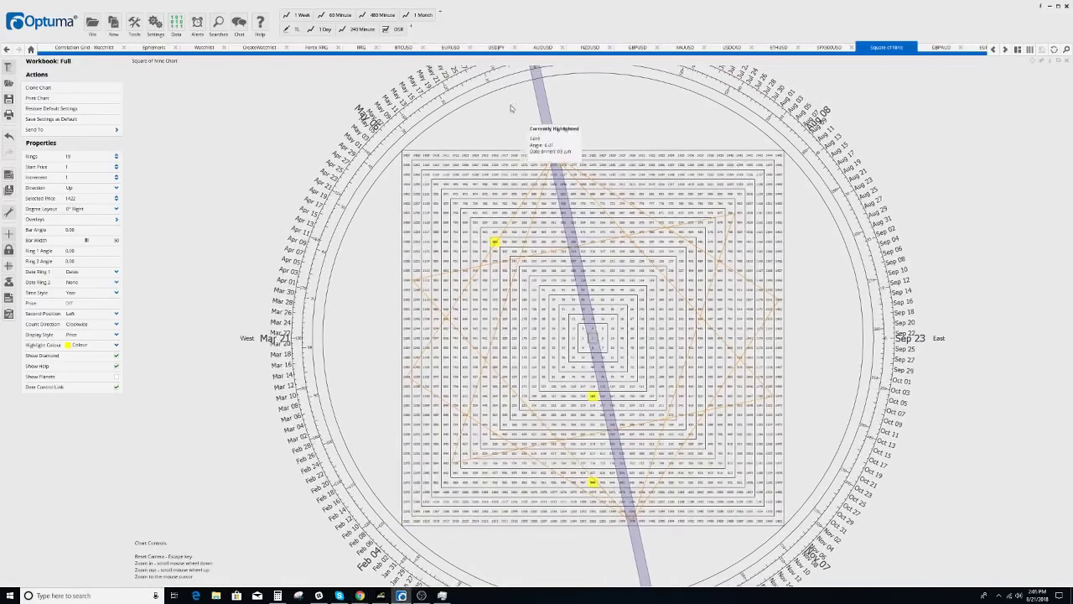
pyautogui.click(402, 47)
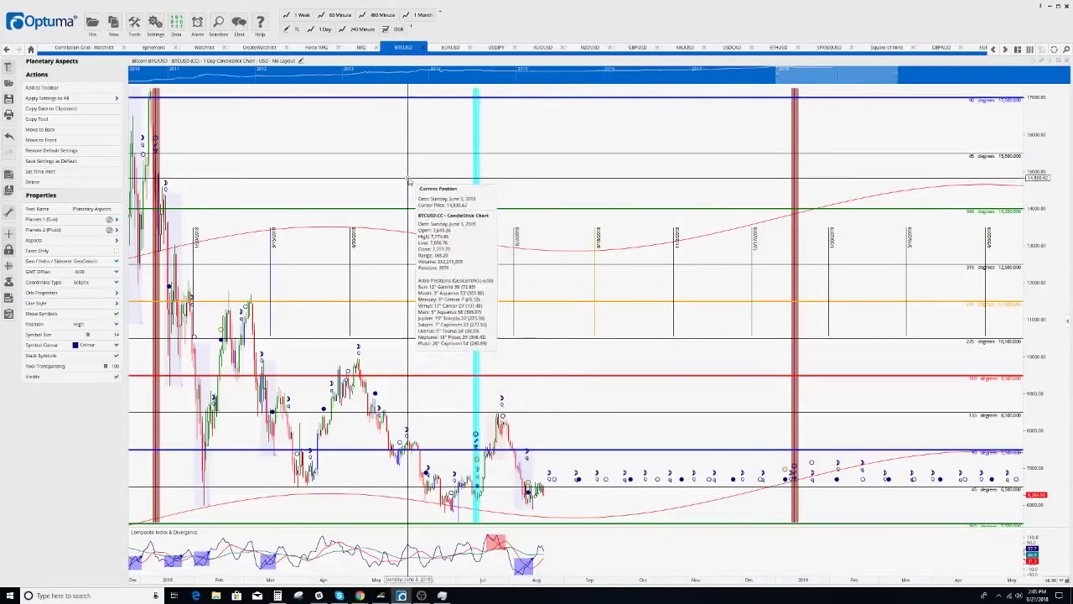
pyautogui.scroll(-3, 476, 188)
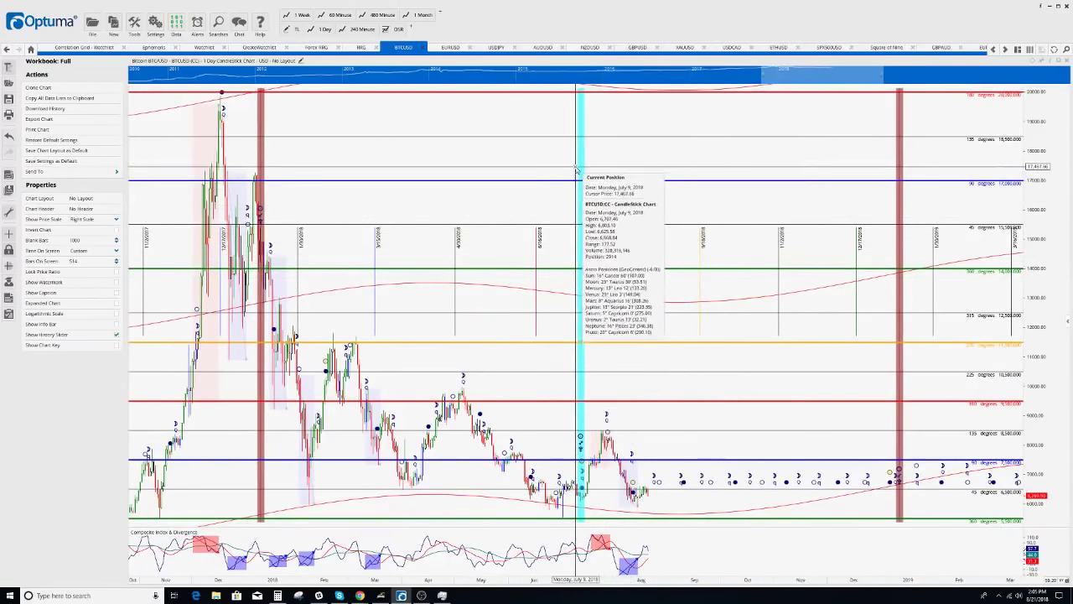
pyautogui.click(581, 211)
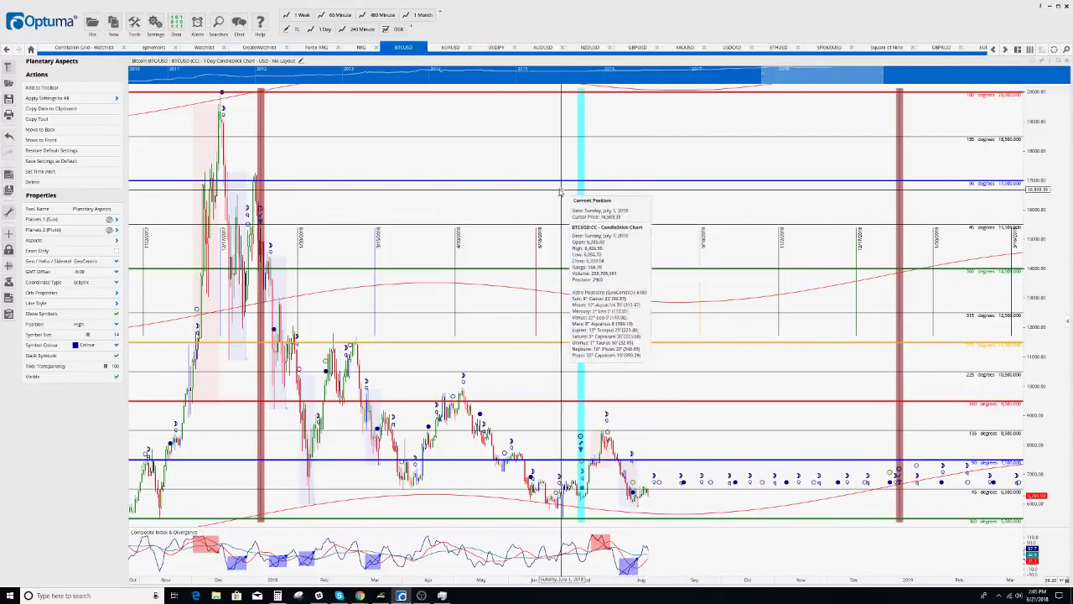
pyautogui.scroll(-2, 503, 168)
pyautogui.scroll(-2, 565, 156)
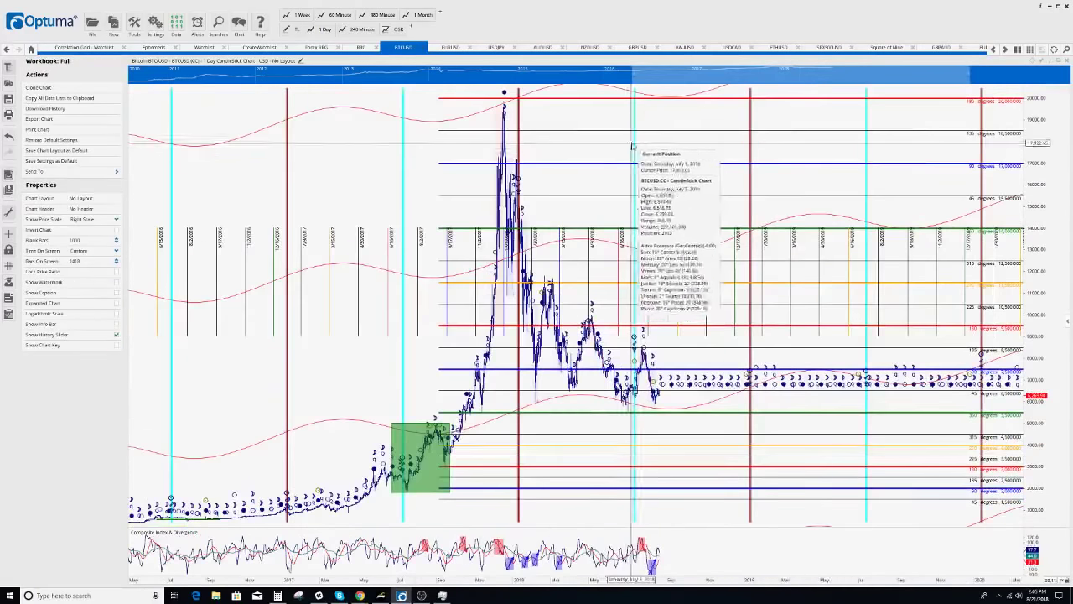
pyautogui.scroll(-2, 560, 151)
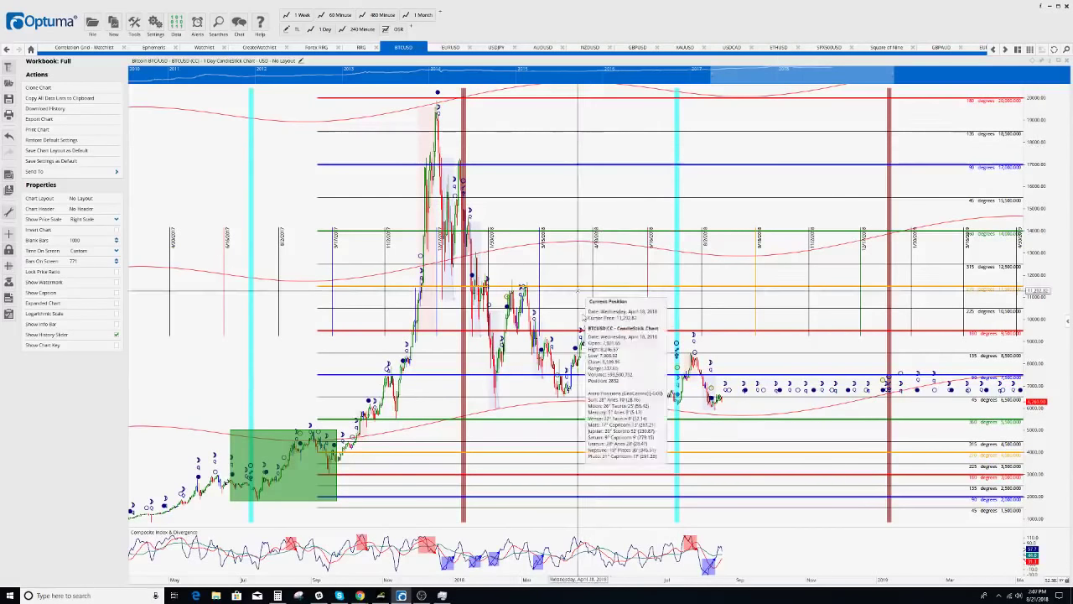
pyautogui.scroll(5, 748, 319)
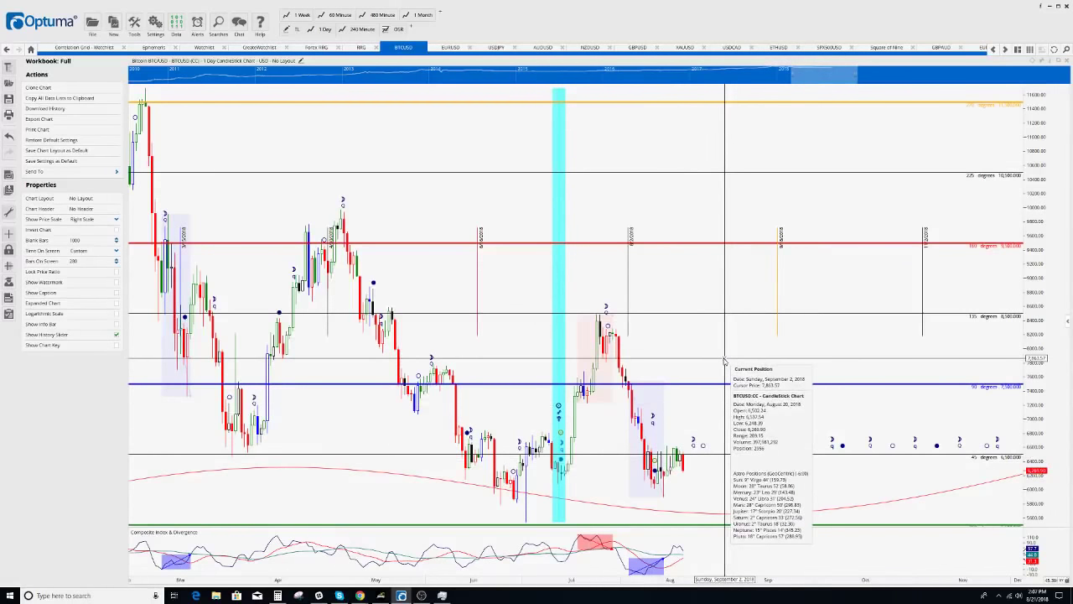
pyautogui.scroll(2, 678, 362)
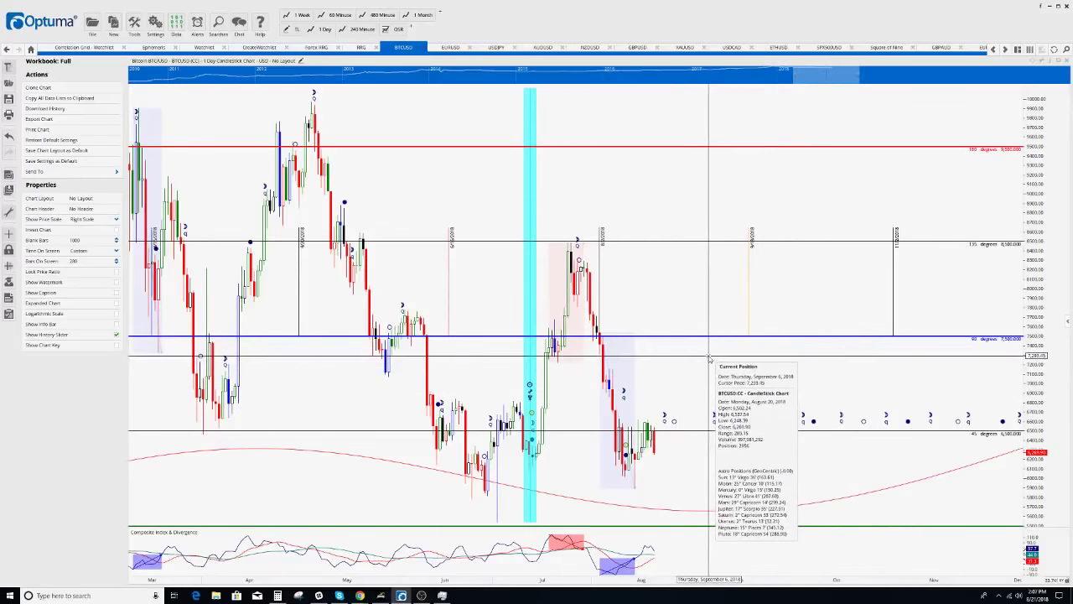
pyautogui.scroll(-3, 710, 377)
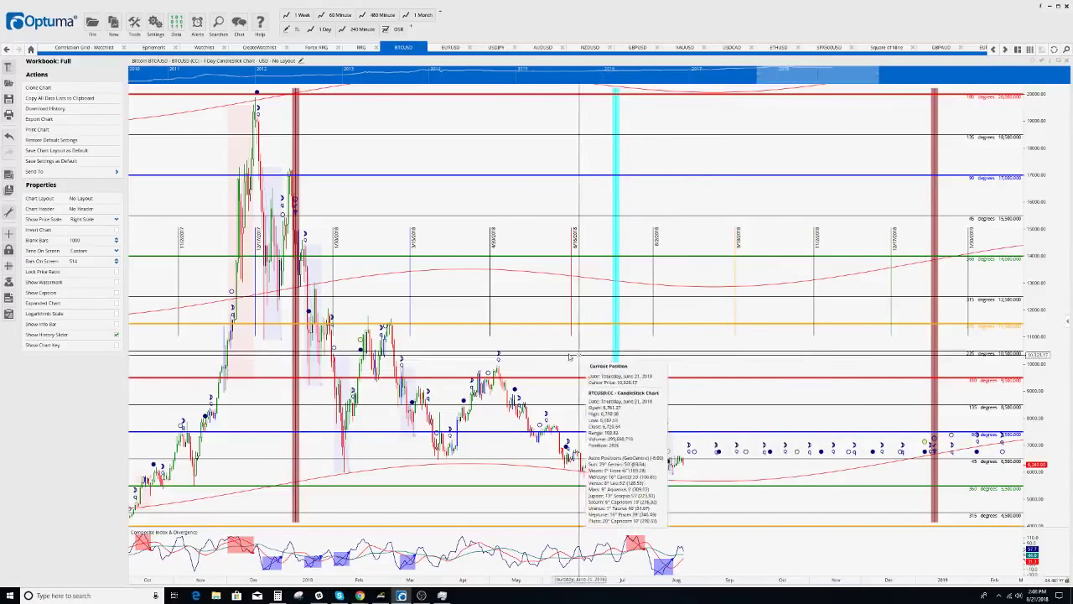
pyautogui.scroll(-5, 520, 369)
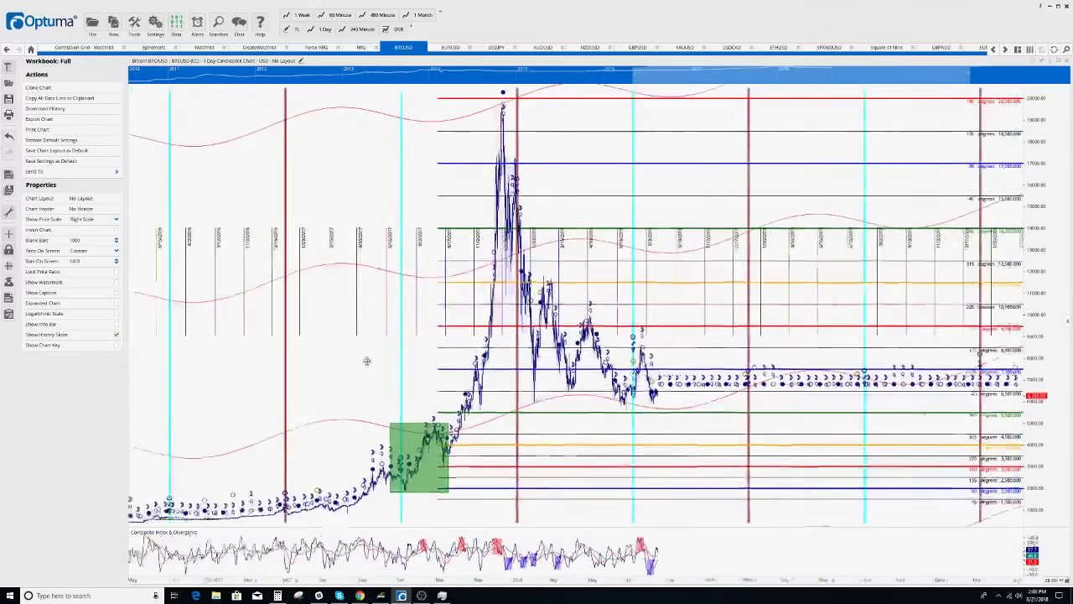
pyautogui.moveTo(348, 375); pyautogui.dragTo(470, 386)
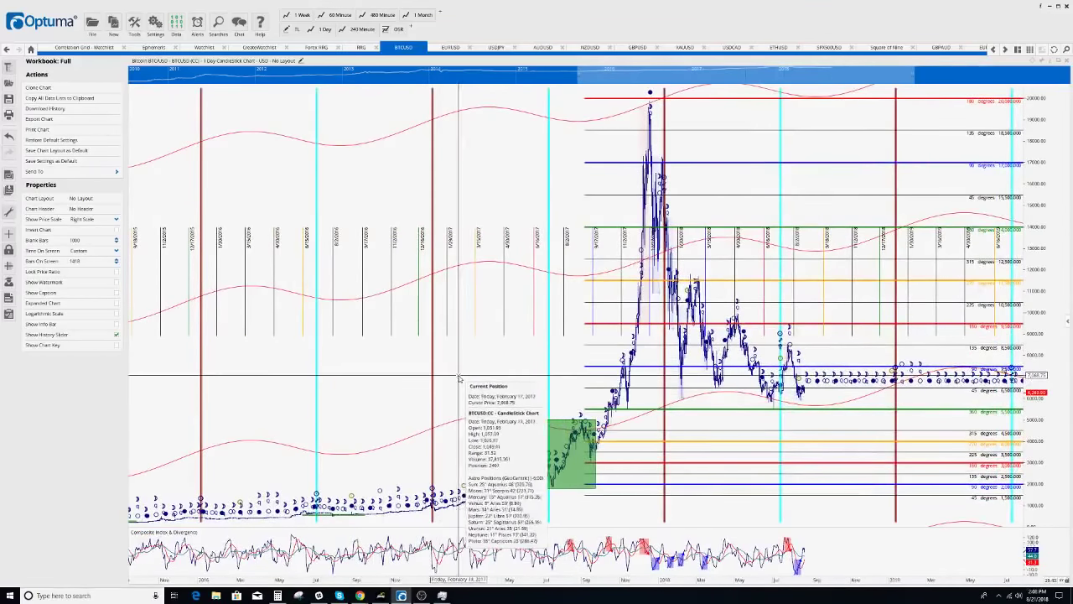